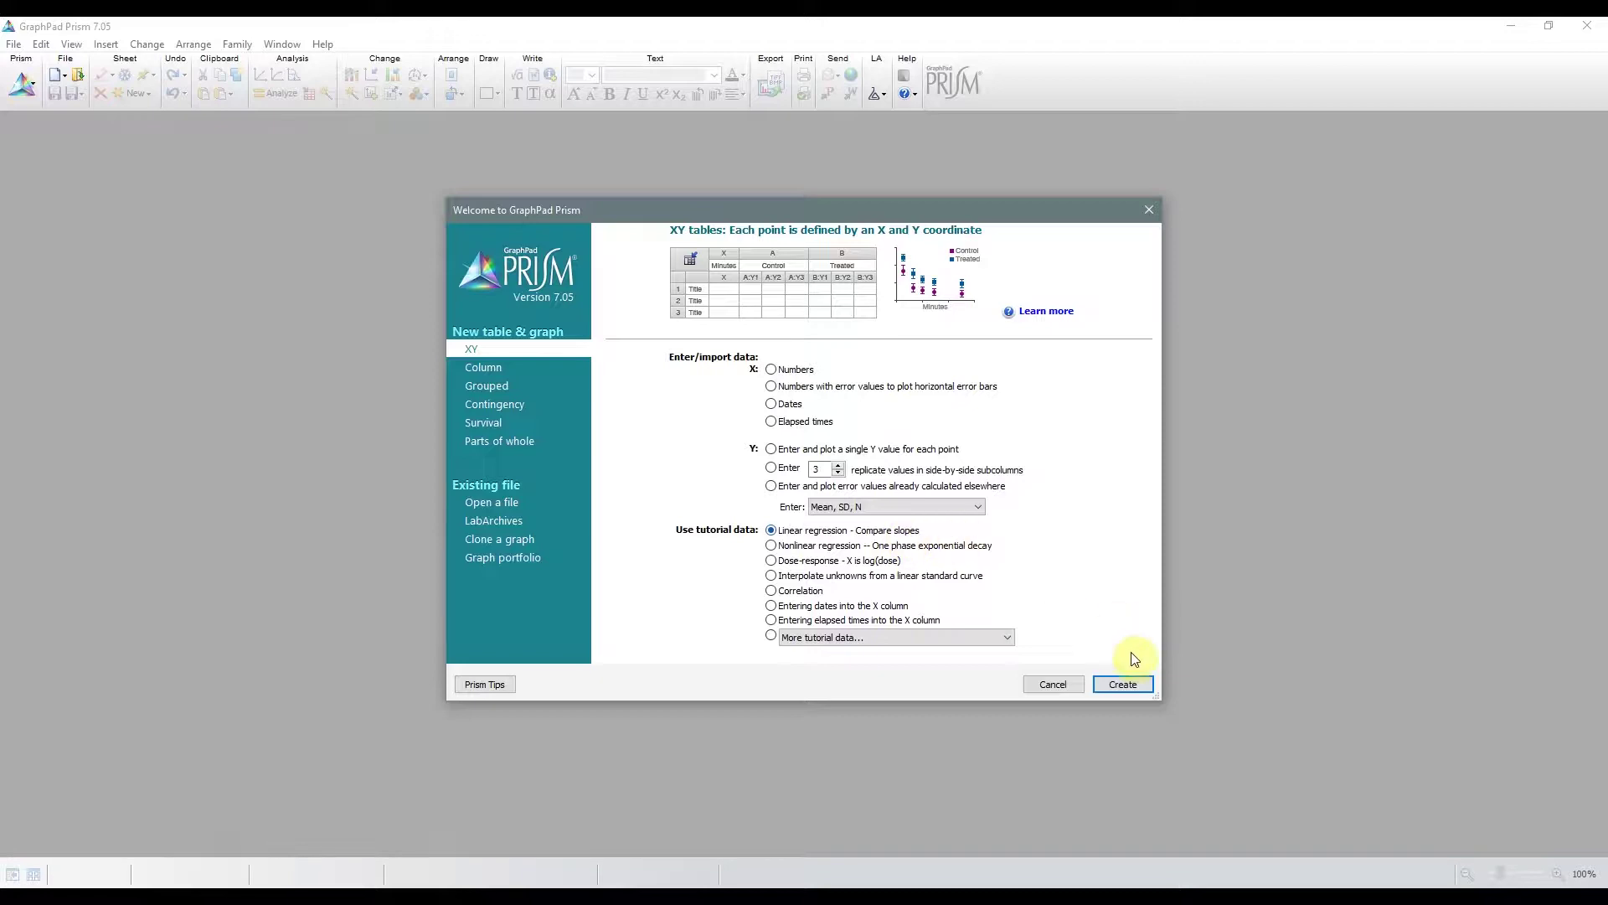
Create the Linear regression tutorial table and drag its two note windows right of the grid.
left_click(1123, 683)
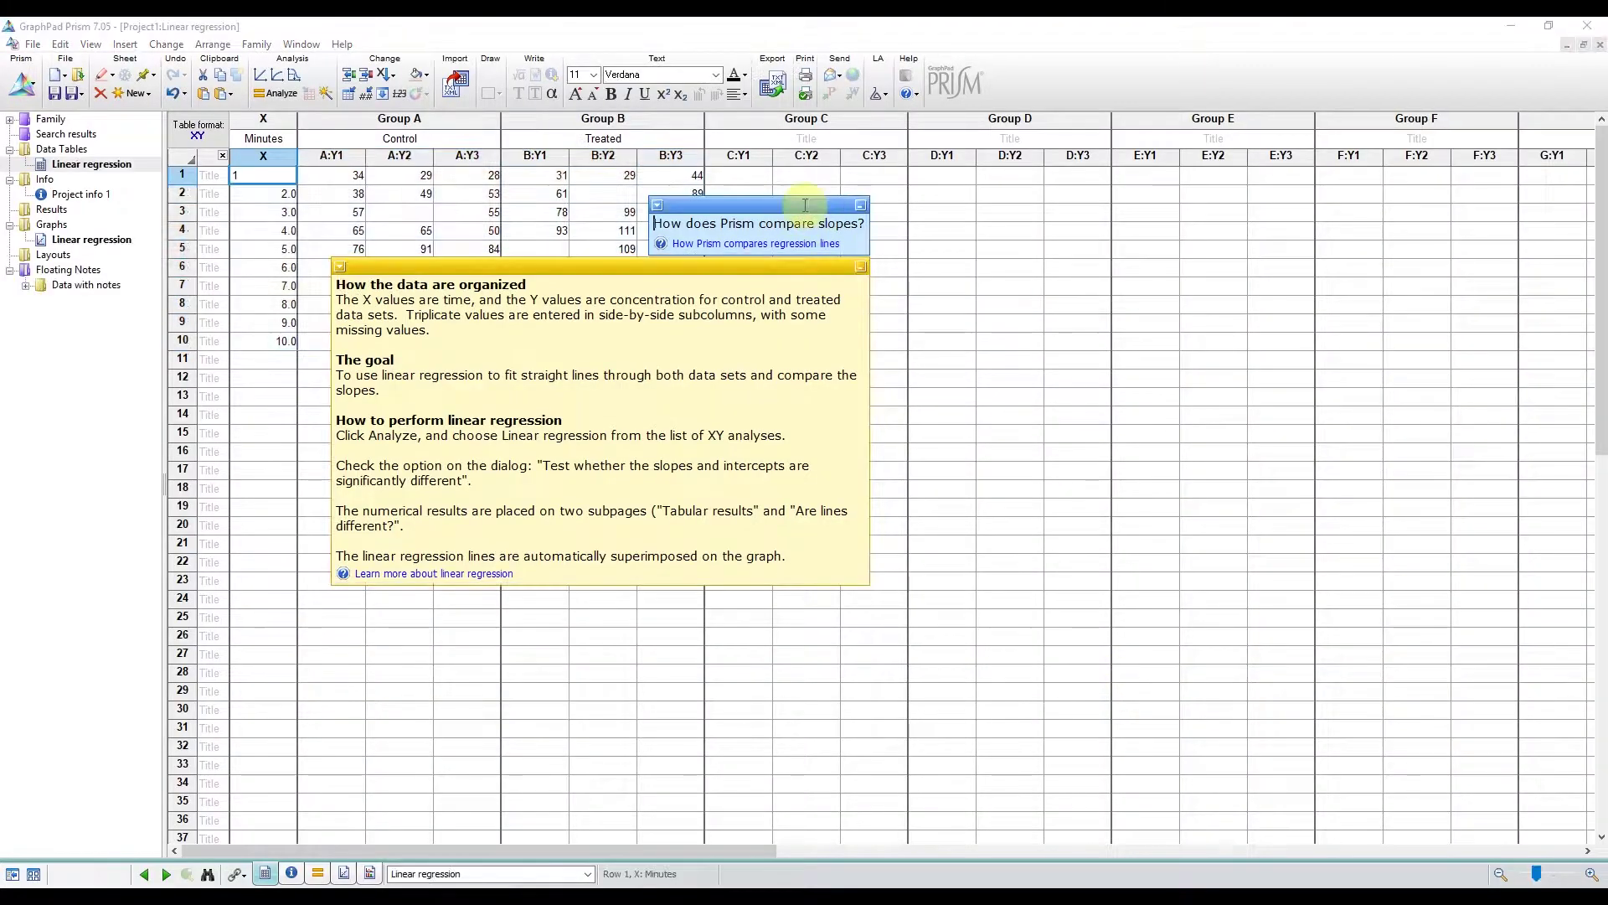
left_click_drag(802, 206, 880, 179)
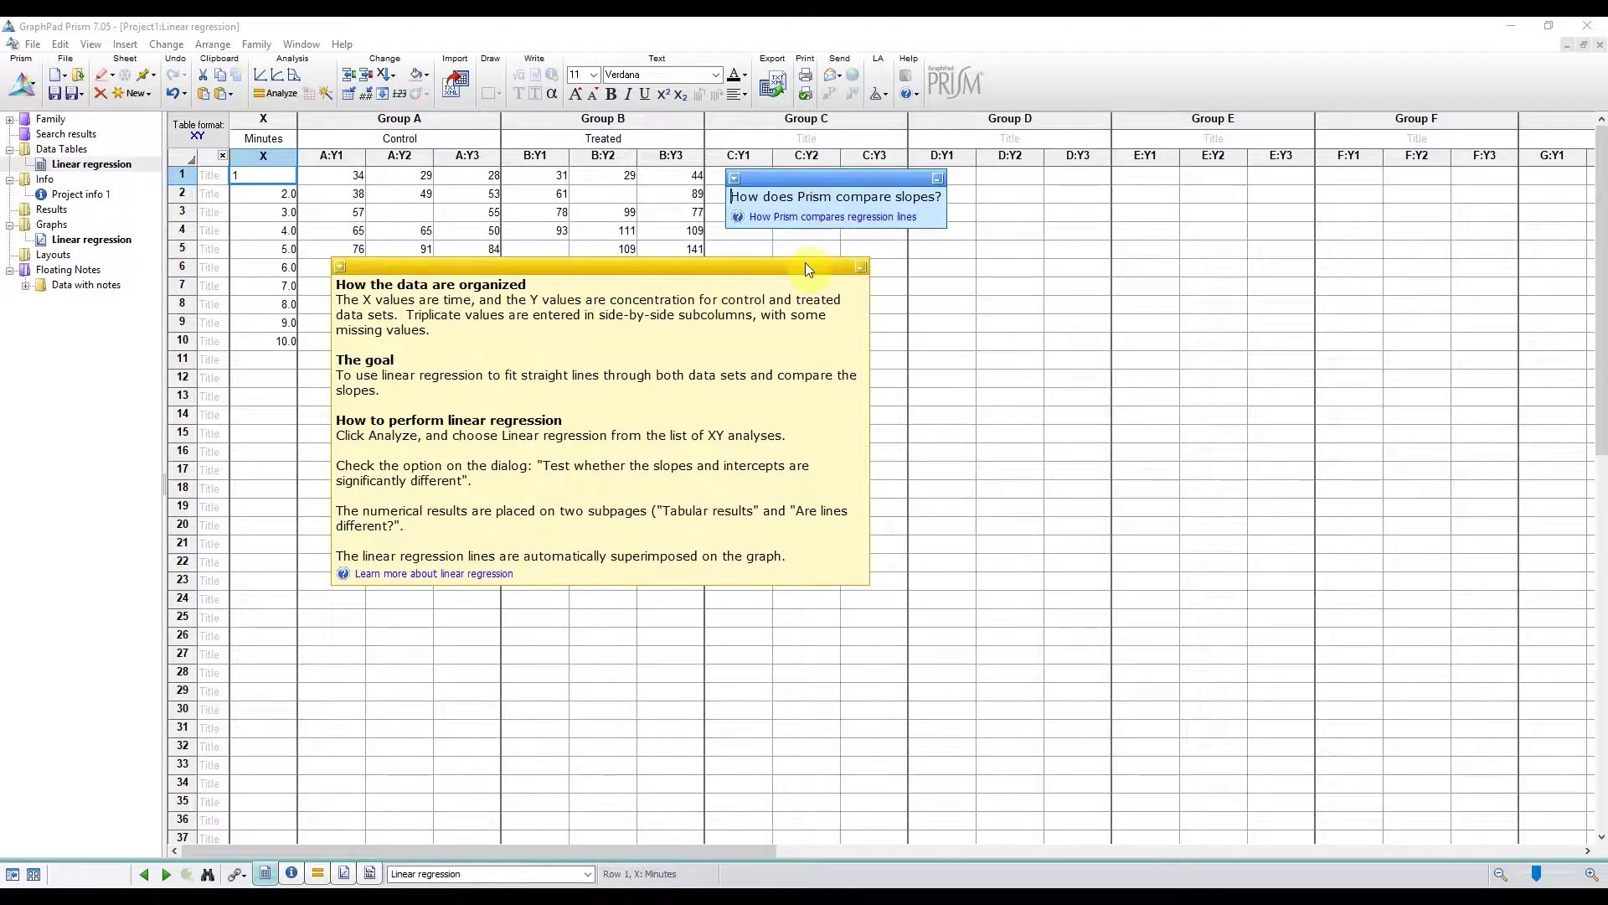
left_click_drag(804, 265, 1199, 245)
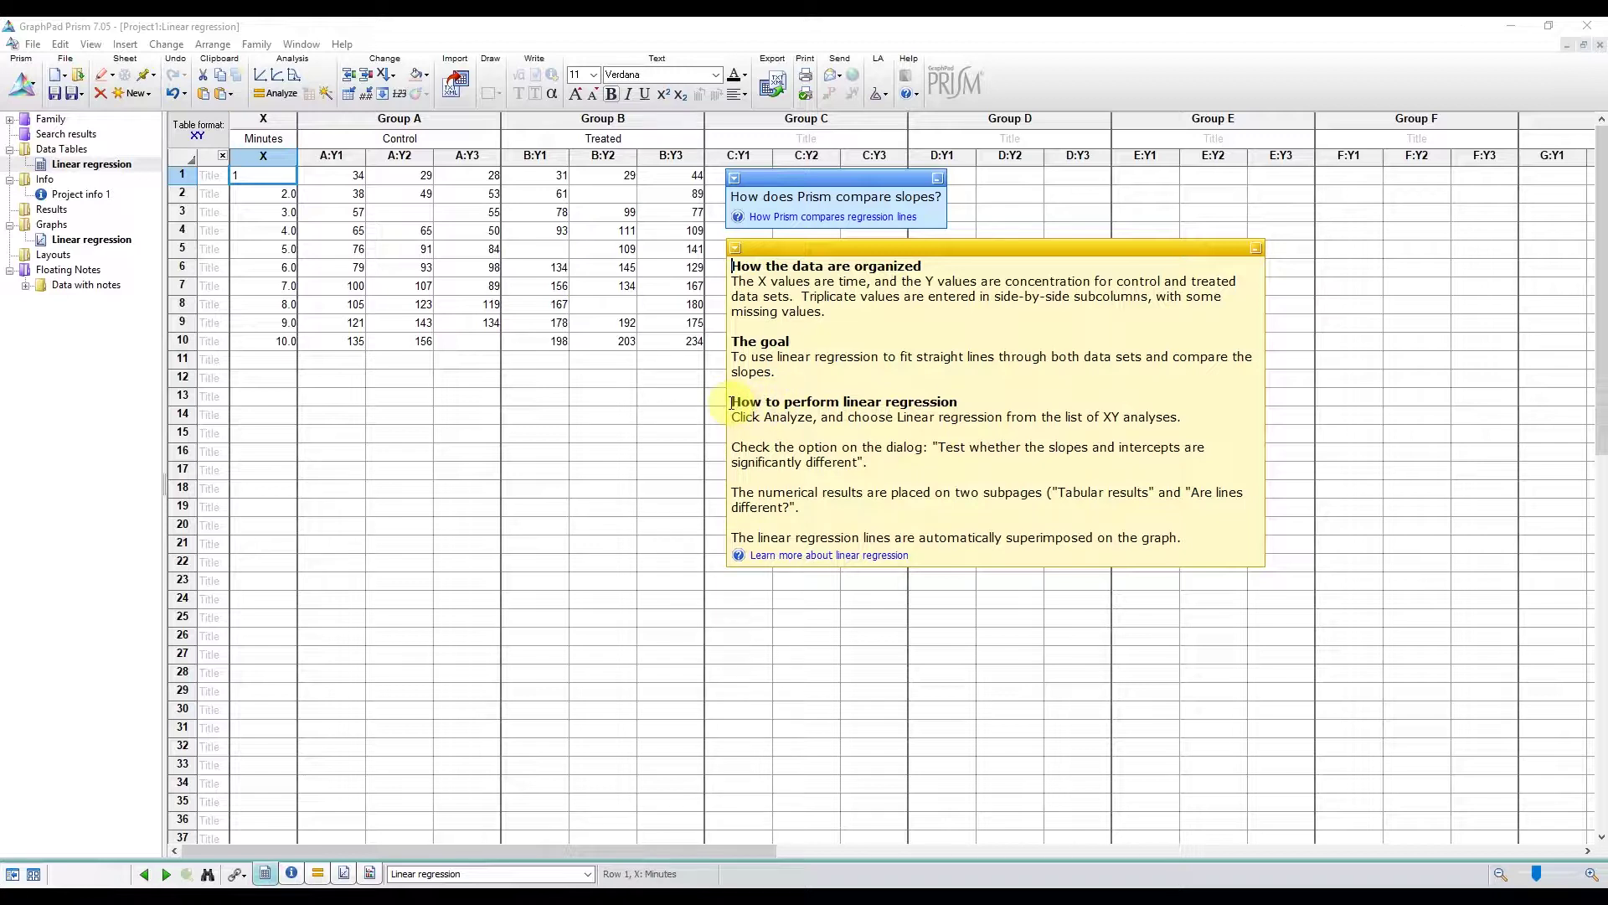
left_click_drag(731, 402, 839, 402)
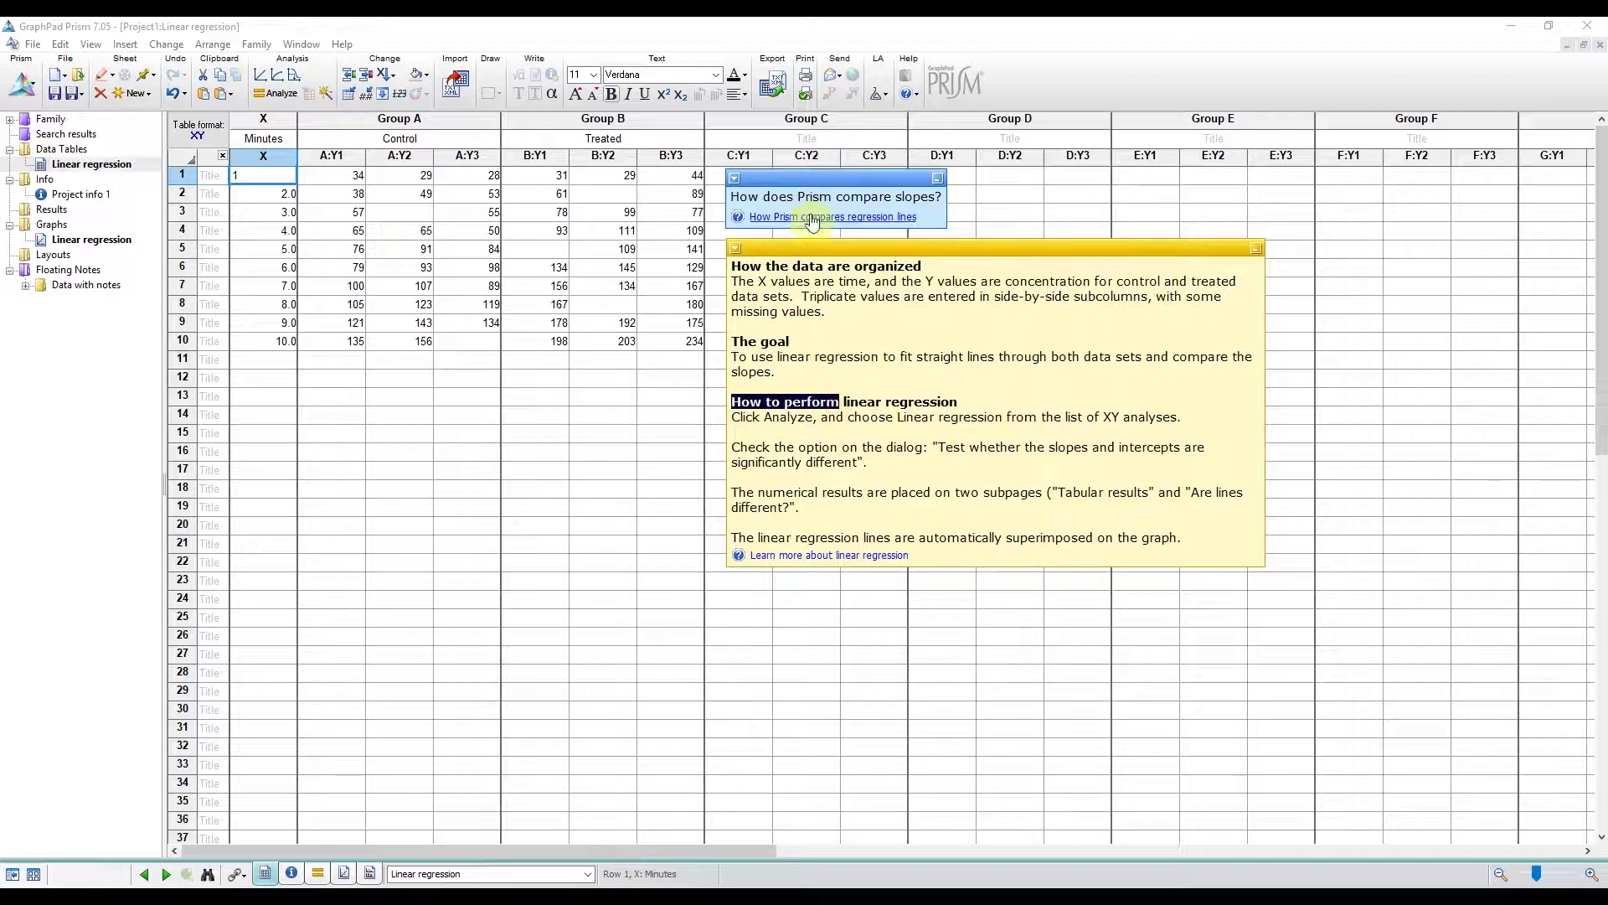
left_click(900, 402)
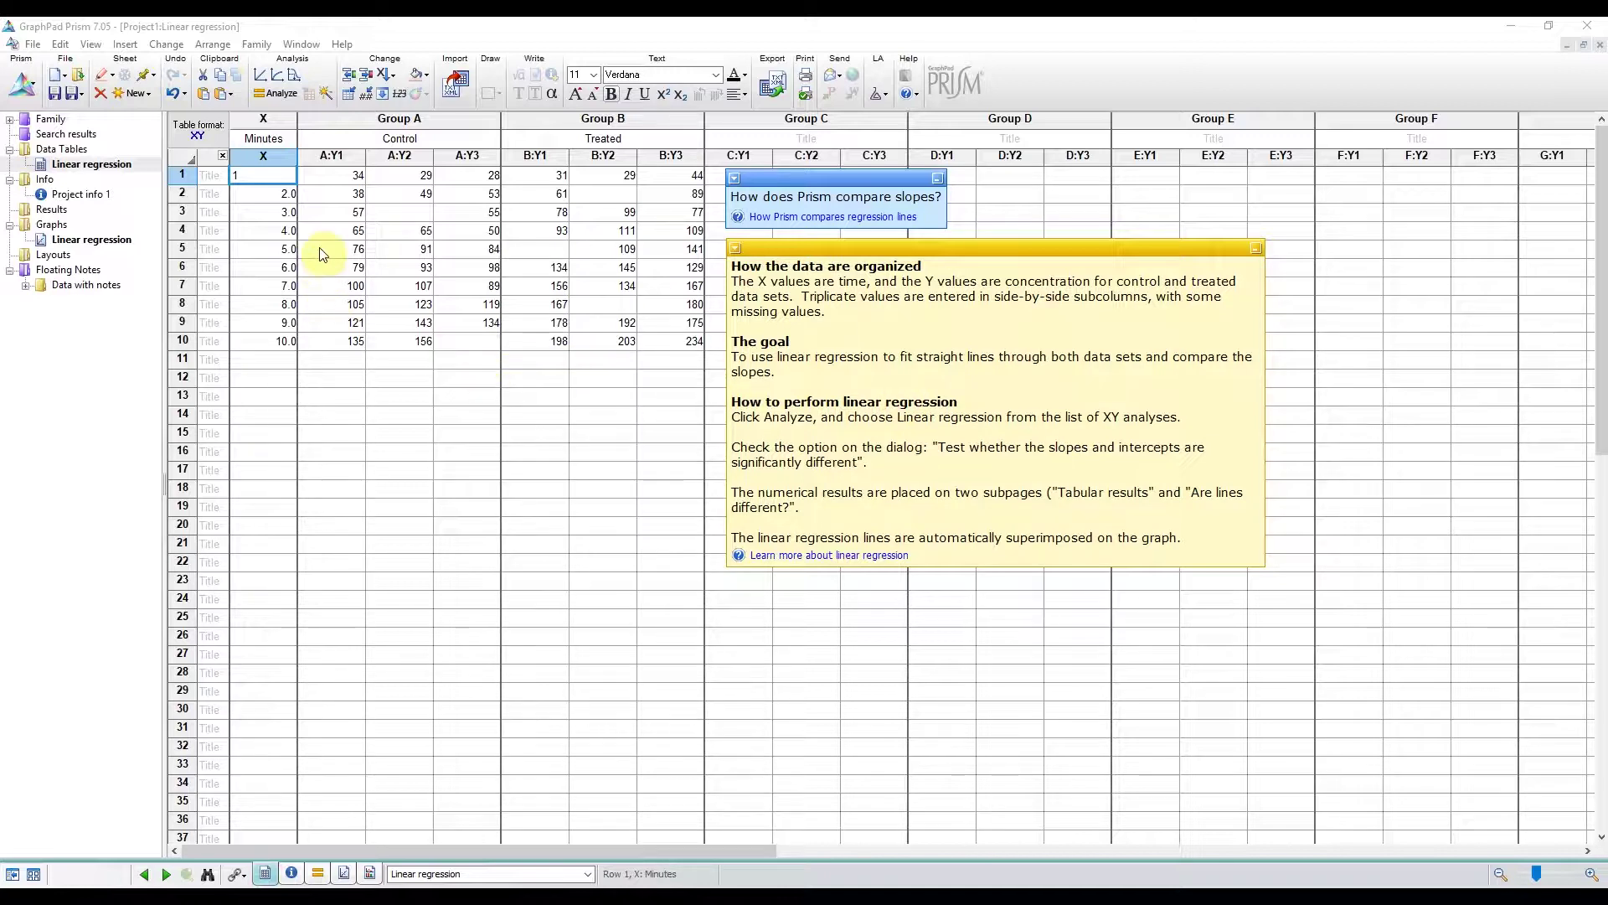
Open the Linear regression data table from the family gallery and flag its sheet name red.
left_click(334, 368)
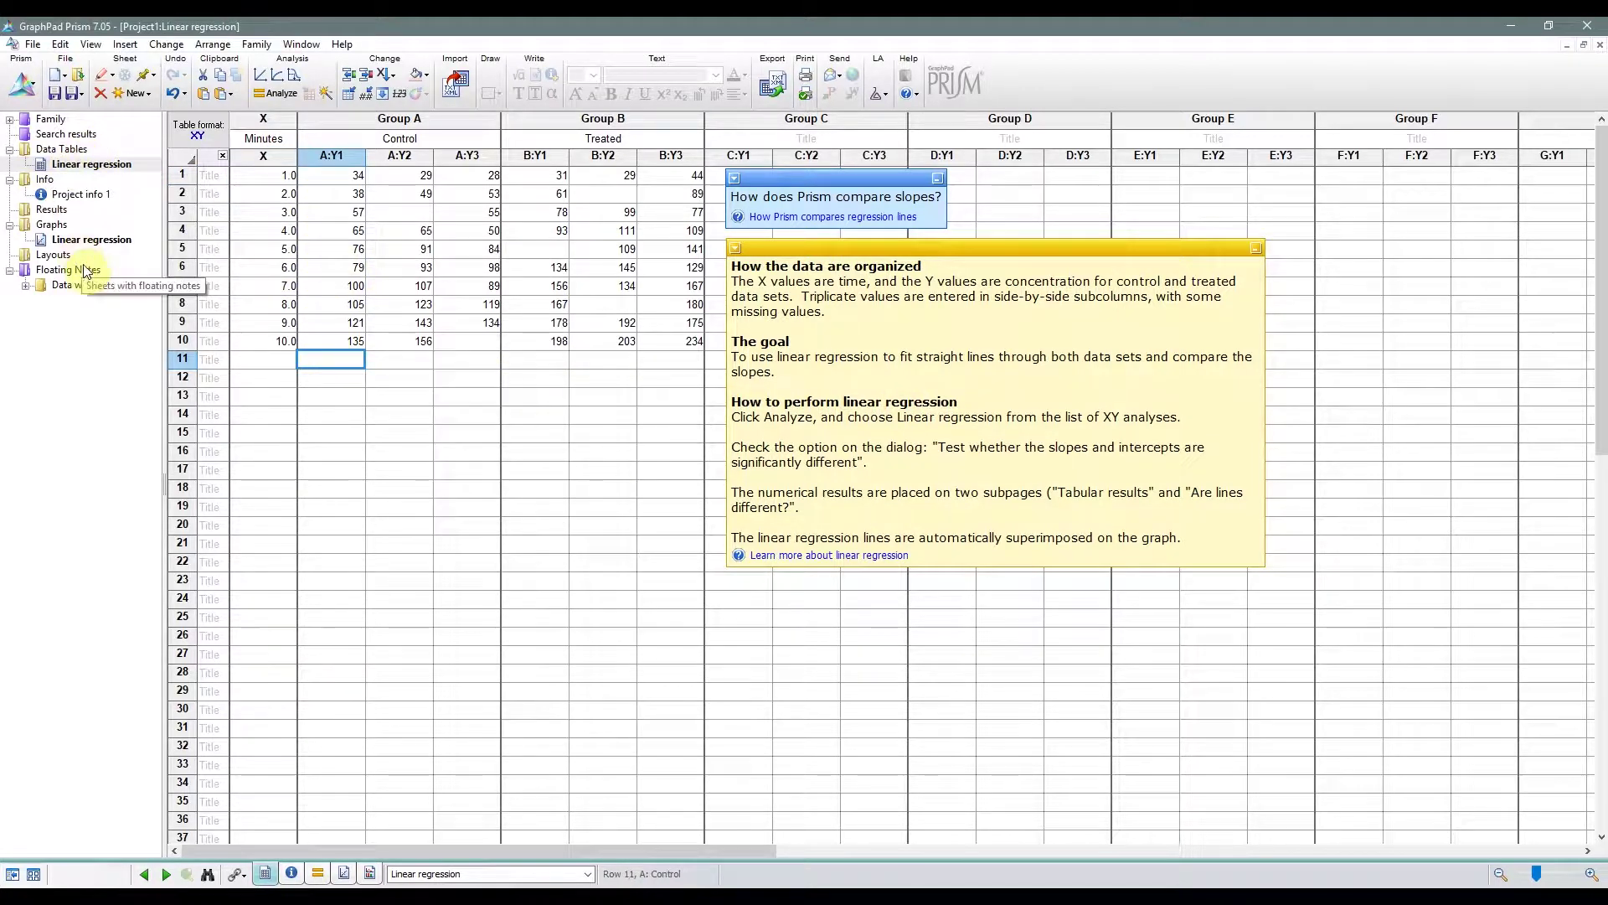
left_click(10, 150)
left_click(10, 150)
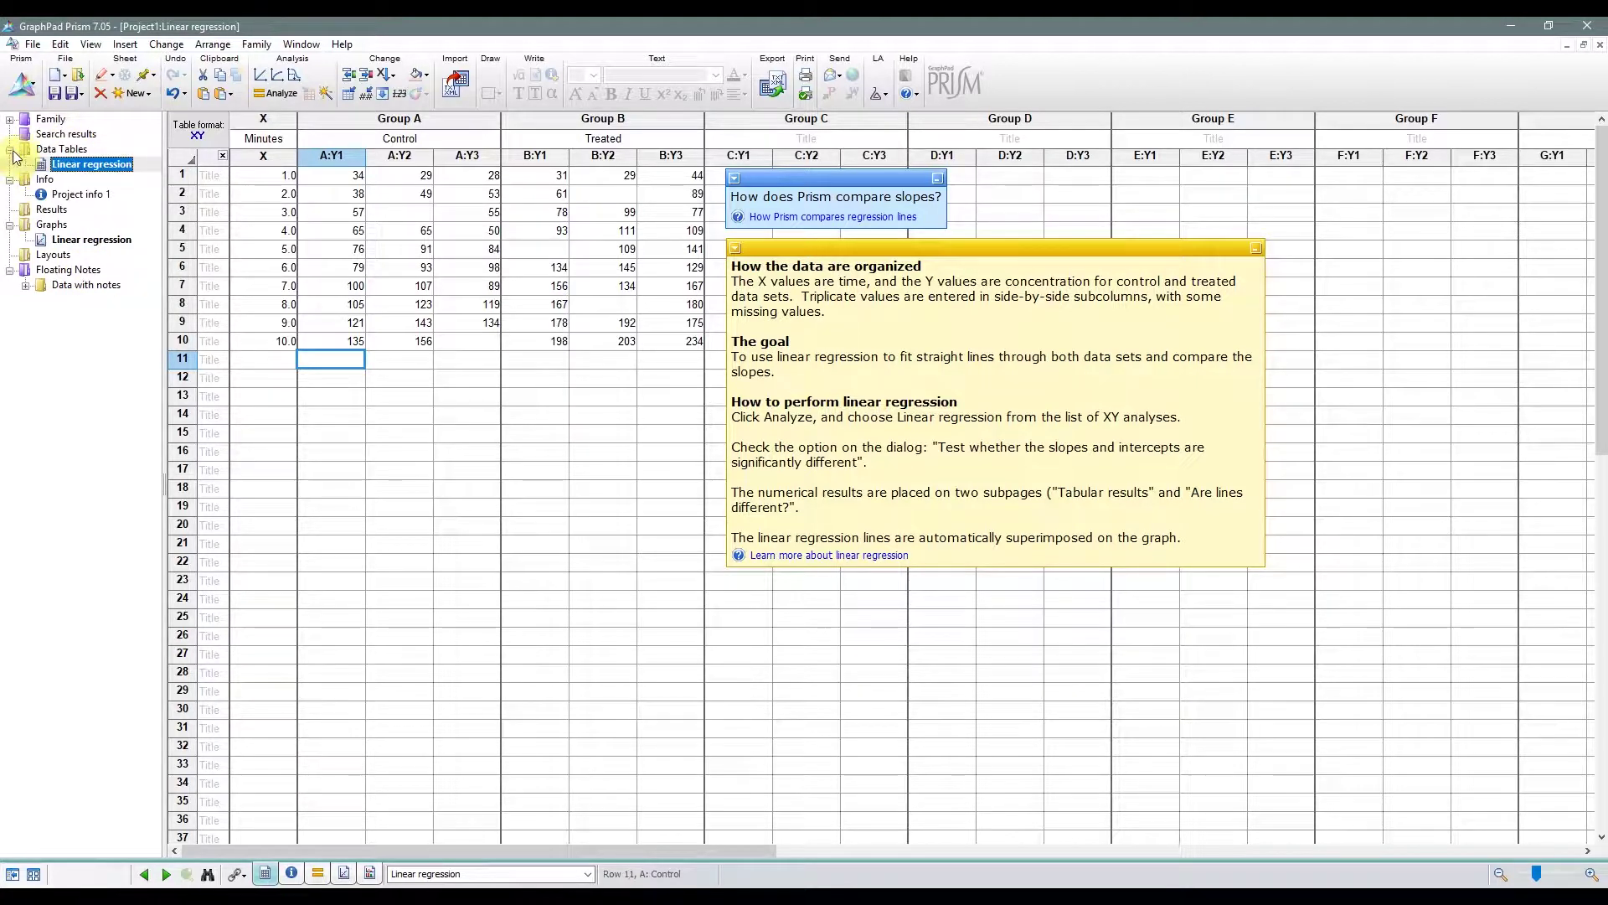
left_click(10, 120)
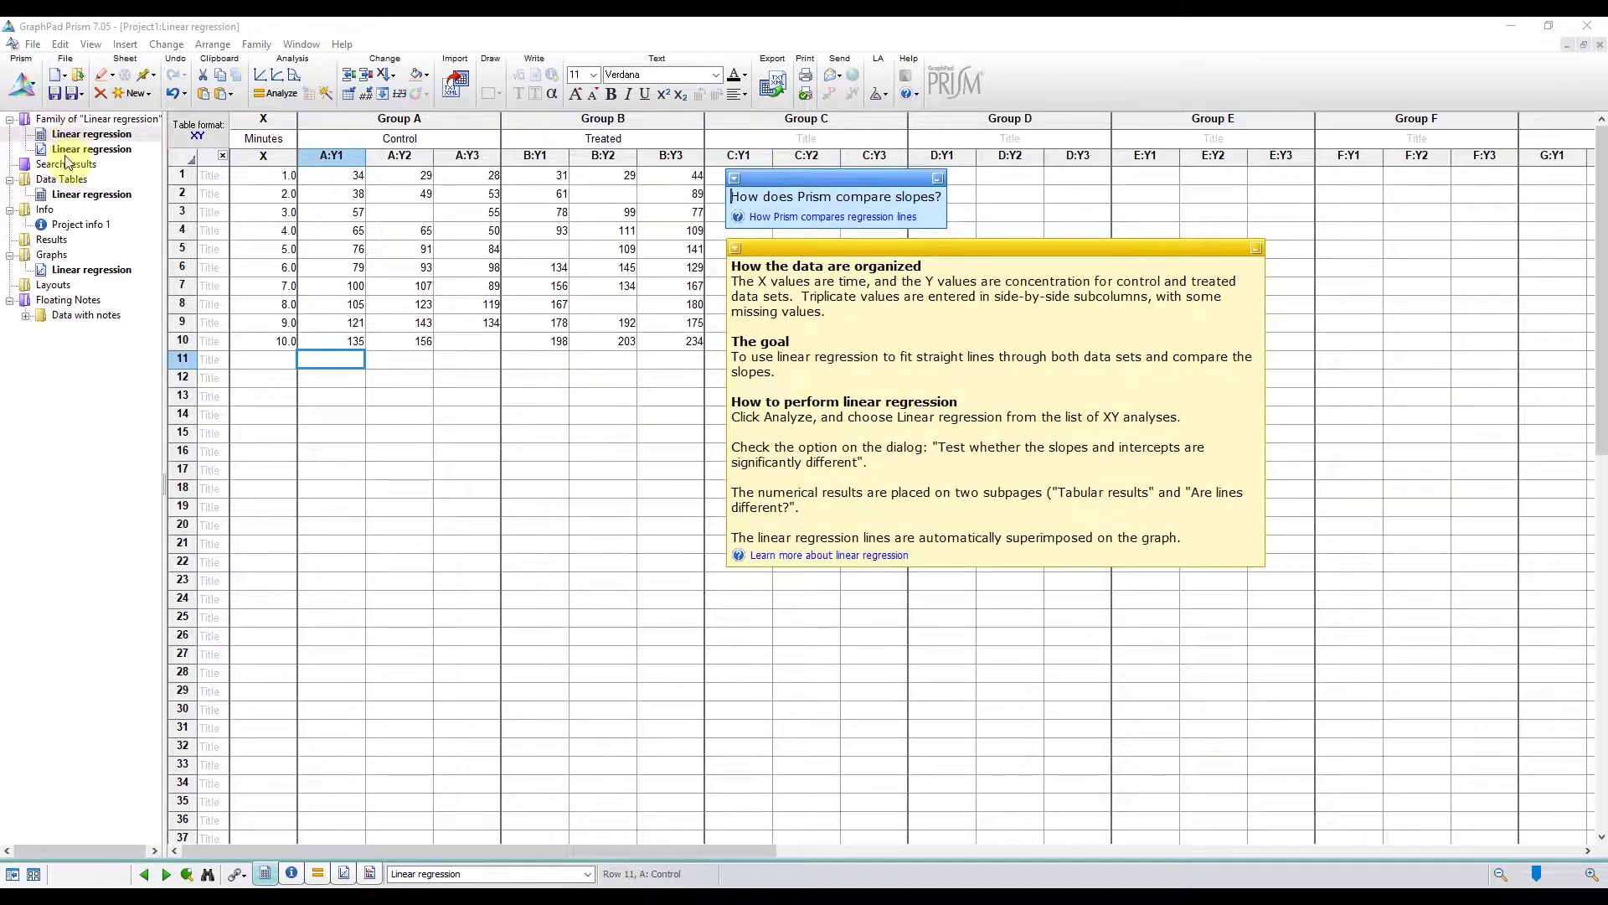
left_click(52, 117)
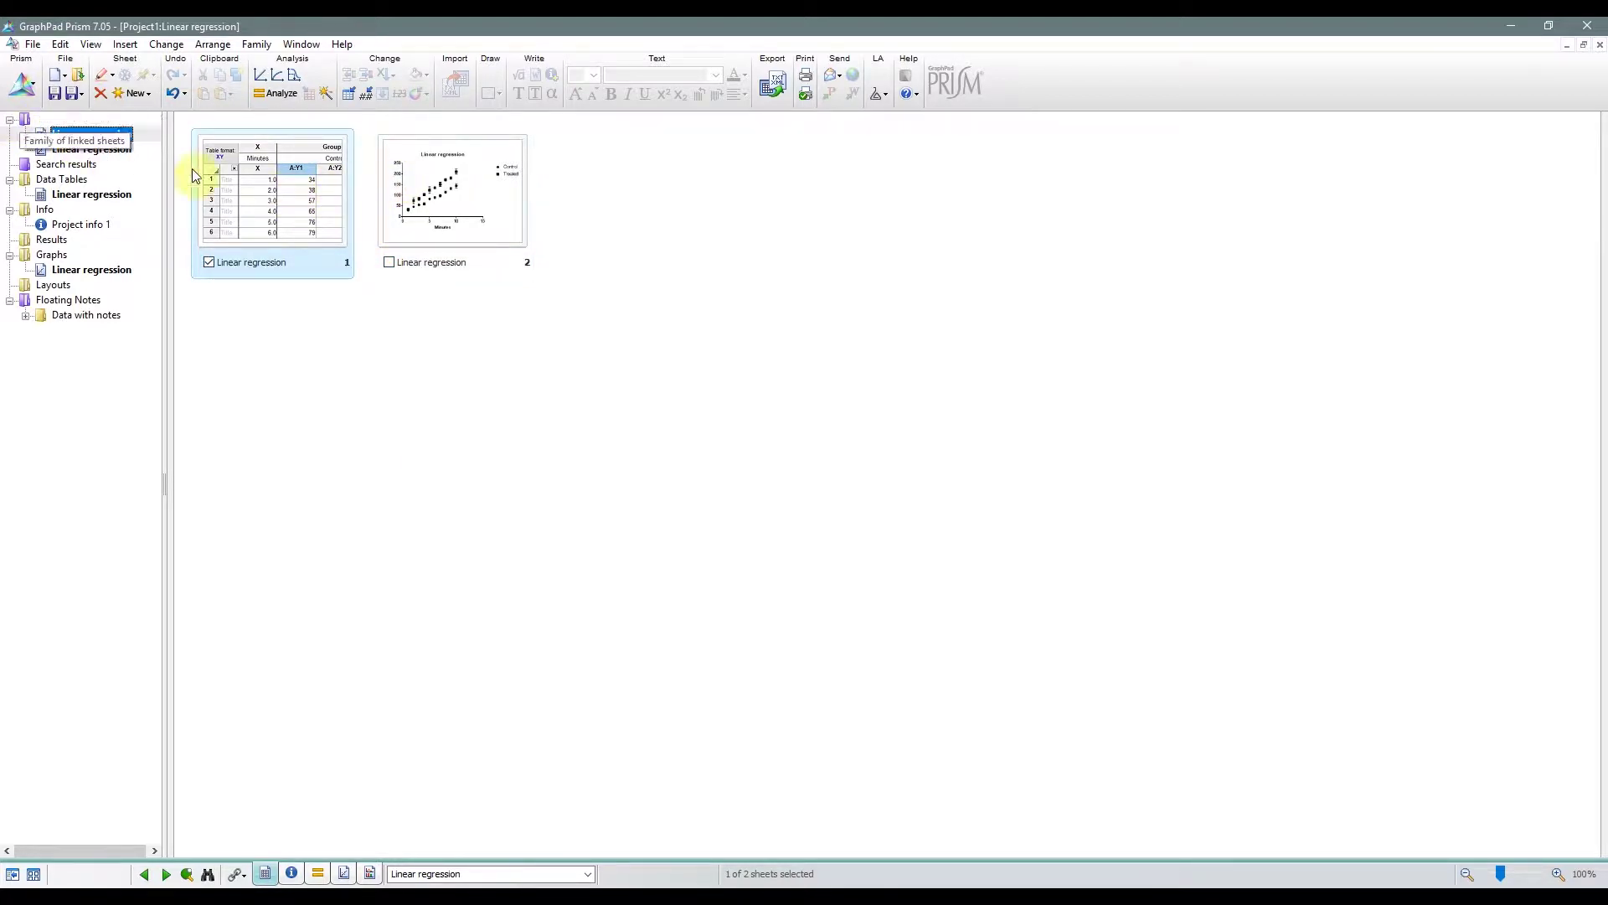
left_click(283, 216)
double_click(283, 215)
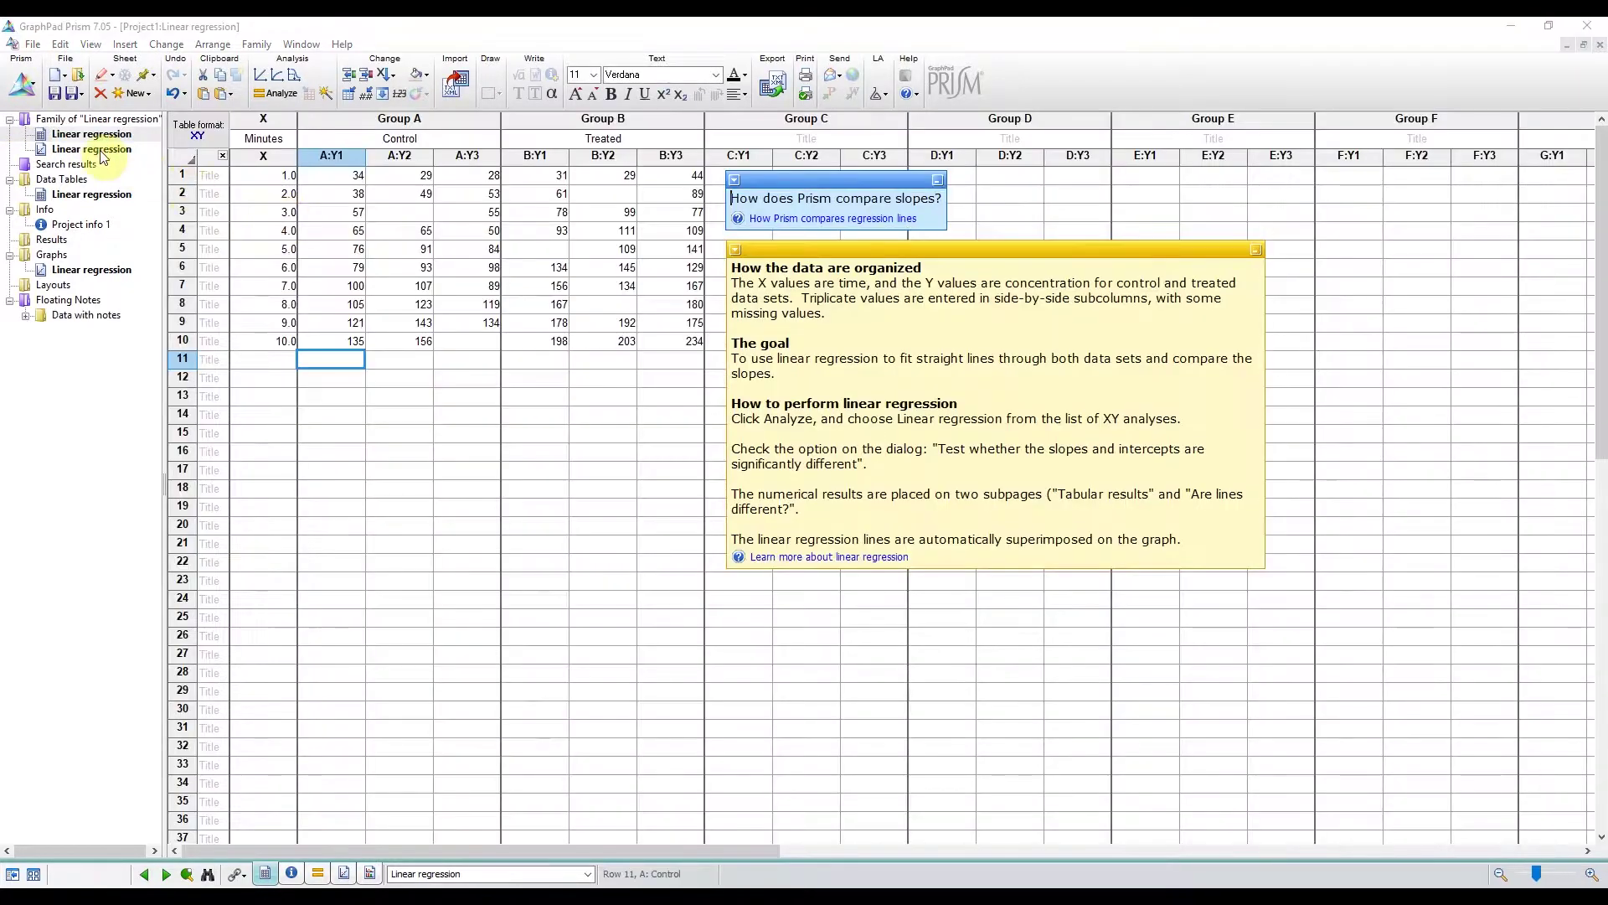
left_click(102, 80)
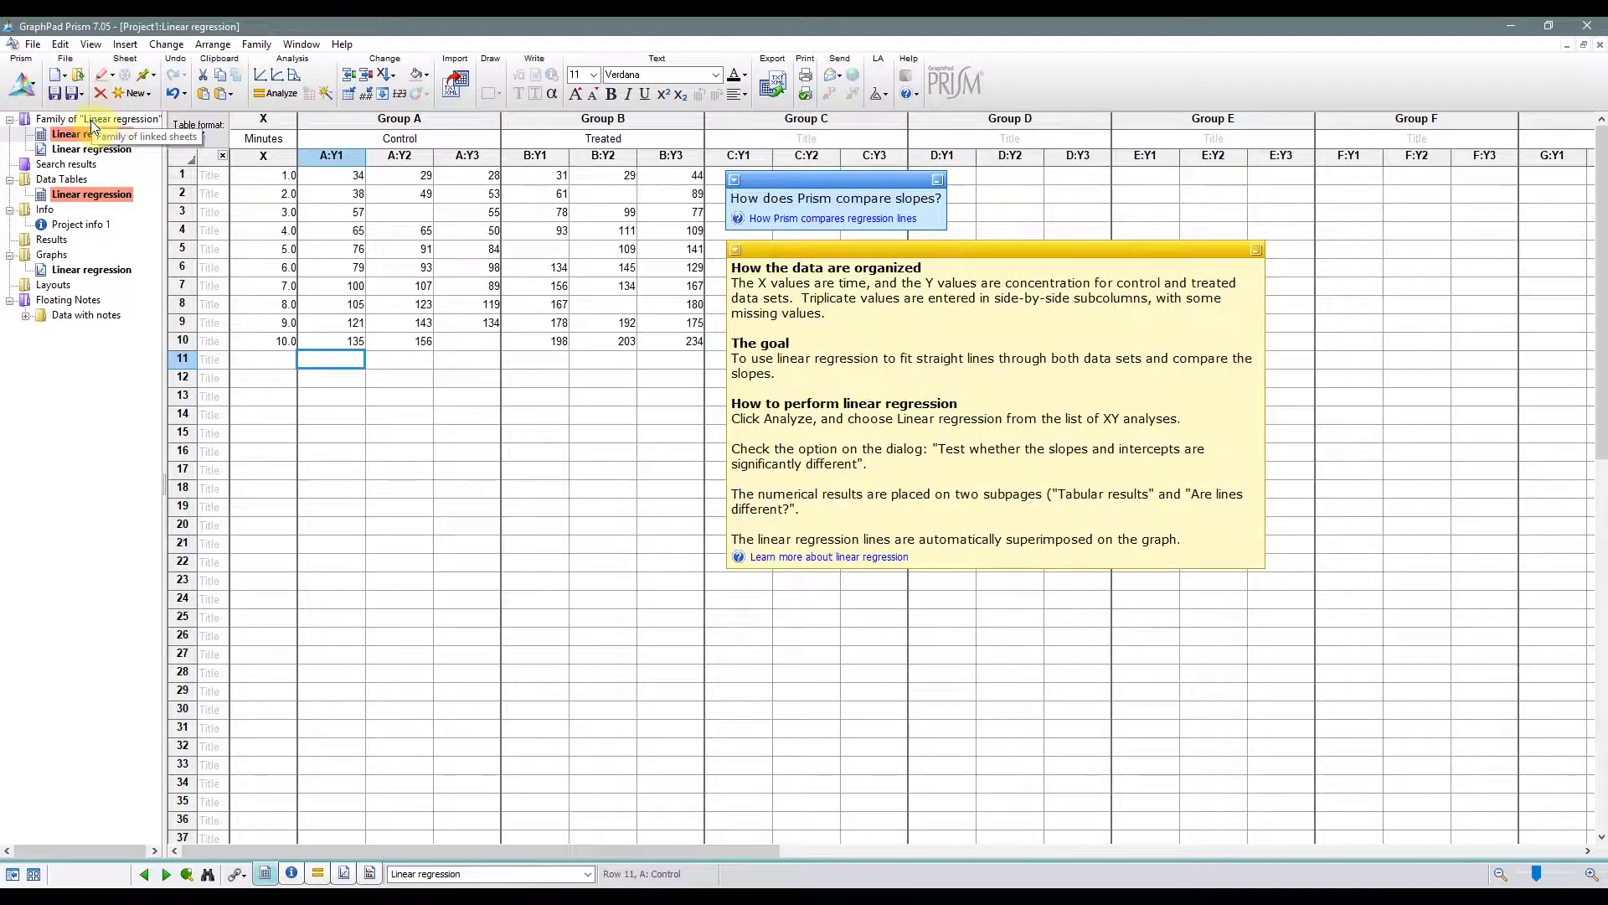
left_click(61, 209)
left_click(64, 165)
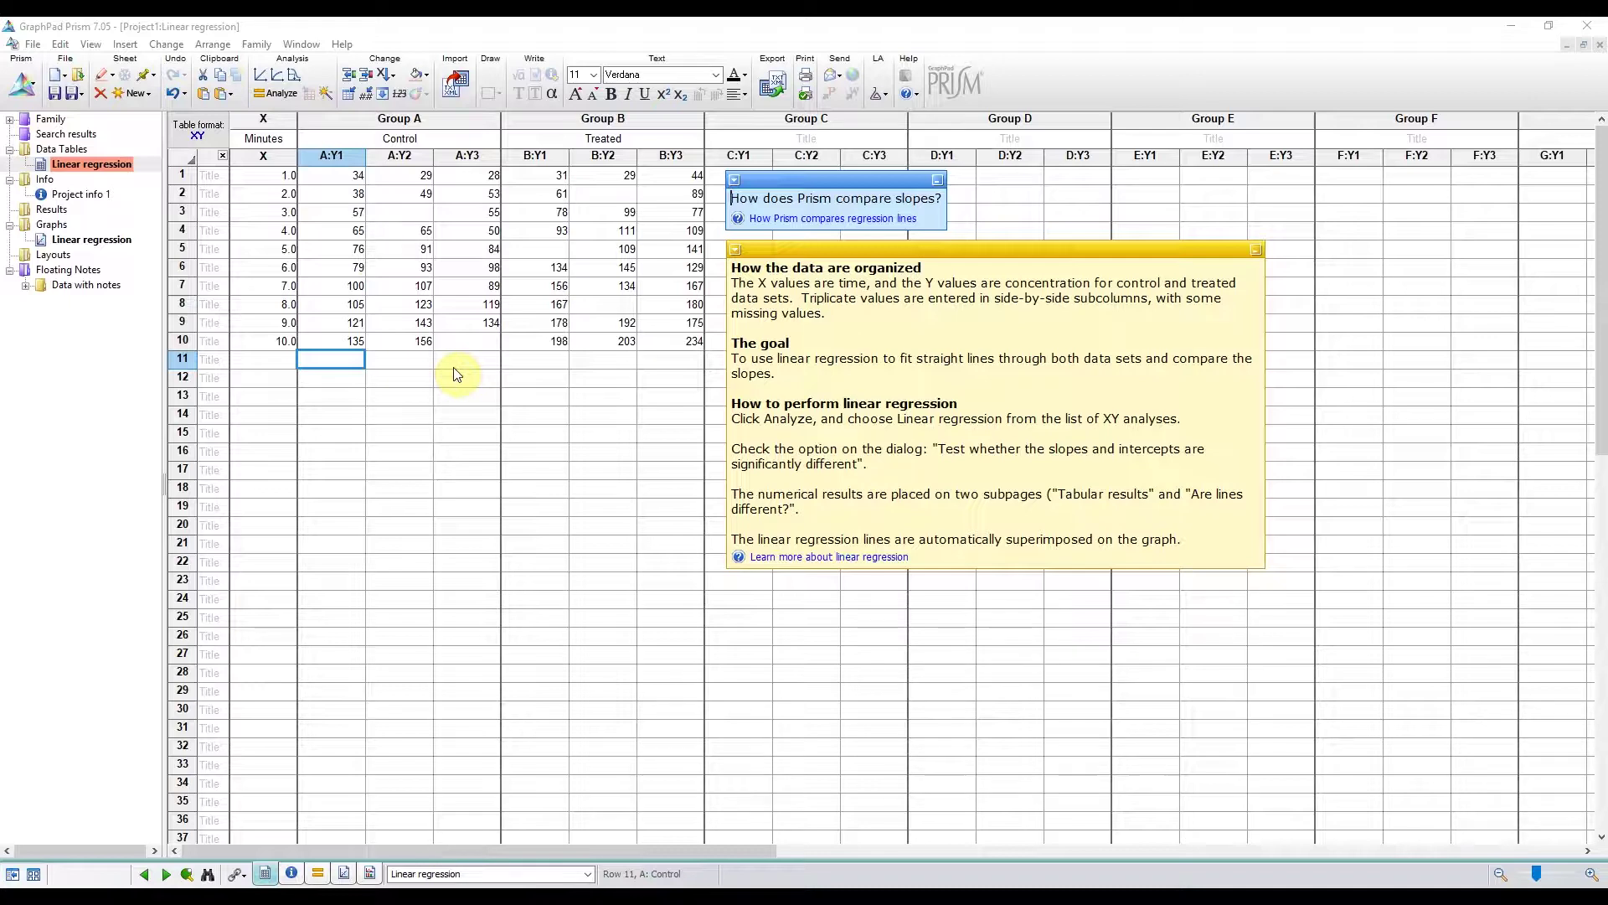
left_click(227, 95)
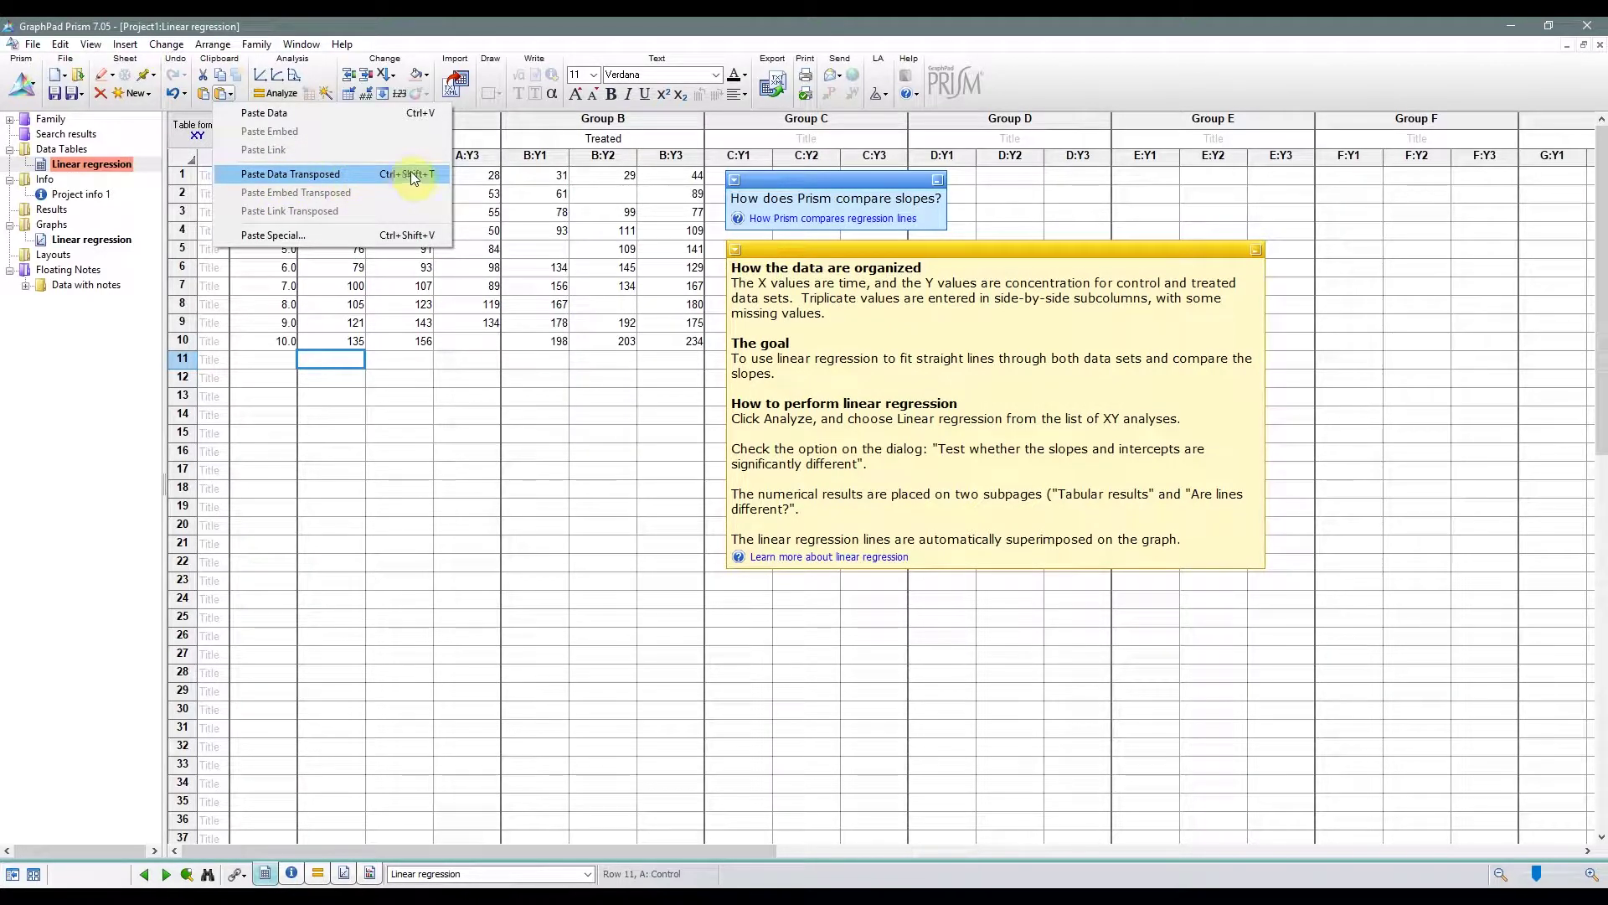
left_click(390, 392)
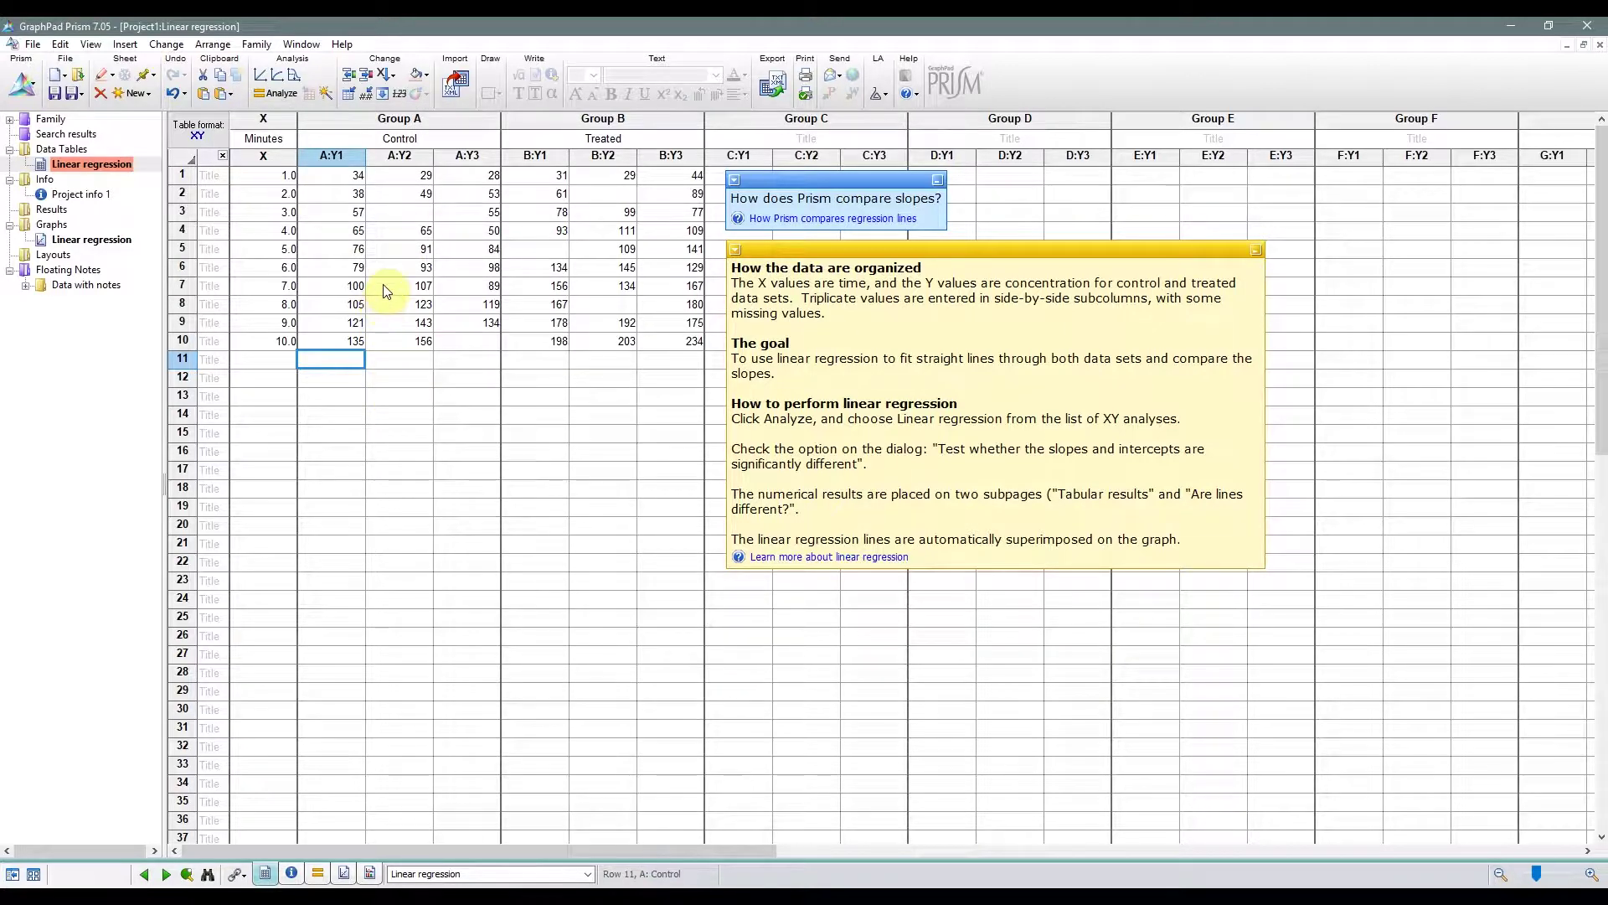
left_click(212, 138)
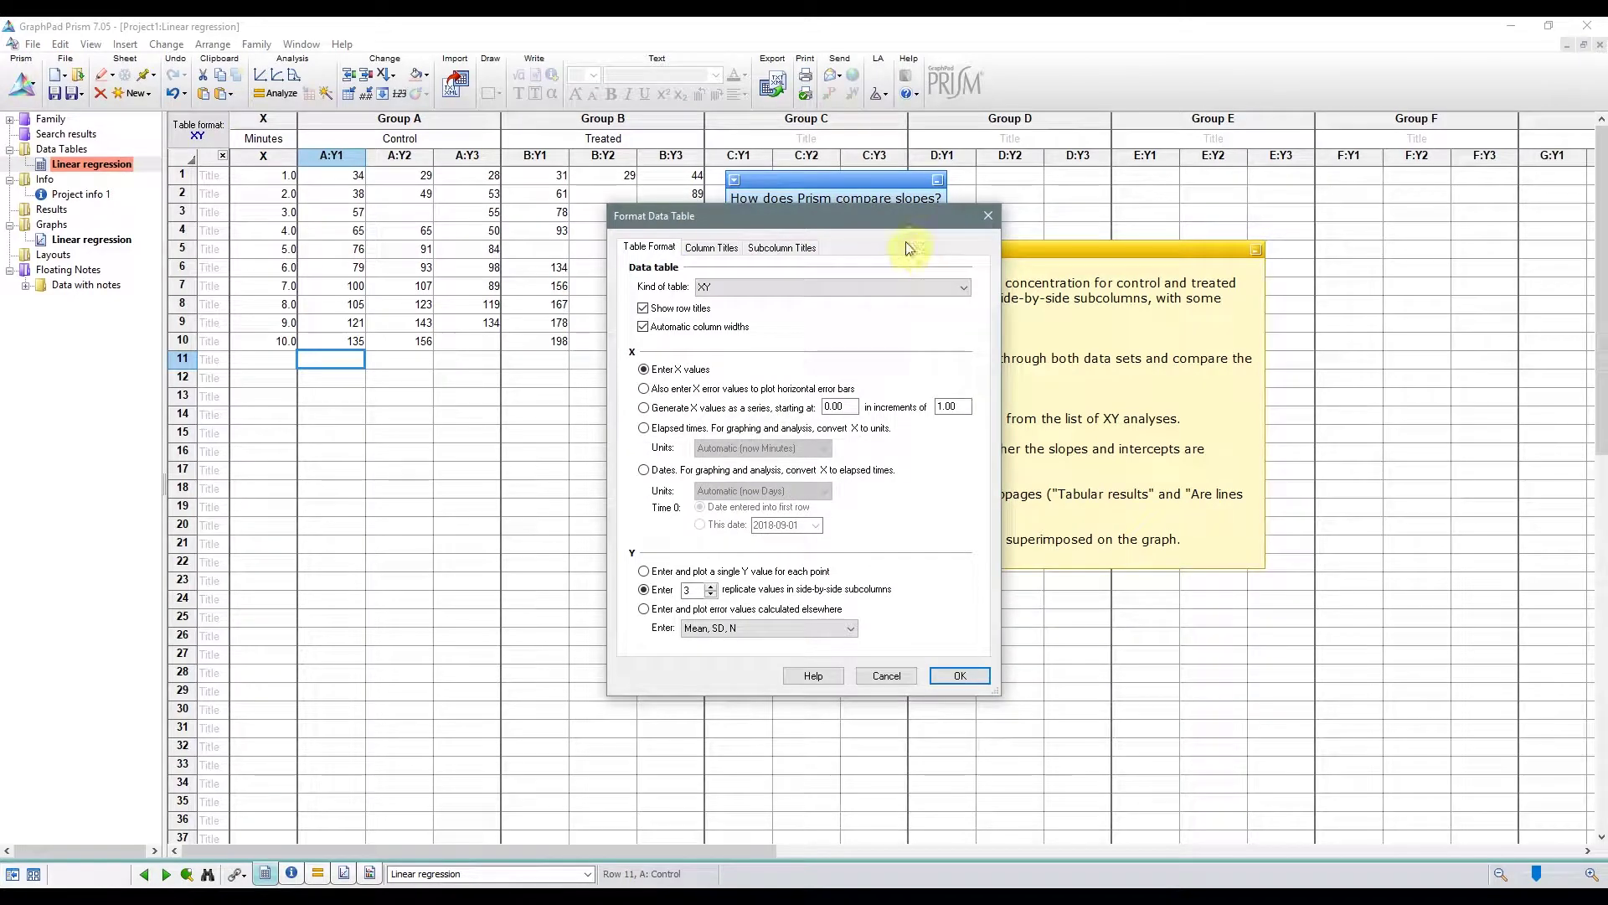
left_click(991, 208)
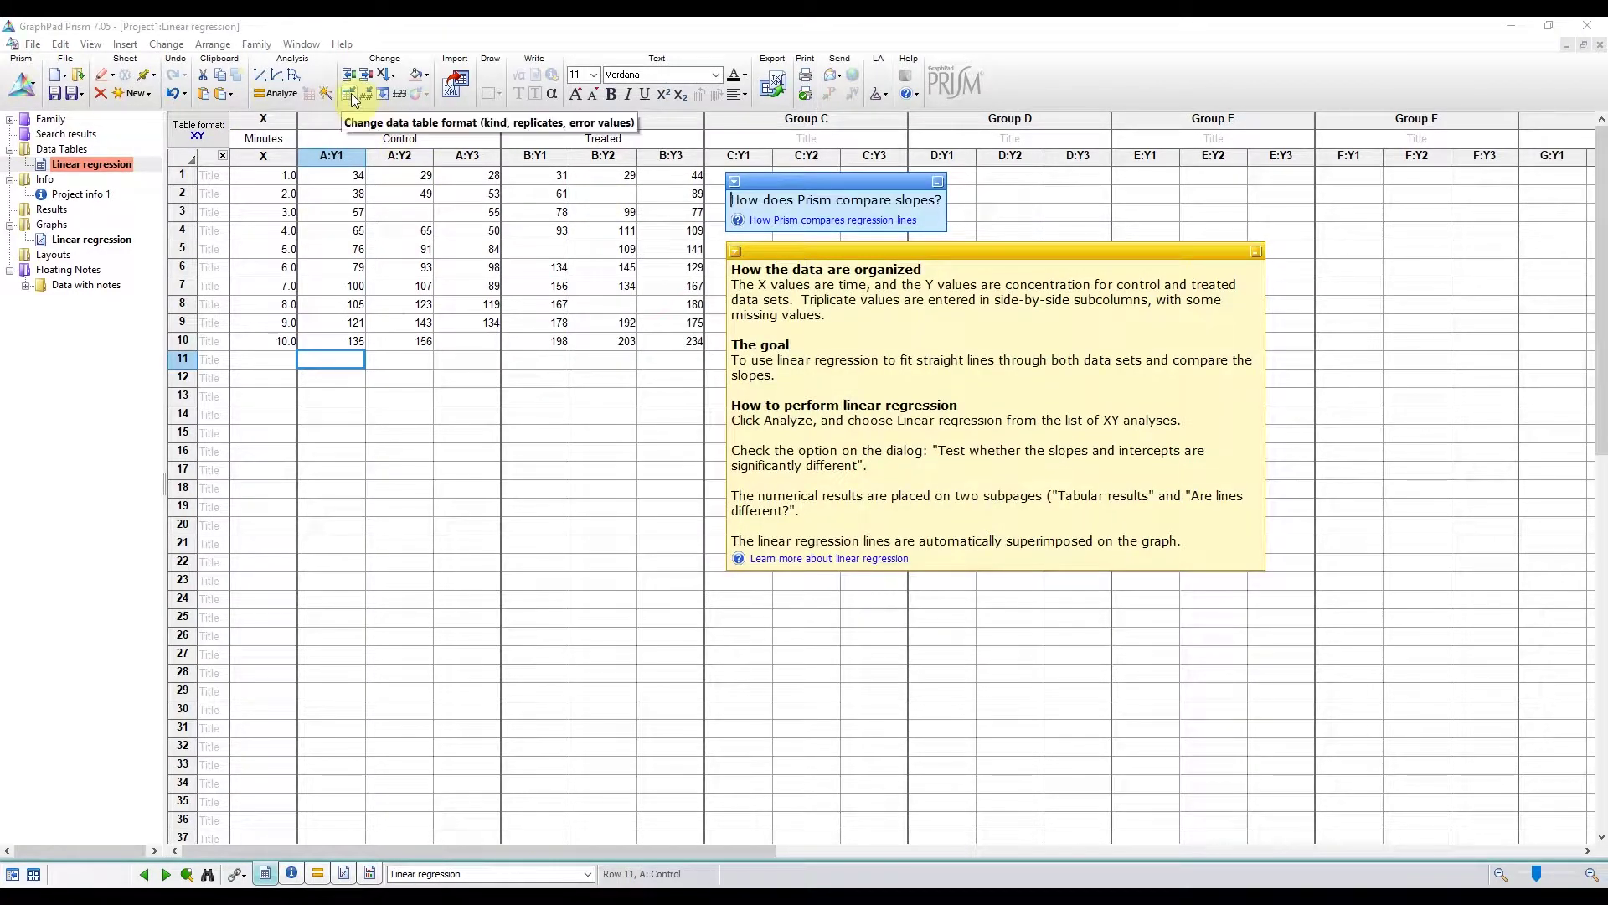
left_click(350, 93)
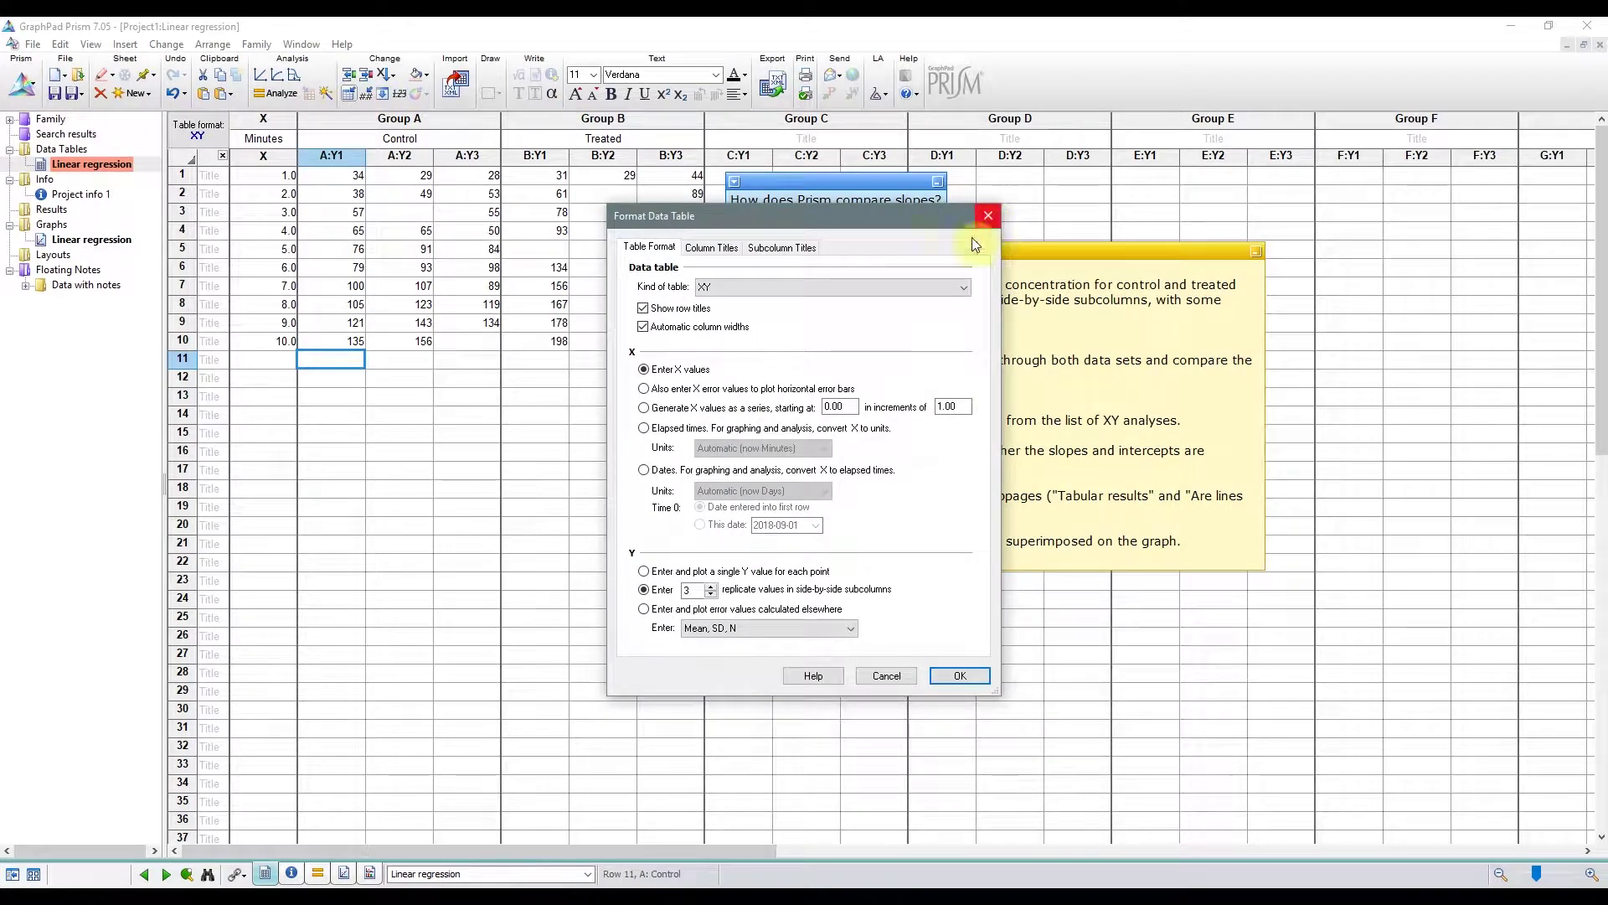
left_click(910, 298)
left_click(985, 216)
Fill A:Y1 rows 11–20 with series 0–9, clear them, and shade the empty cells pink.
left_click(985, 216)
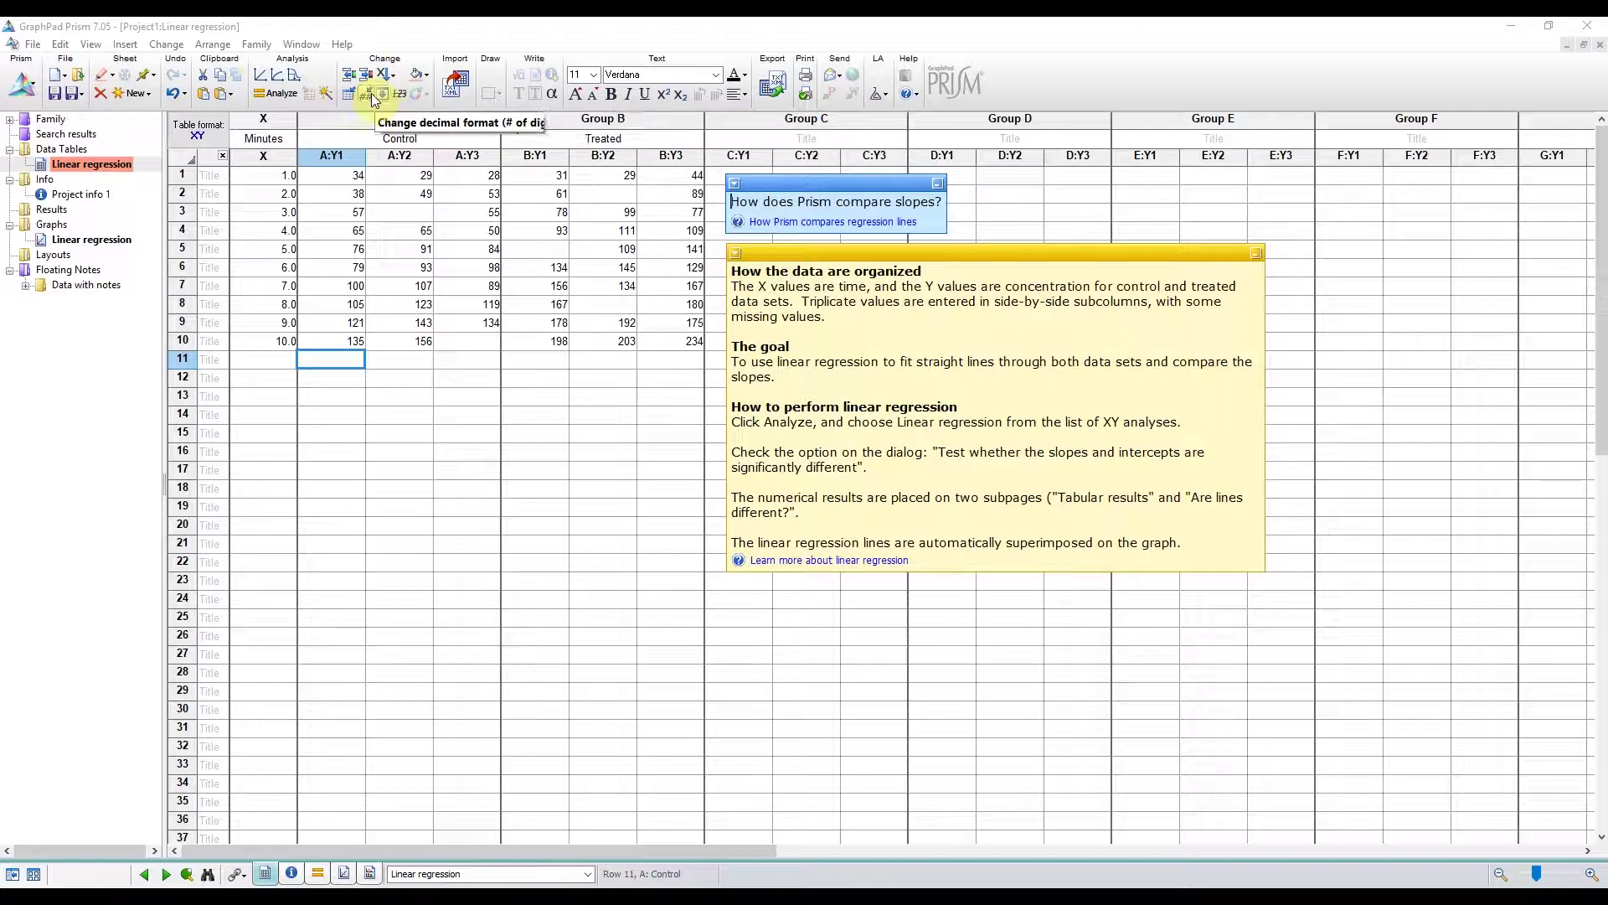
left_click(382, 98)
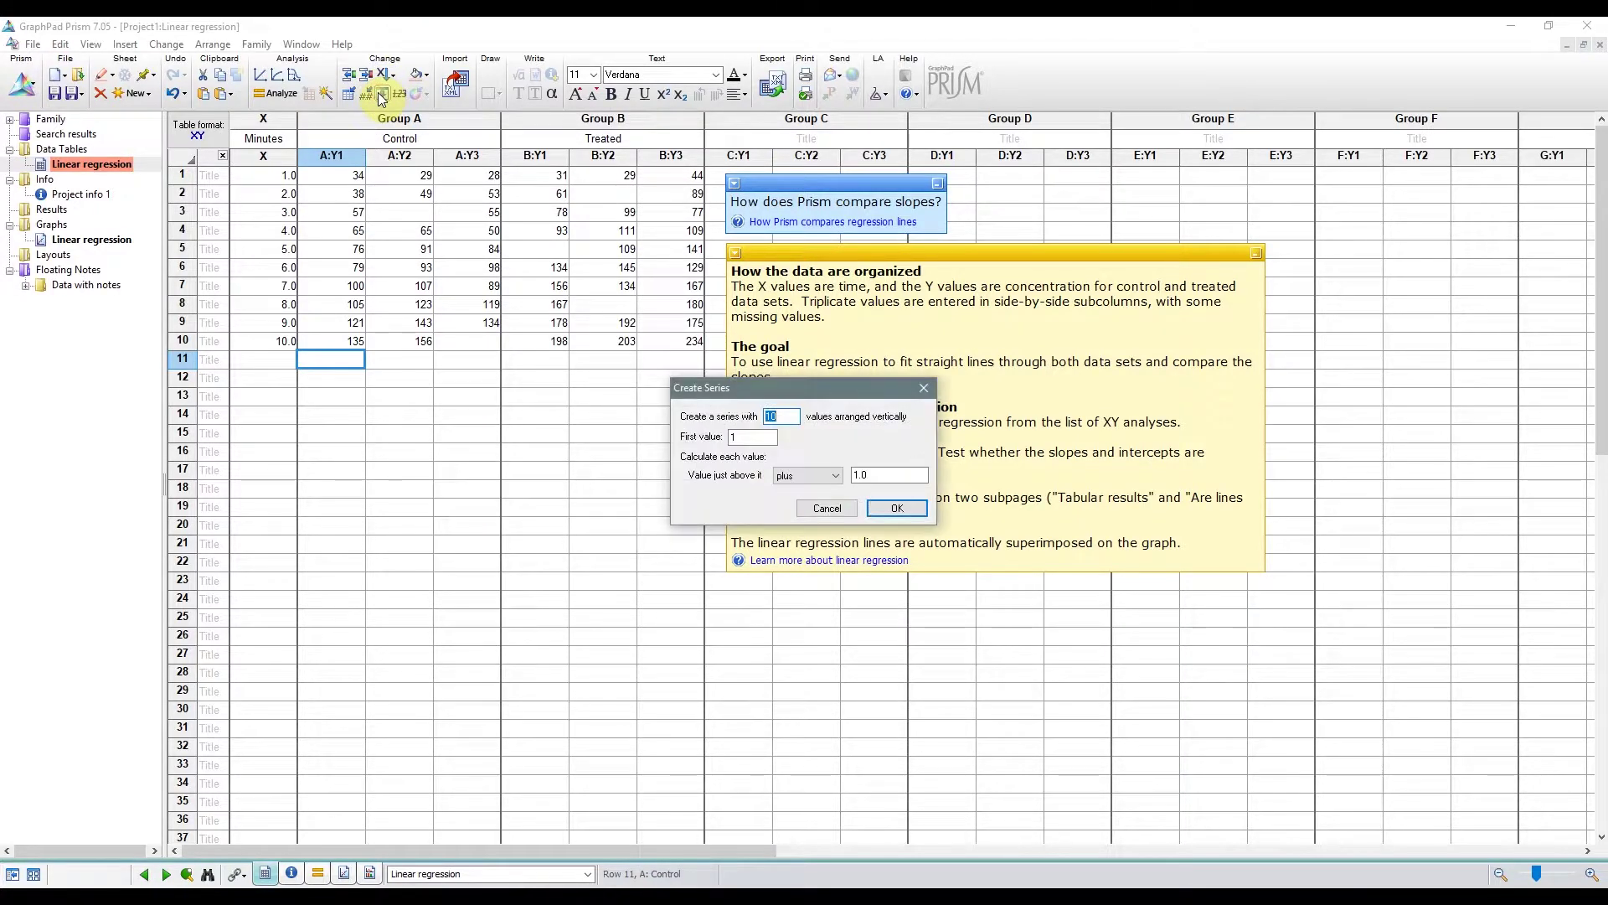
double_click(769, 437)
type("0")
double_click(863, 475)
type("1")
left_click(913, 507)
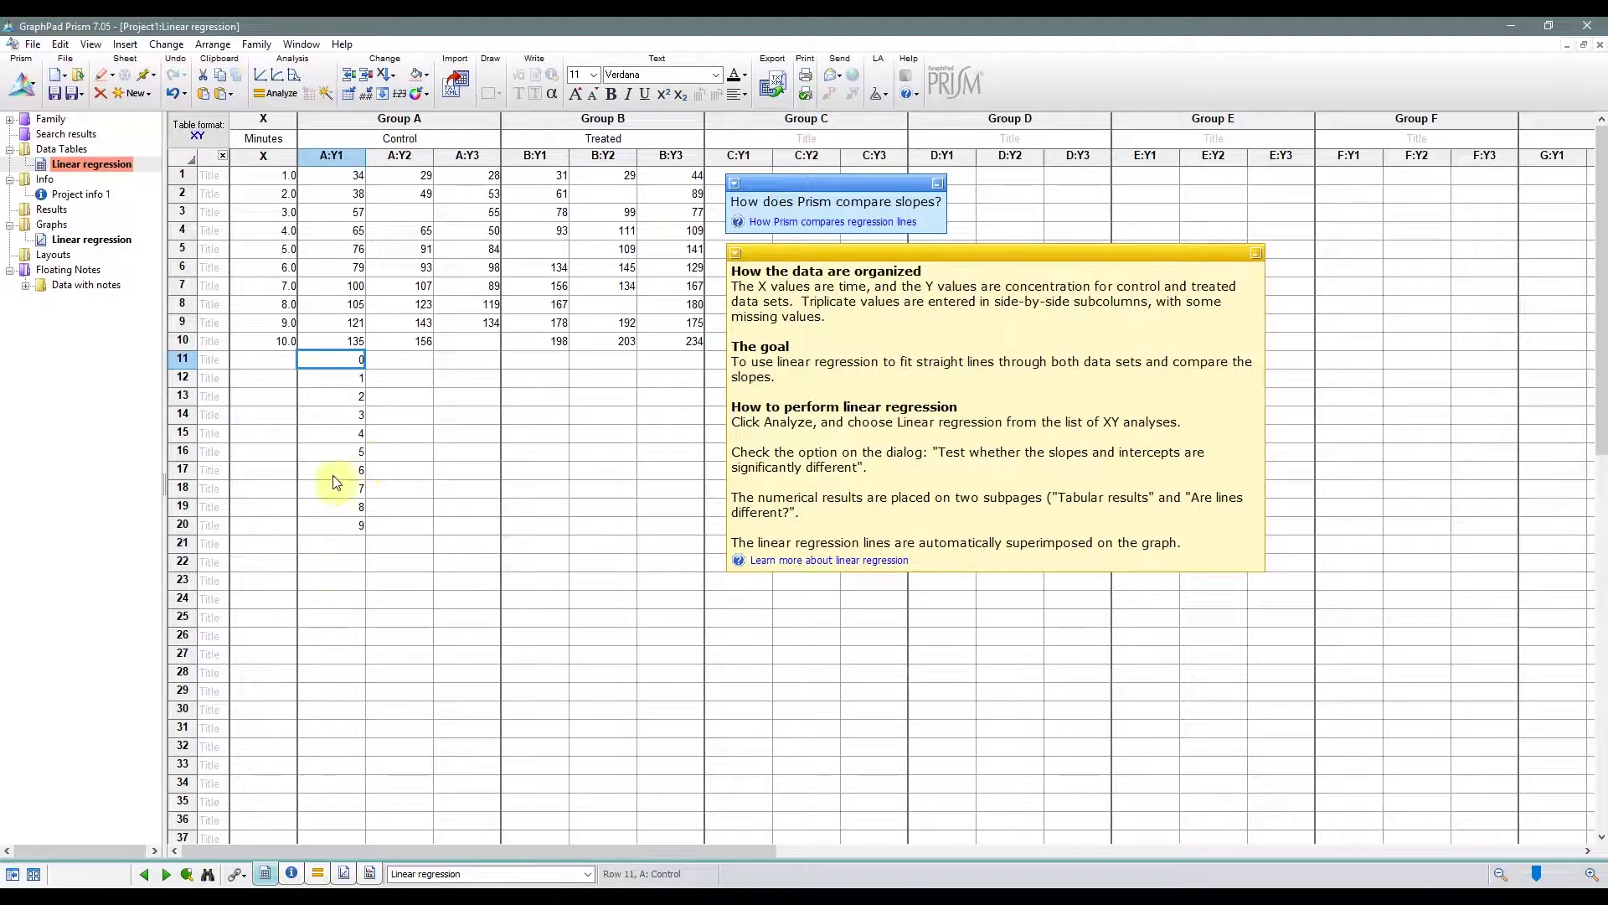
left_click_drag(327, 524, 355, 375)
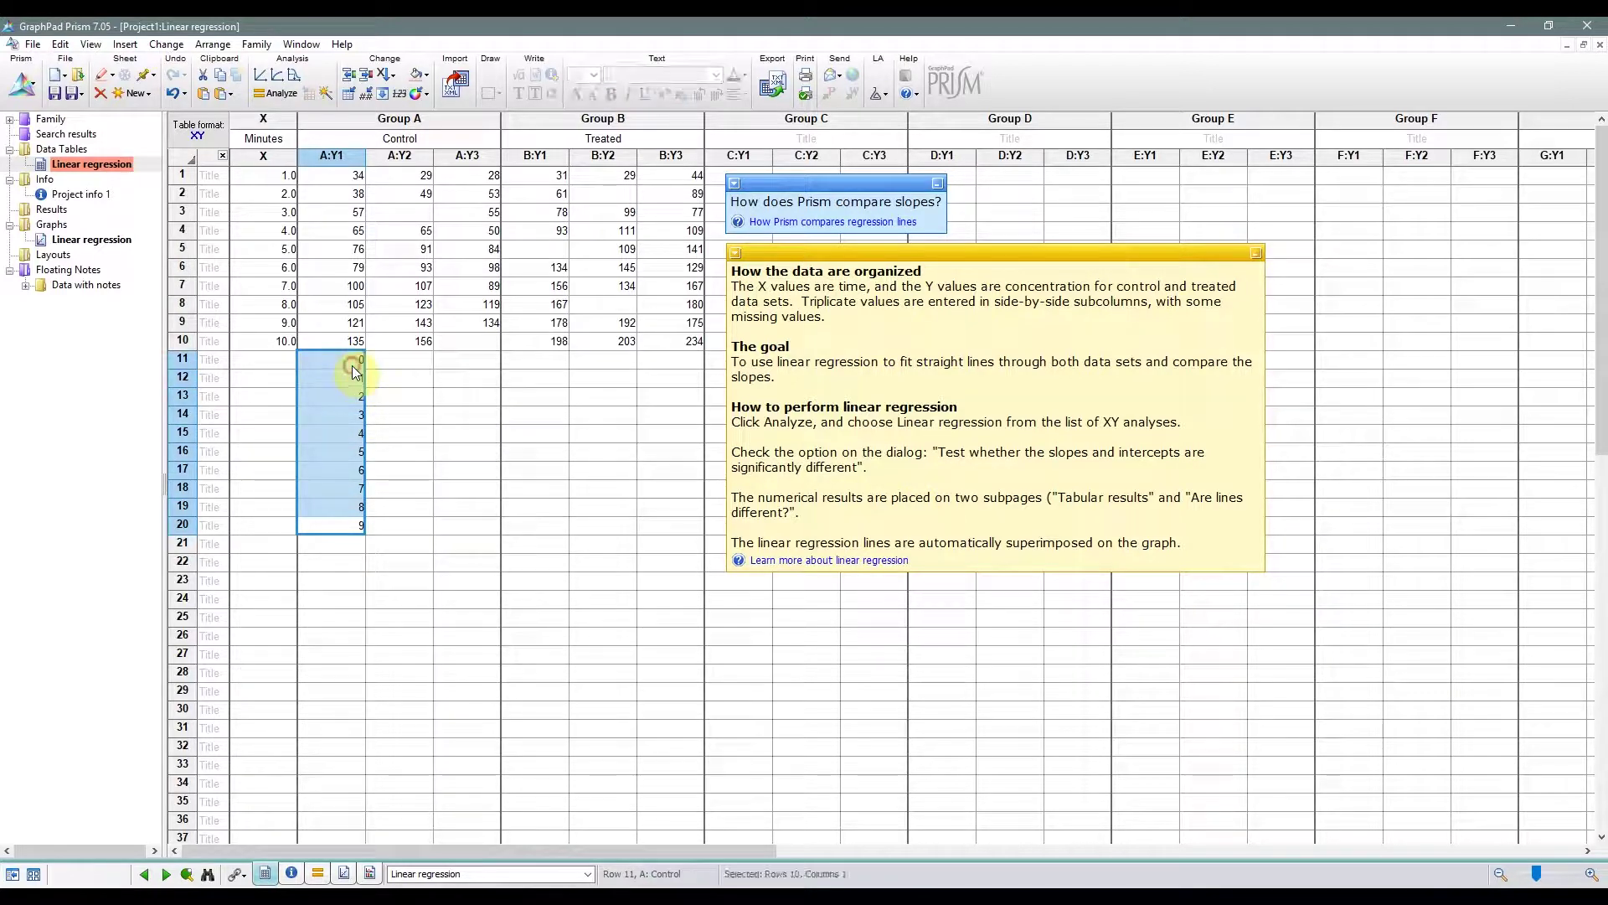
key("Delete")
left_click(416, 77)
left_click(388, 550)
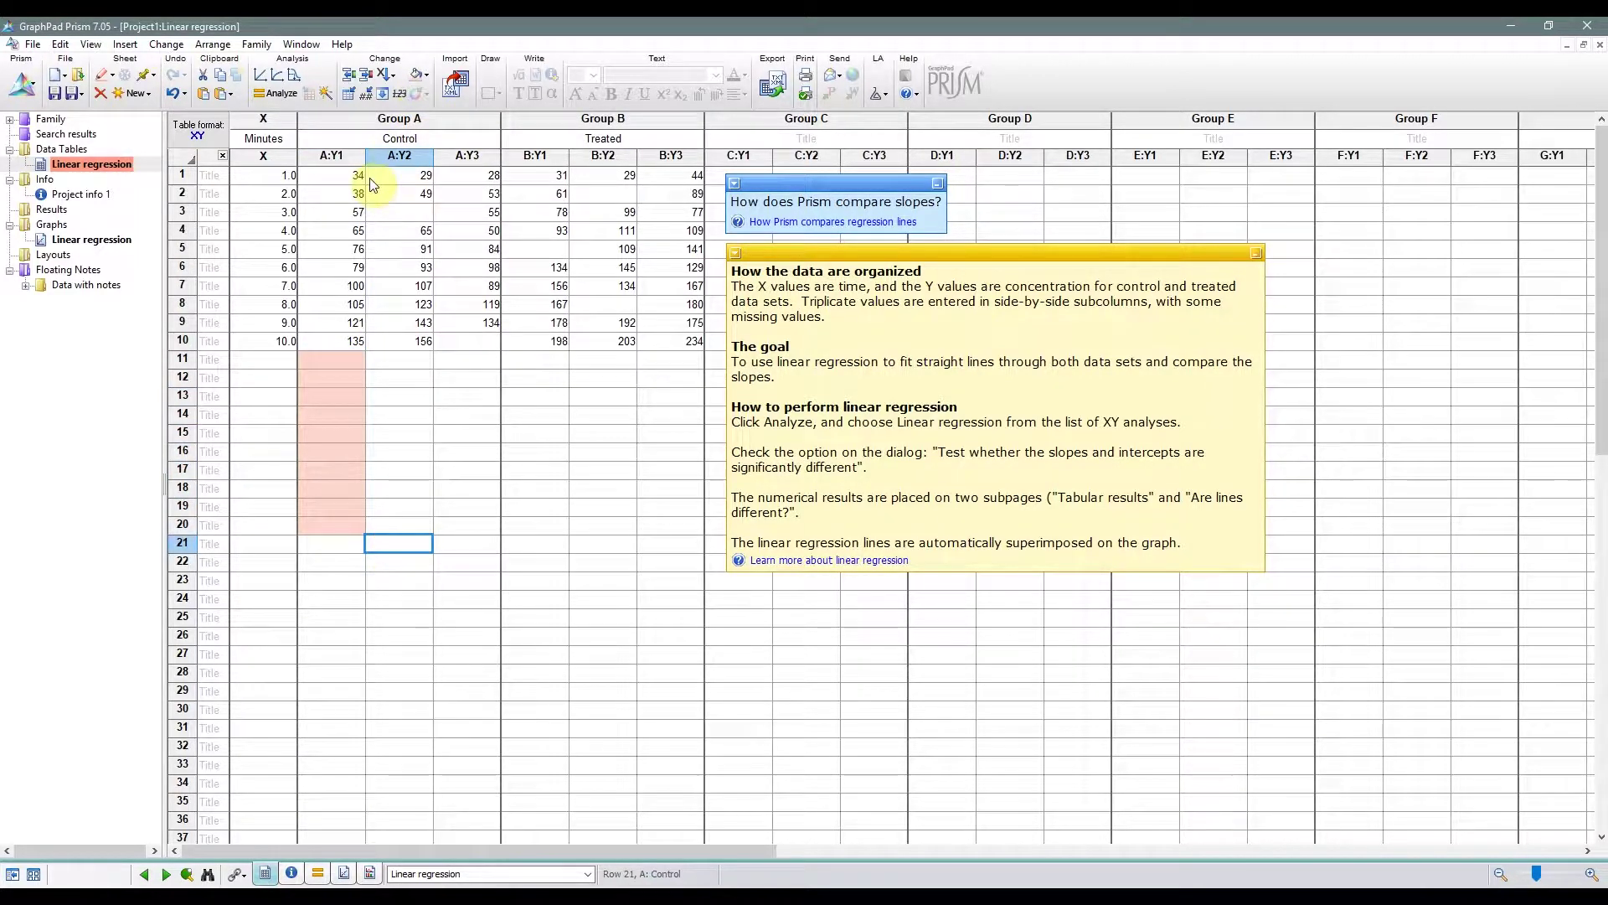
Shade the Control column title pink and the Treated column title blue.
left_click(396, 140)
left_click(417, 74)
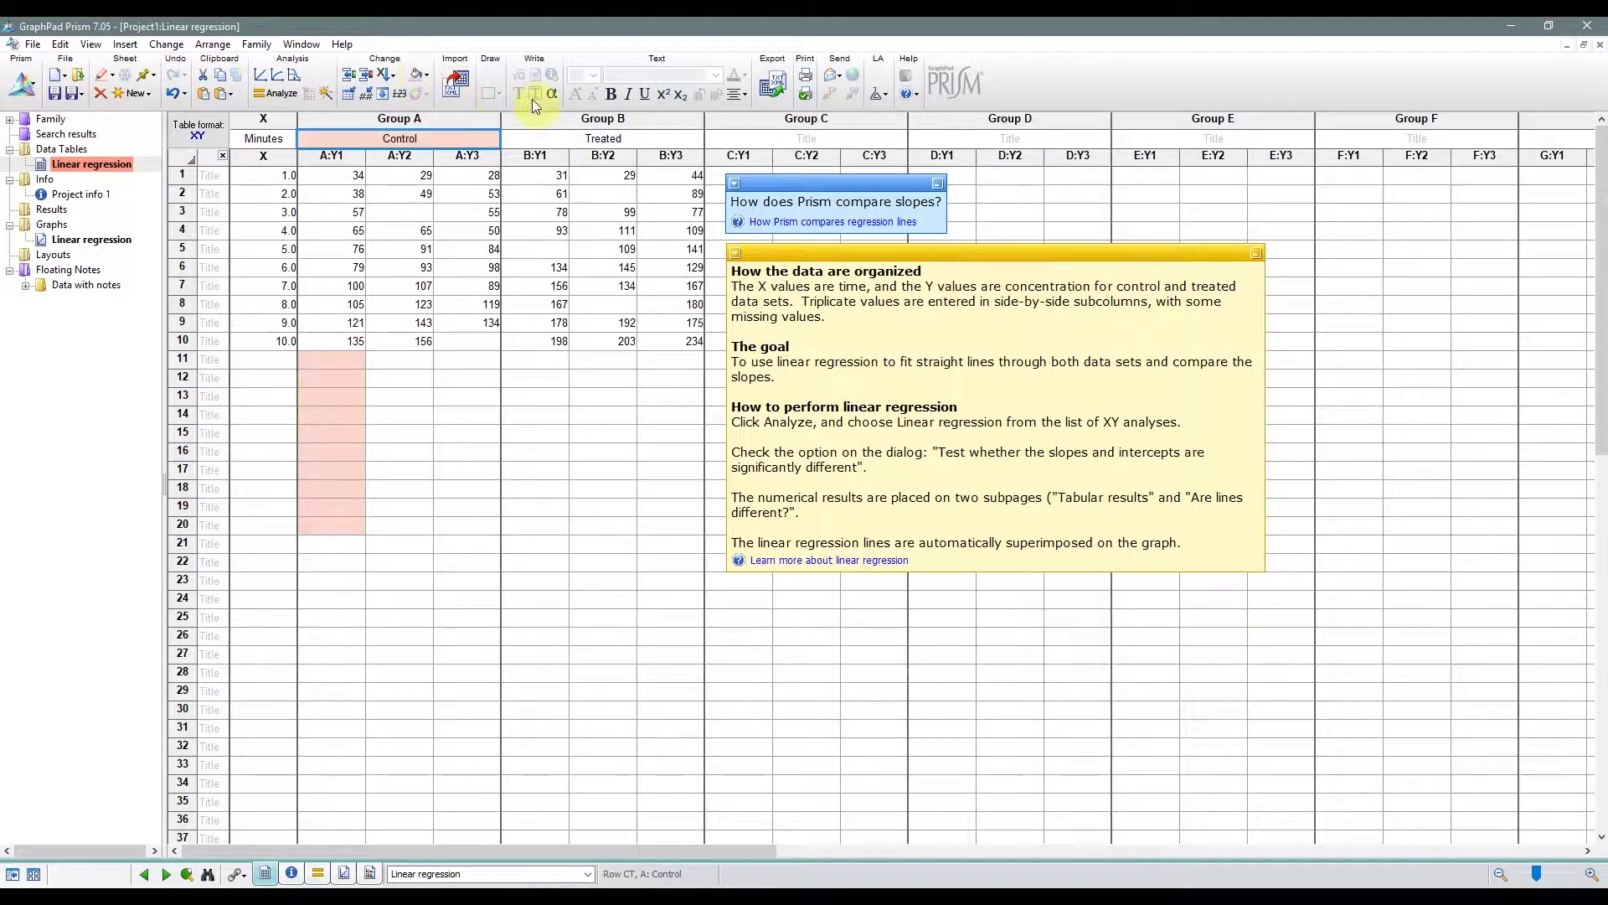
left_click(539, 134)
left_click(426, 74)
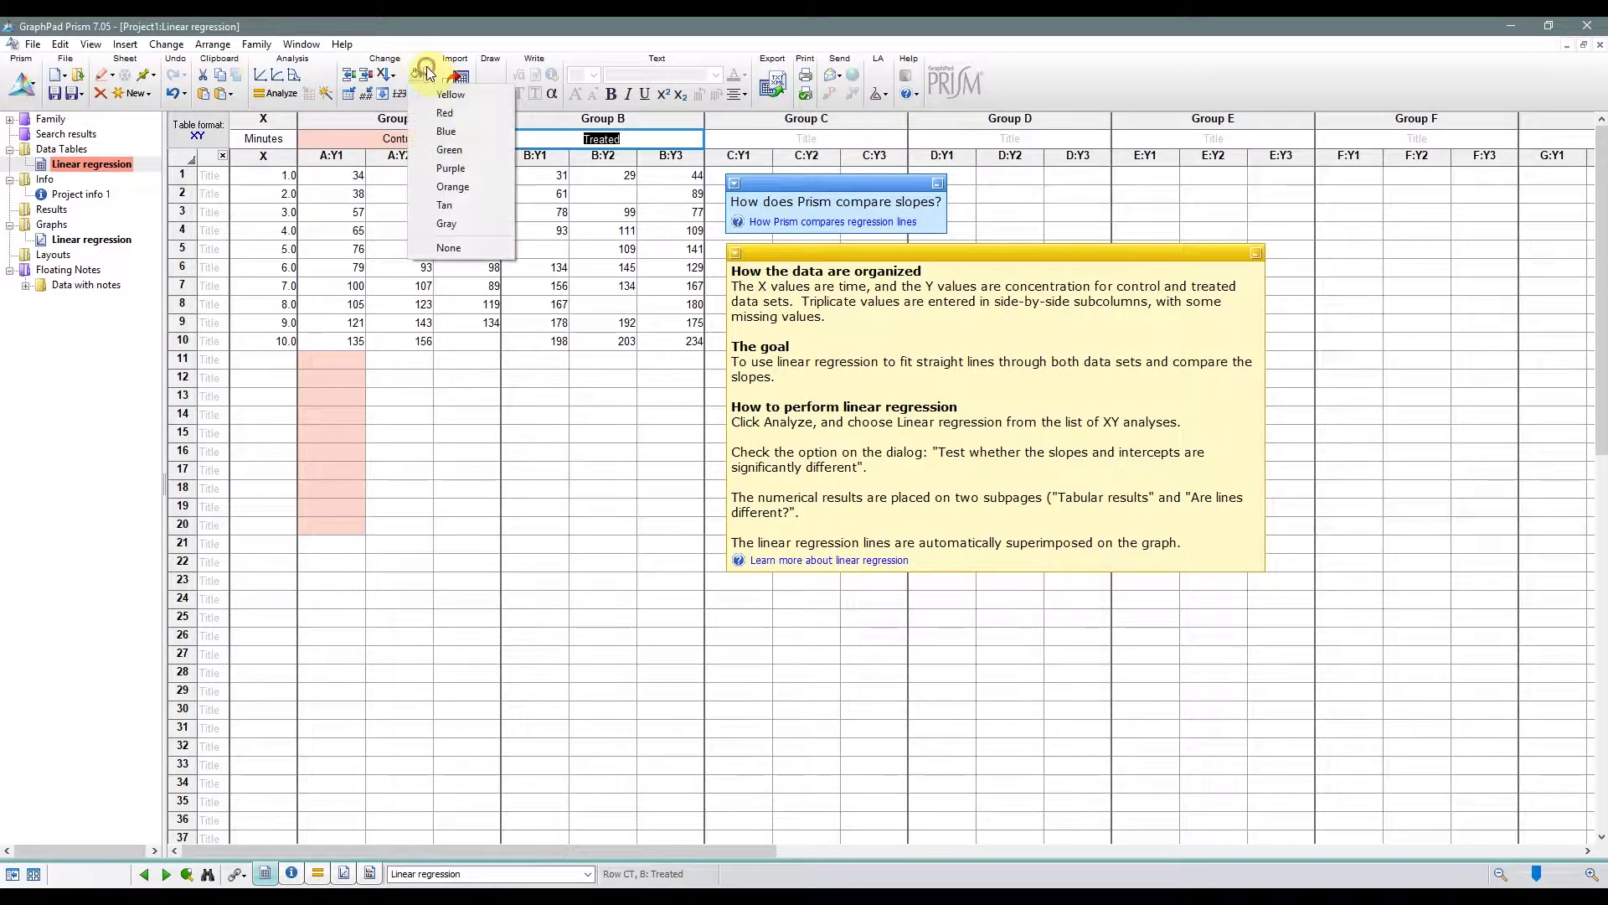
left_click(450, 122)
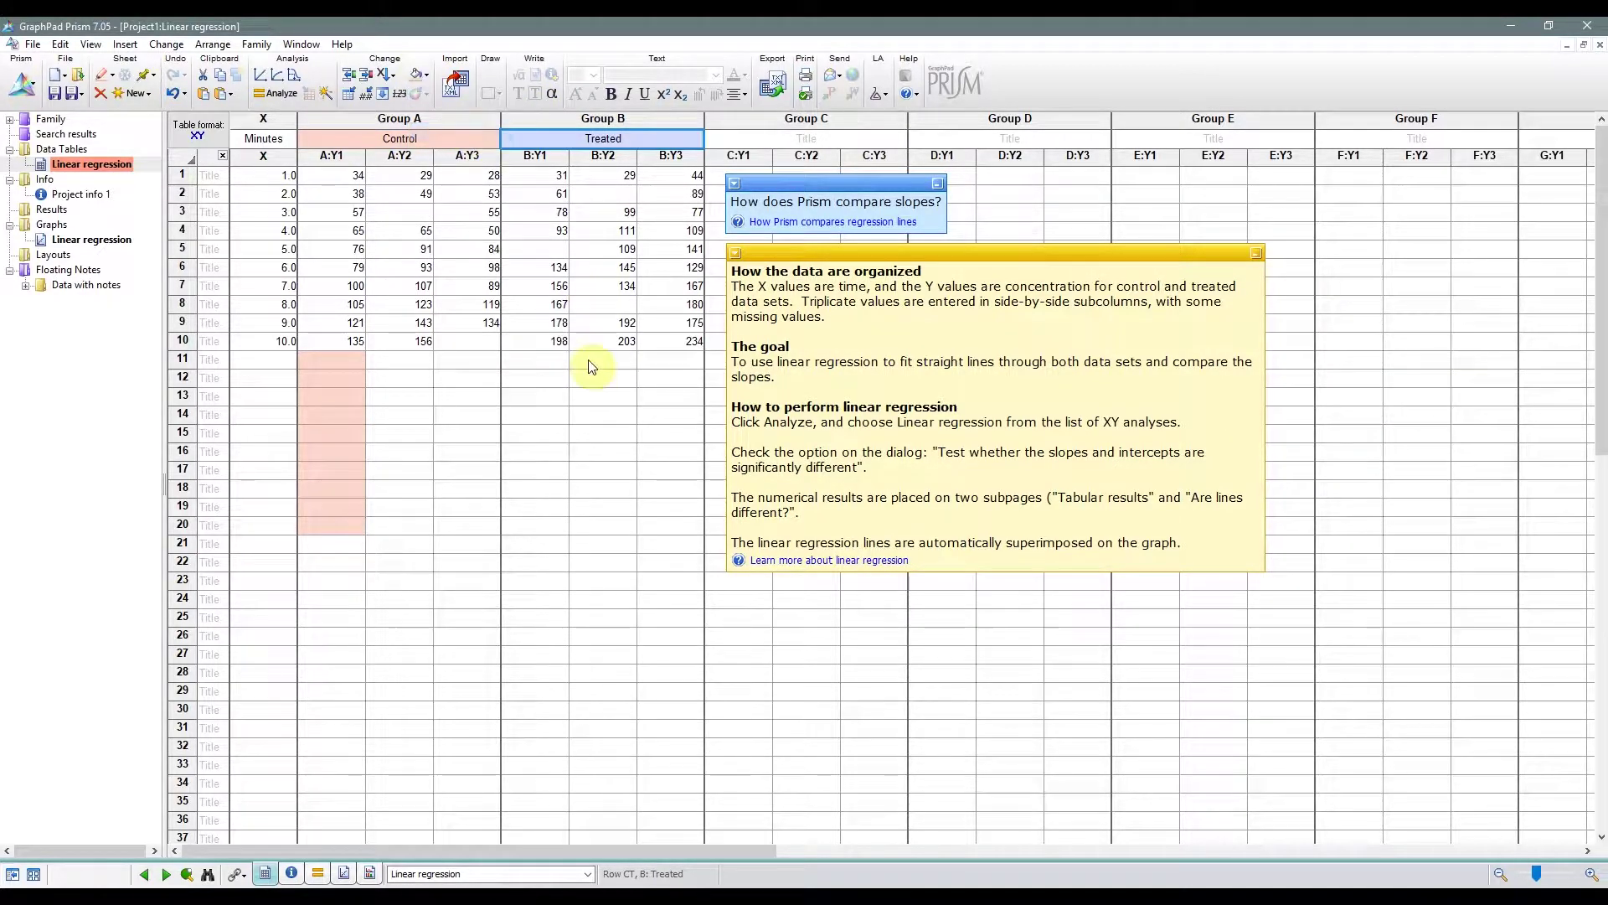
left_click(598, 402)
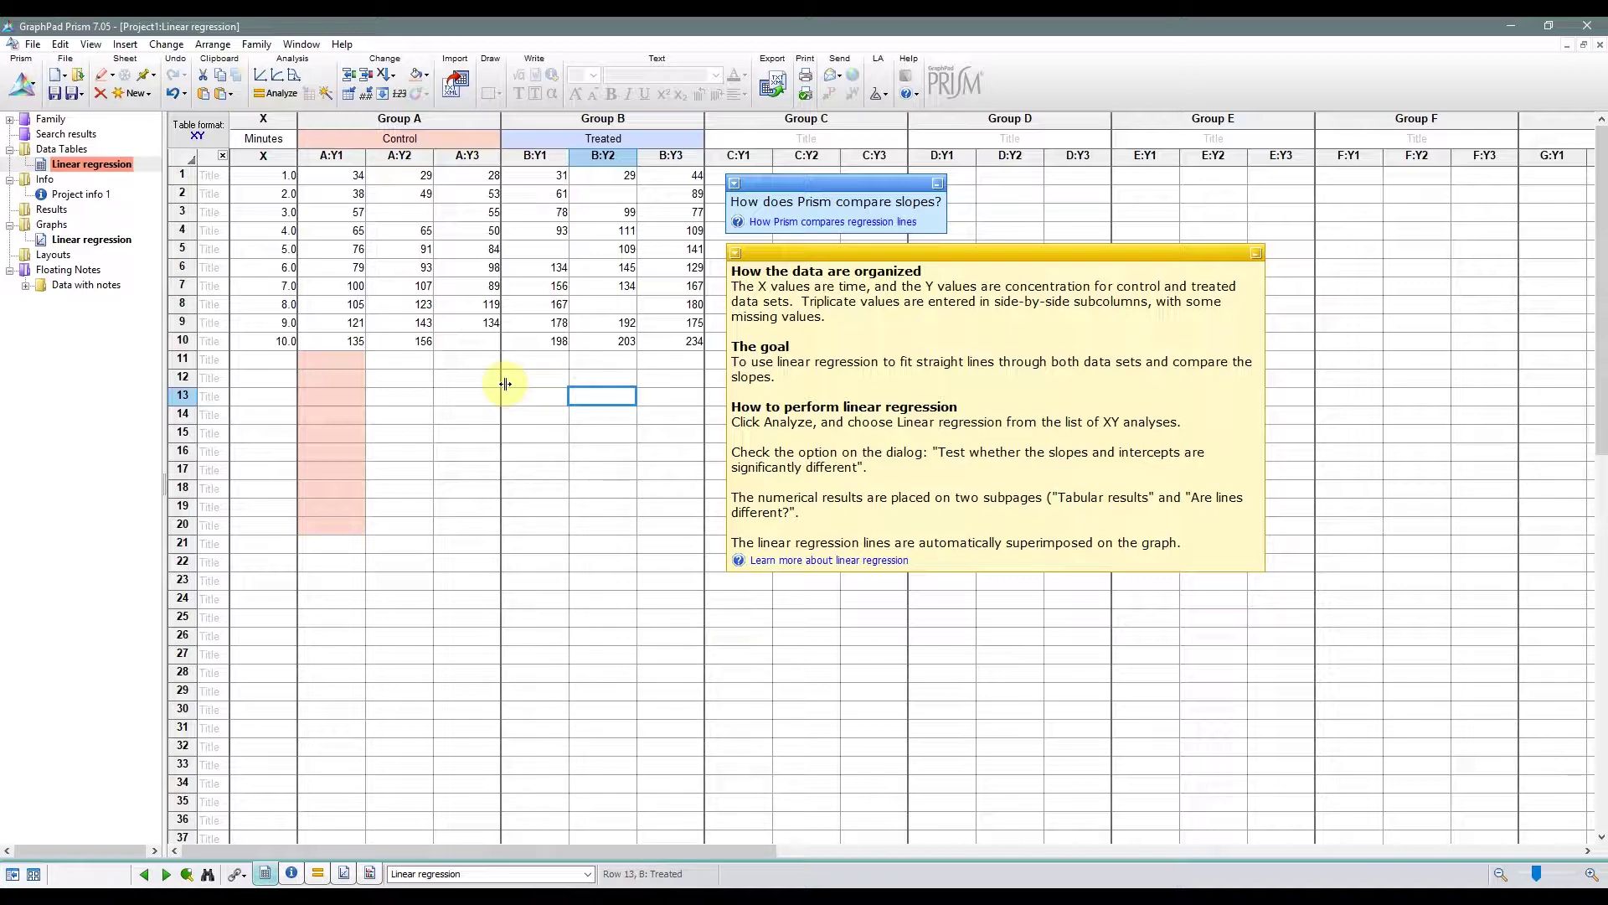
In Project info, set Notebook ID to Book 3 and Experiment ID to Exp #3, then reopen the data.
left_click(42, 192)
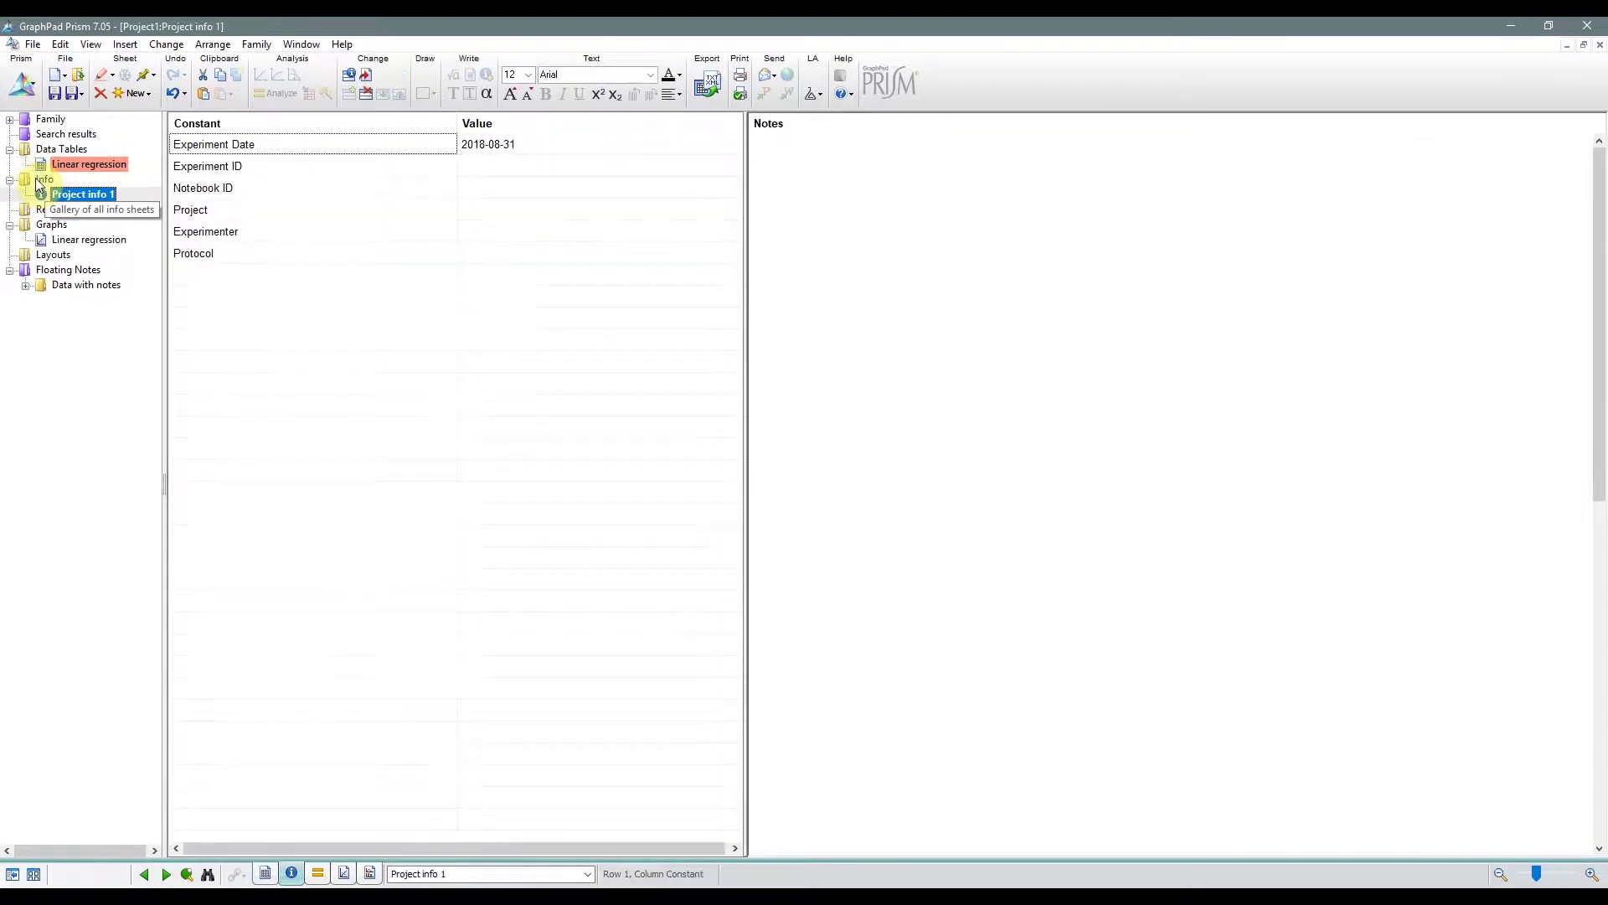
left_click(467, 190)
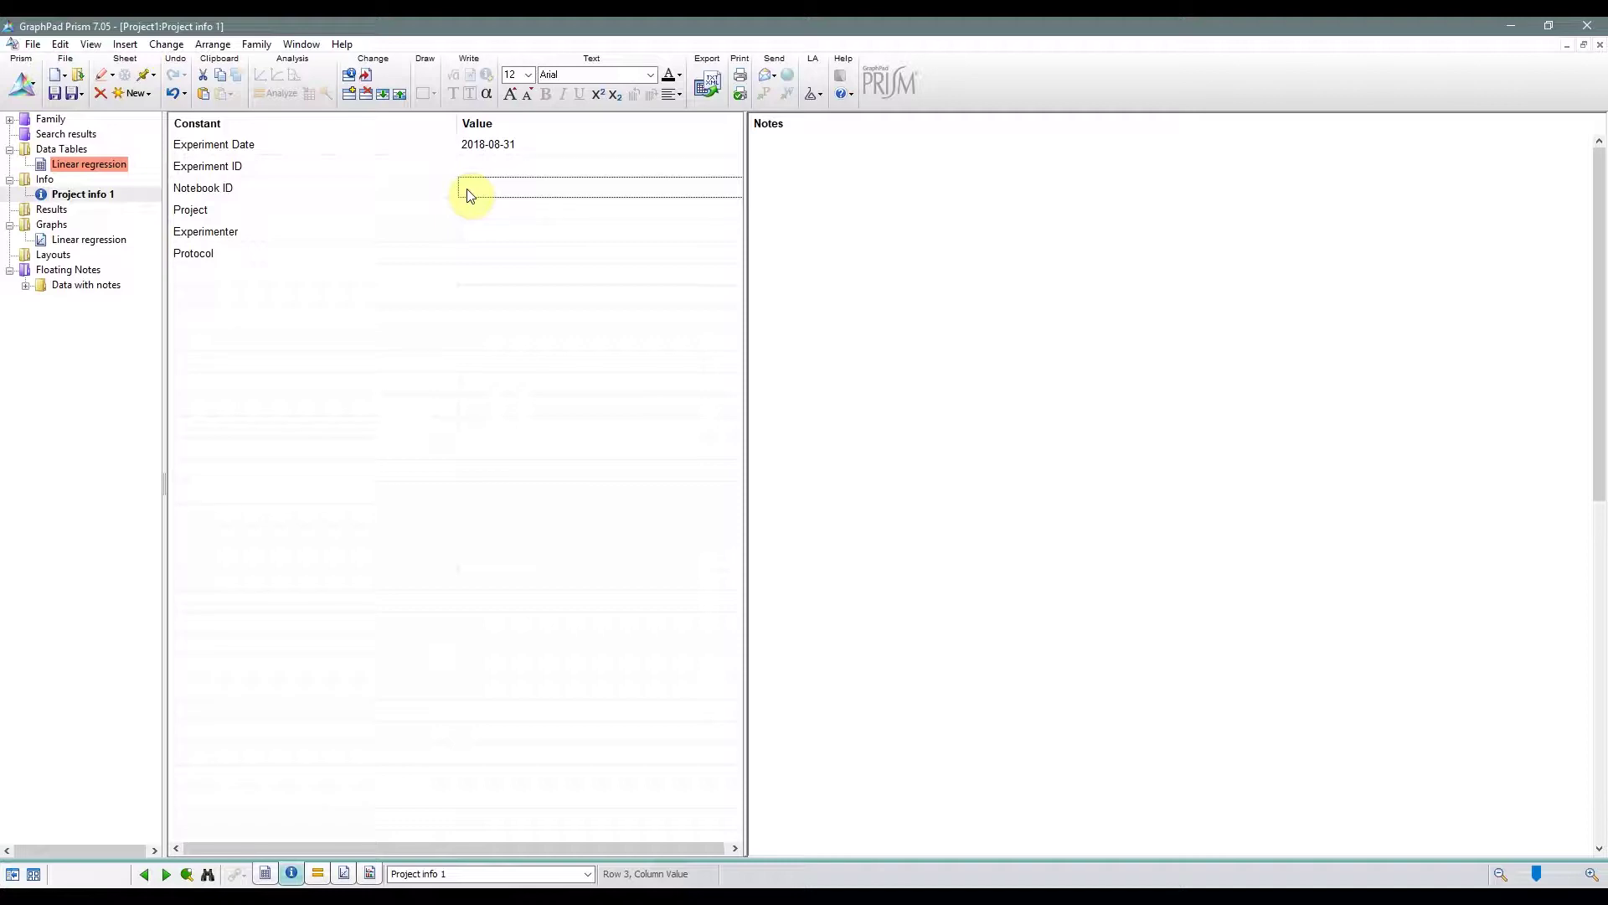
type("Bo")
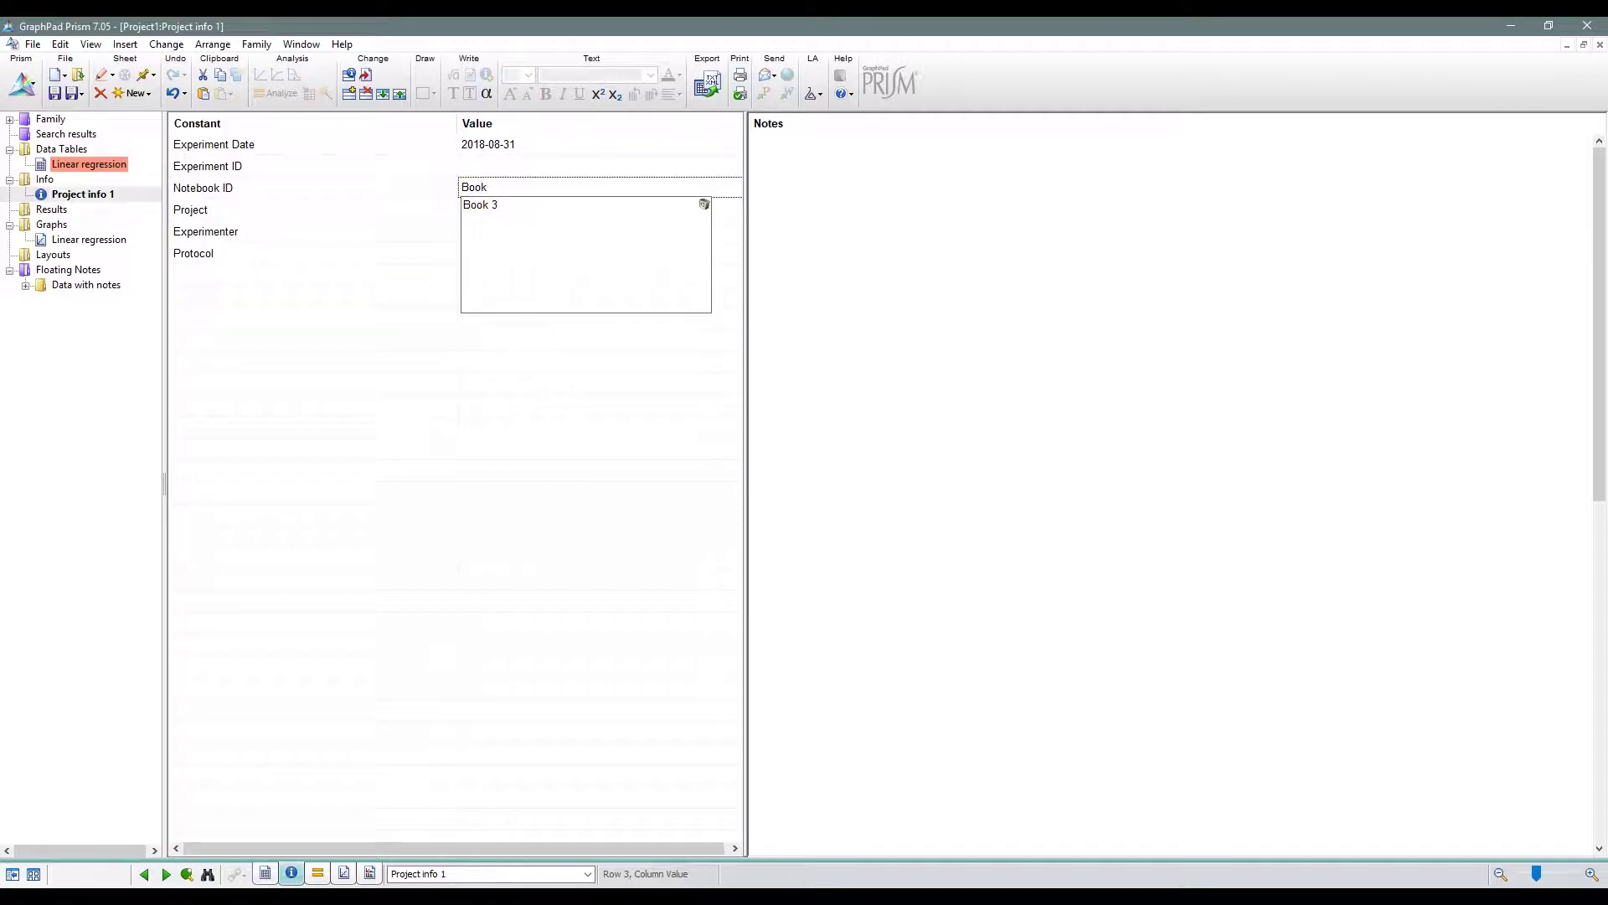
type("ok")
key("Down")
key("Return")
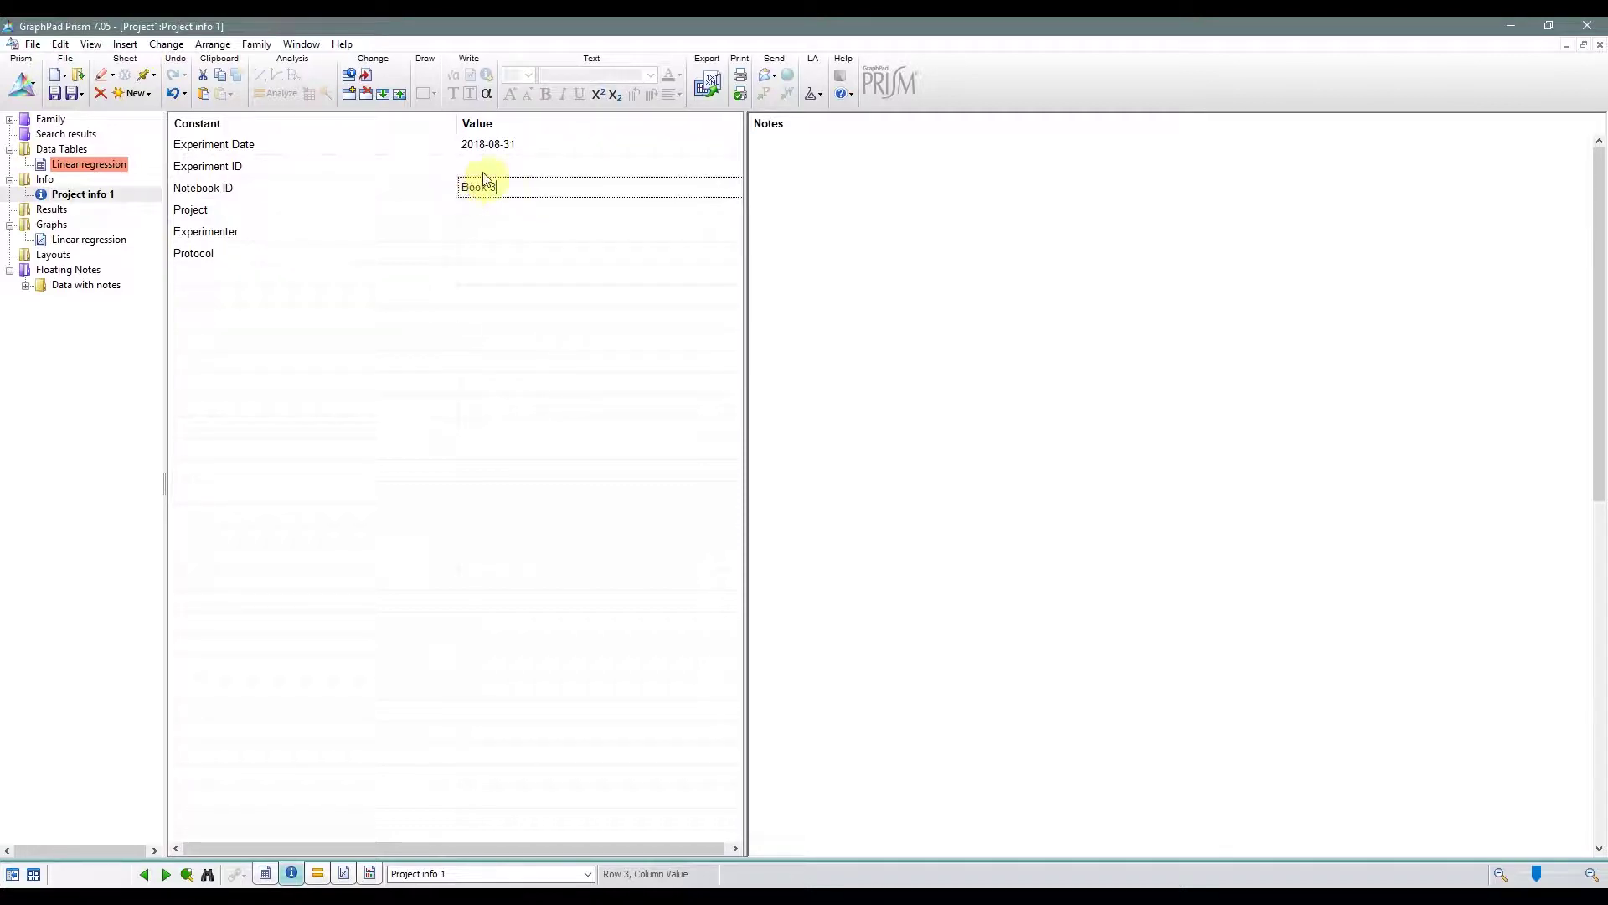
left_click(482, 171)
type("Ex")
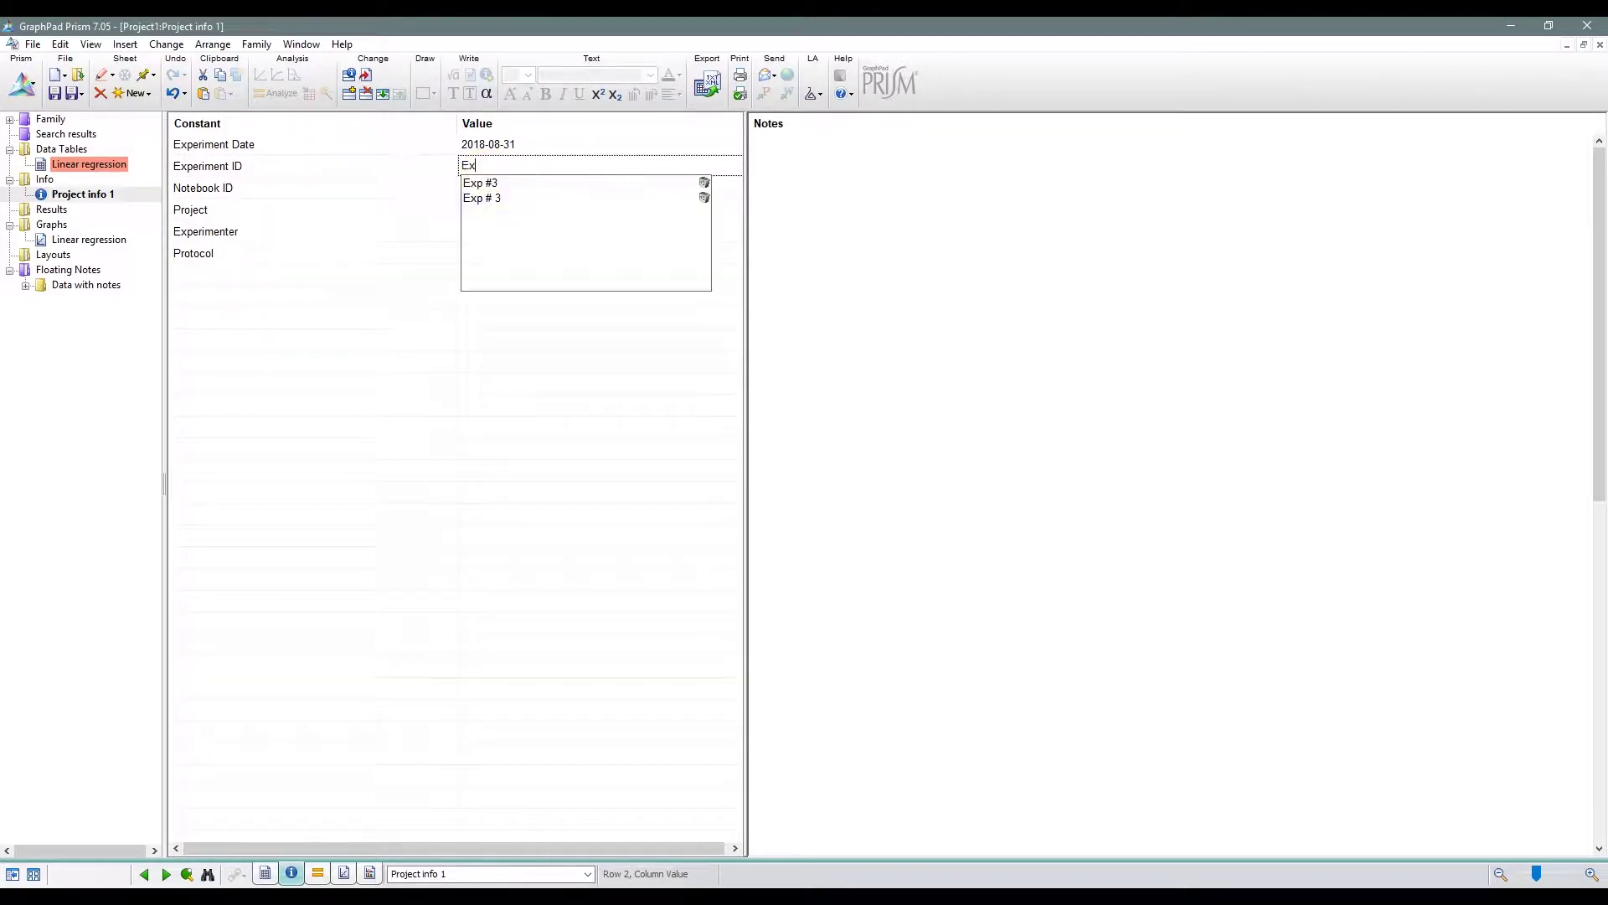
key("Down")
key("Return")
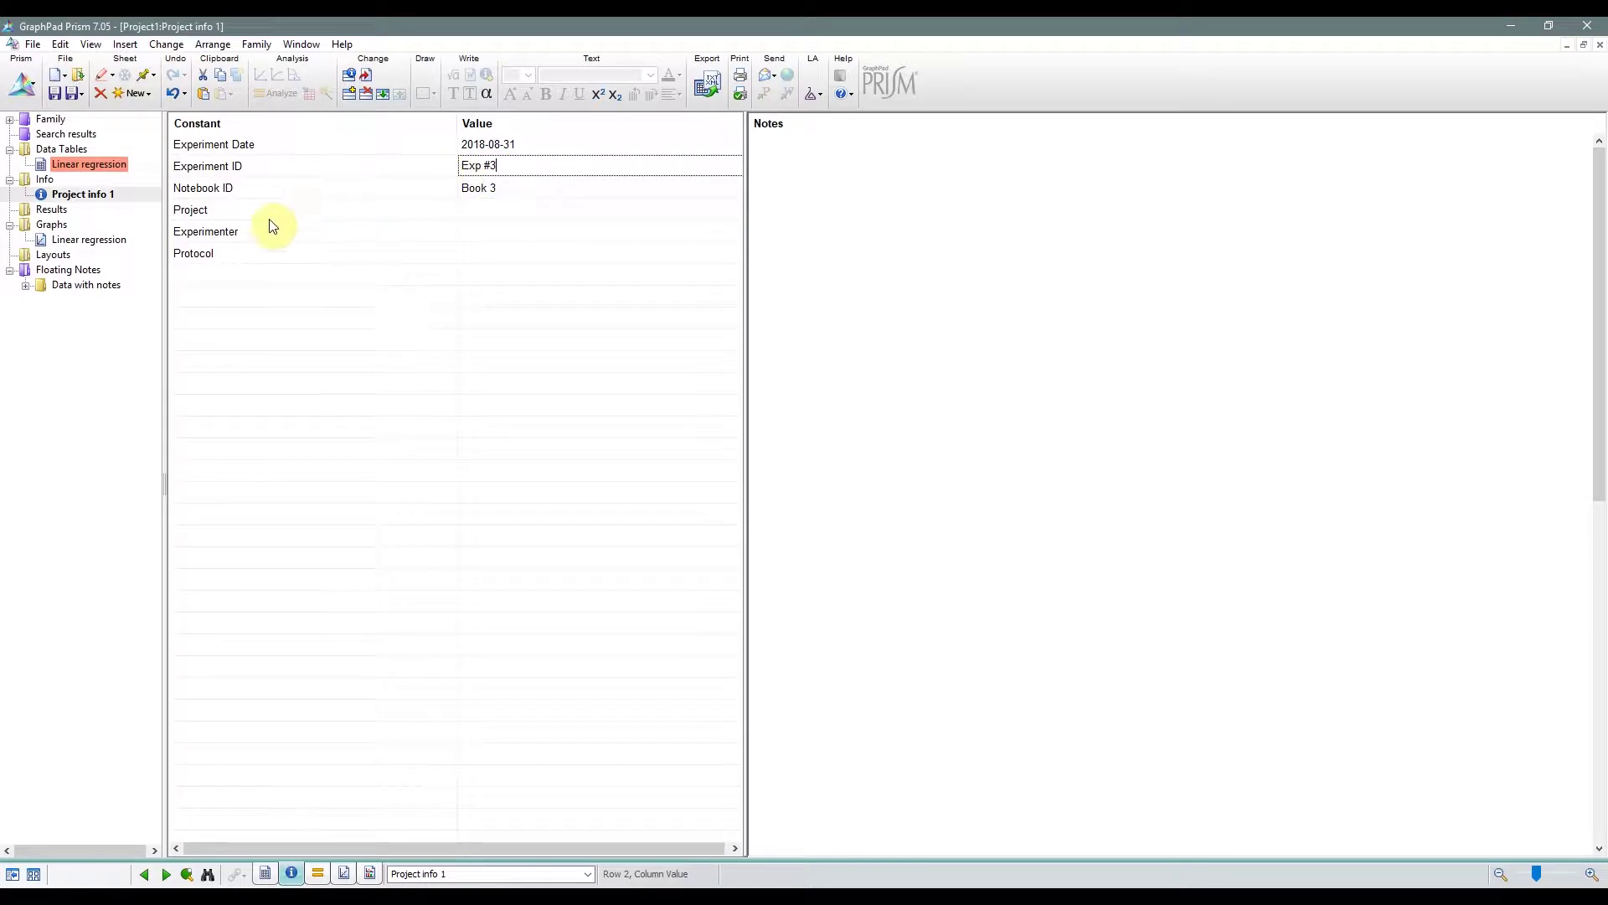
left_click(97, 167)
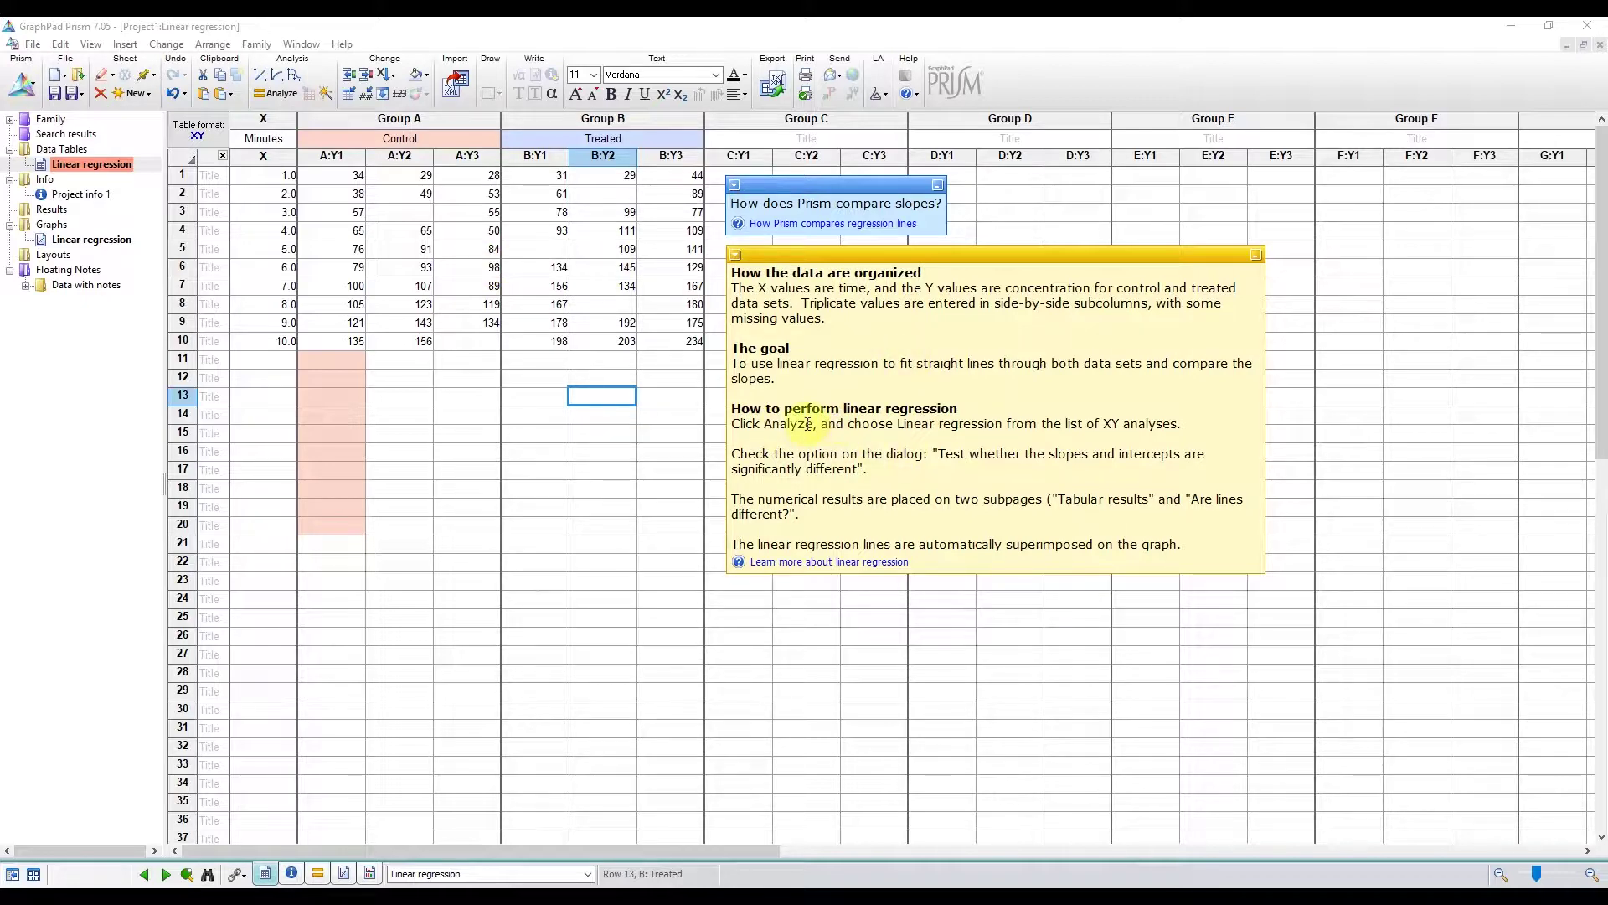
Run a linear regression on Control and Treated, testing whether slopes and intercepts differ.
left_click(279, 93)
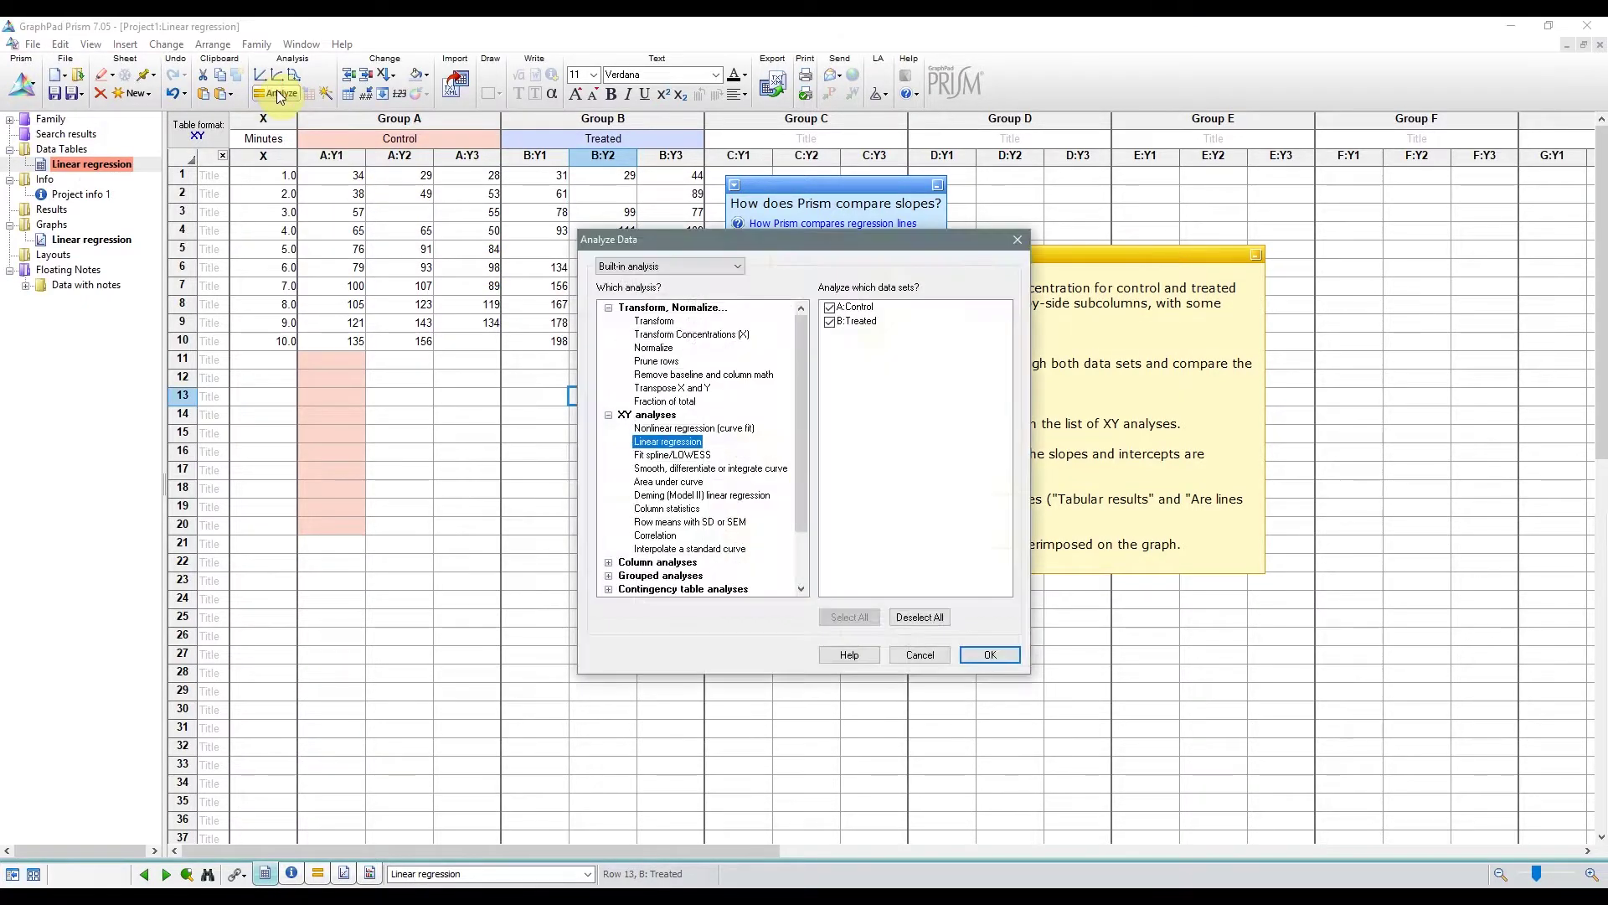
left_click(1019, 242)
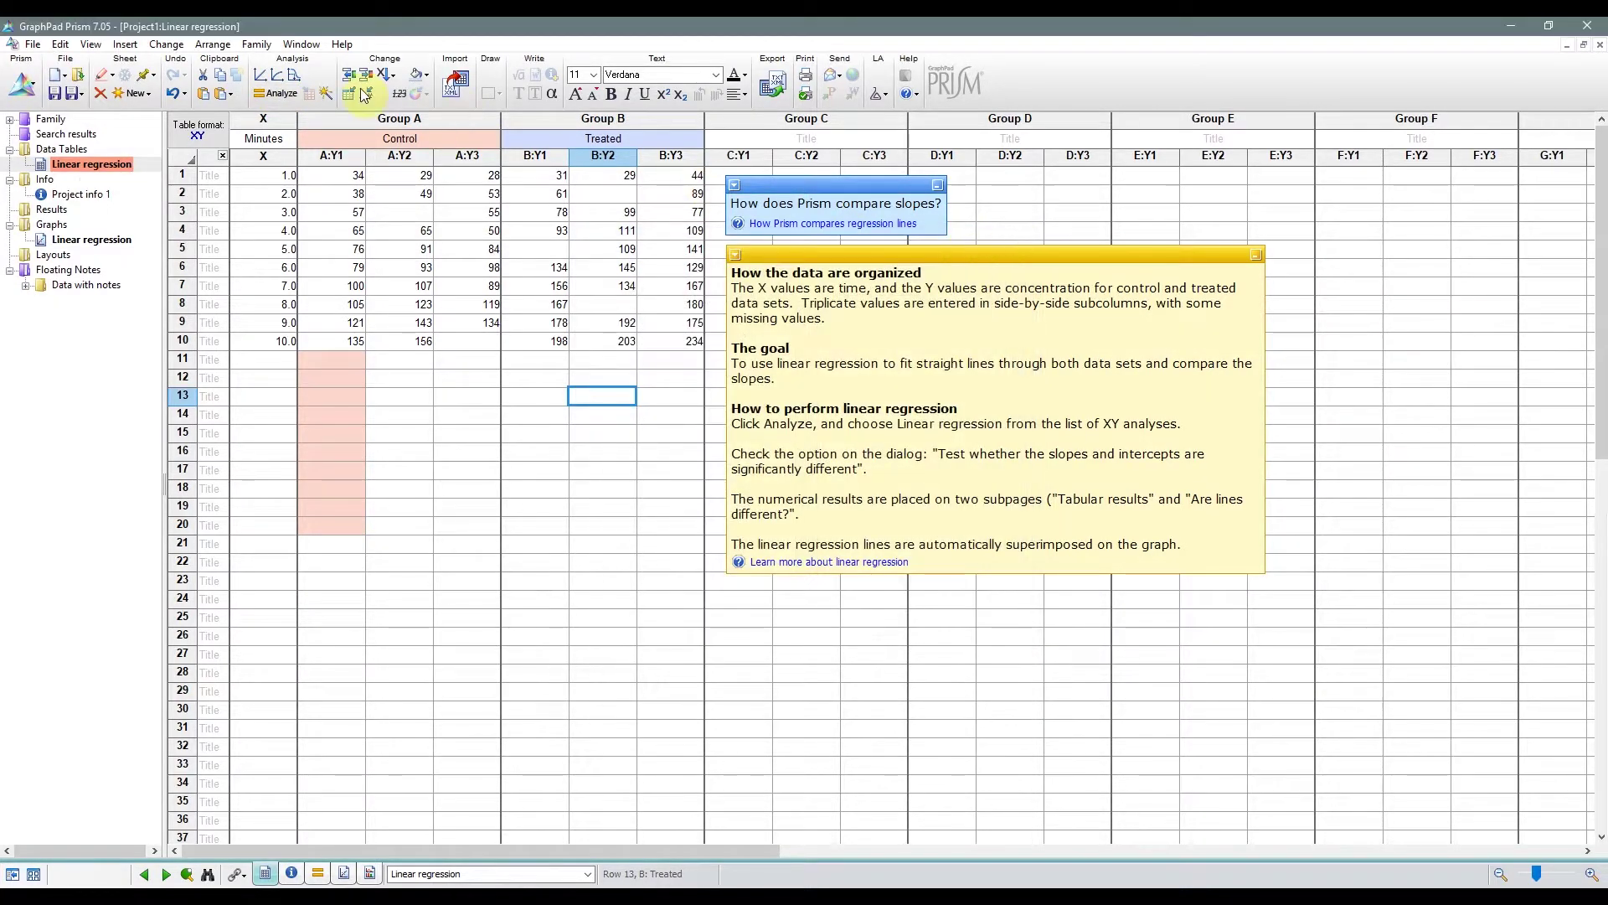
left_click(264, 74)
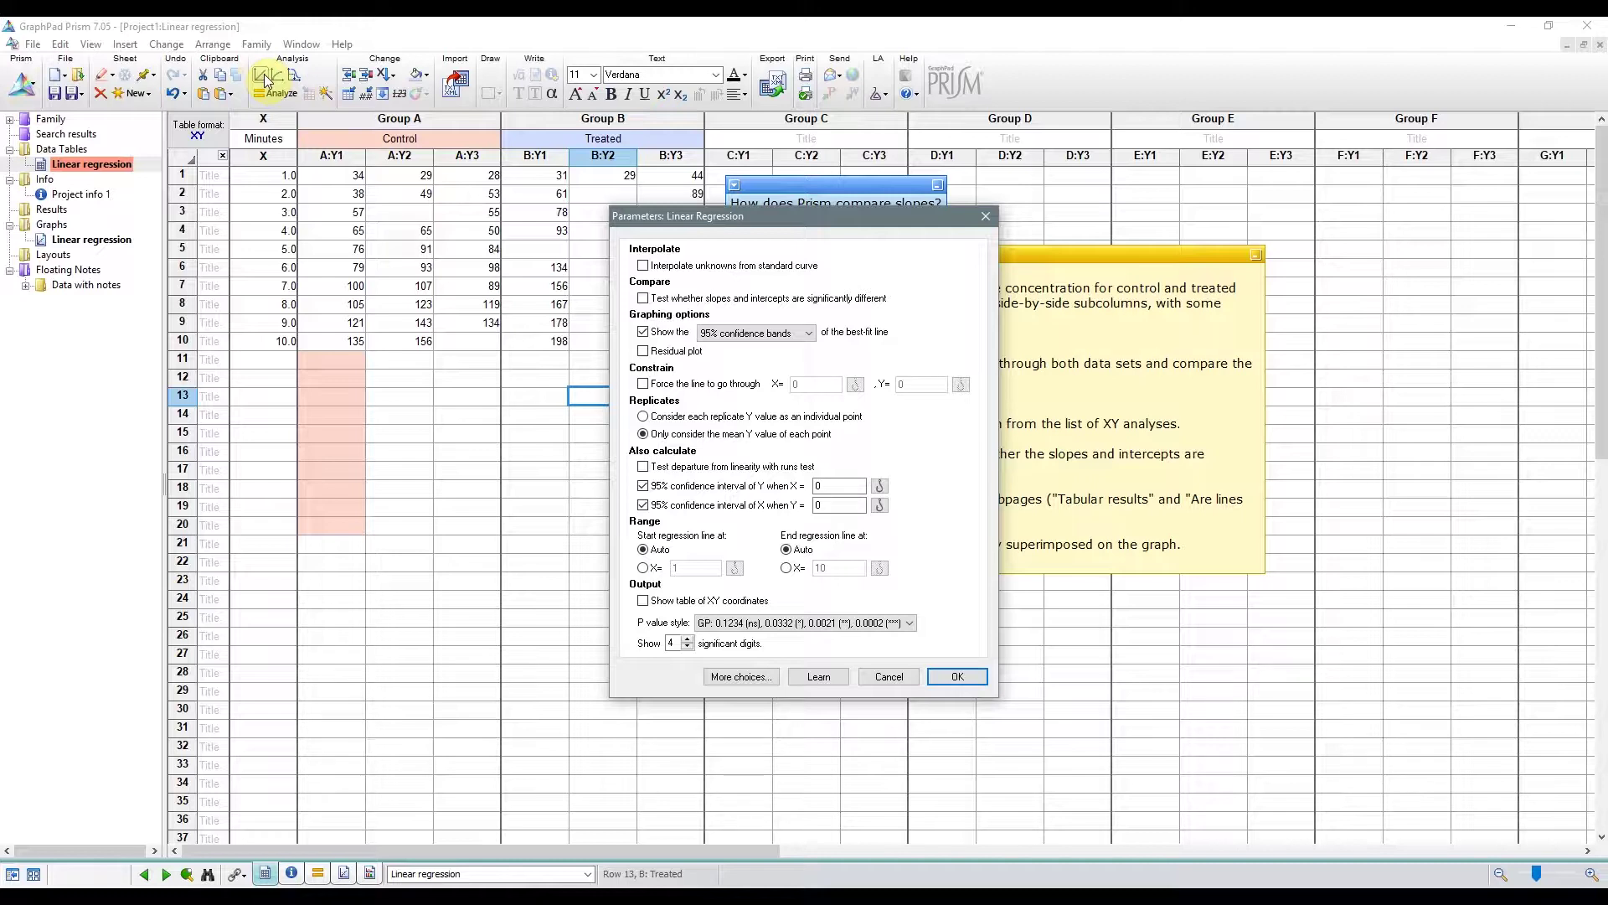
left_click(650, 304)
left_click_drag(802, 213, 501, 200)
left_click(657, 668)
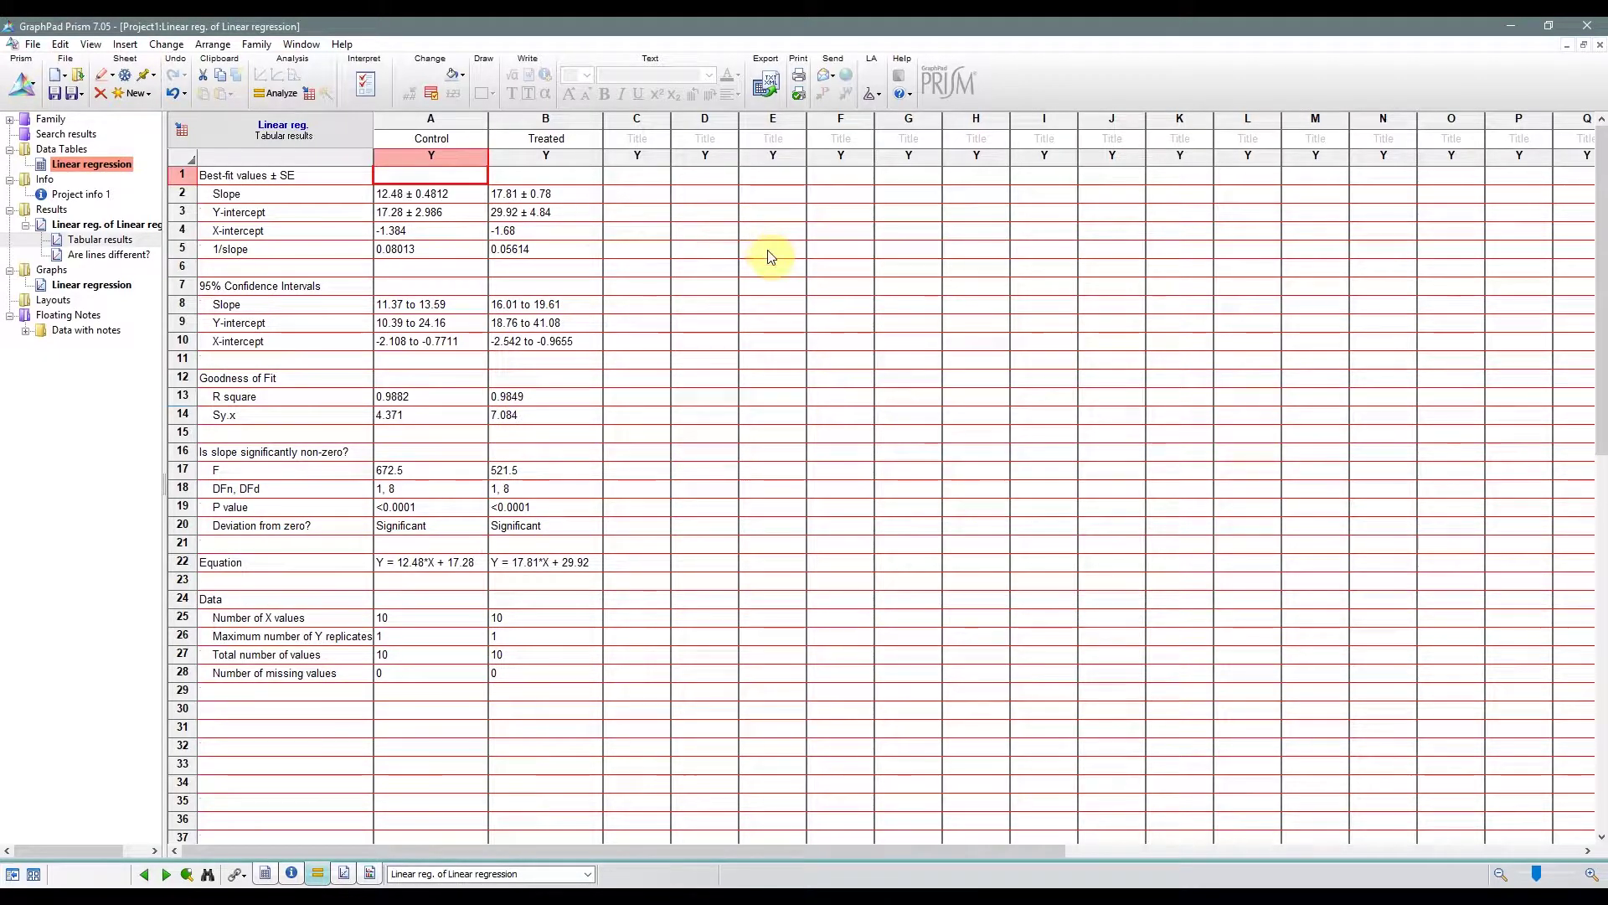
Transform the Linear regression data using the user-defined X function Try (X=X-2).
left_click(75, 166)
left_click(277, 93)
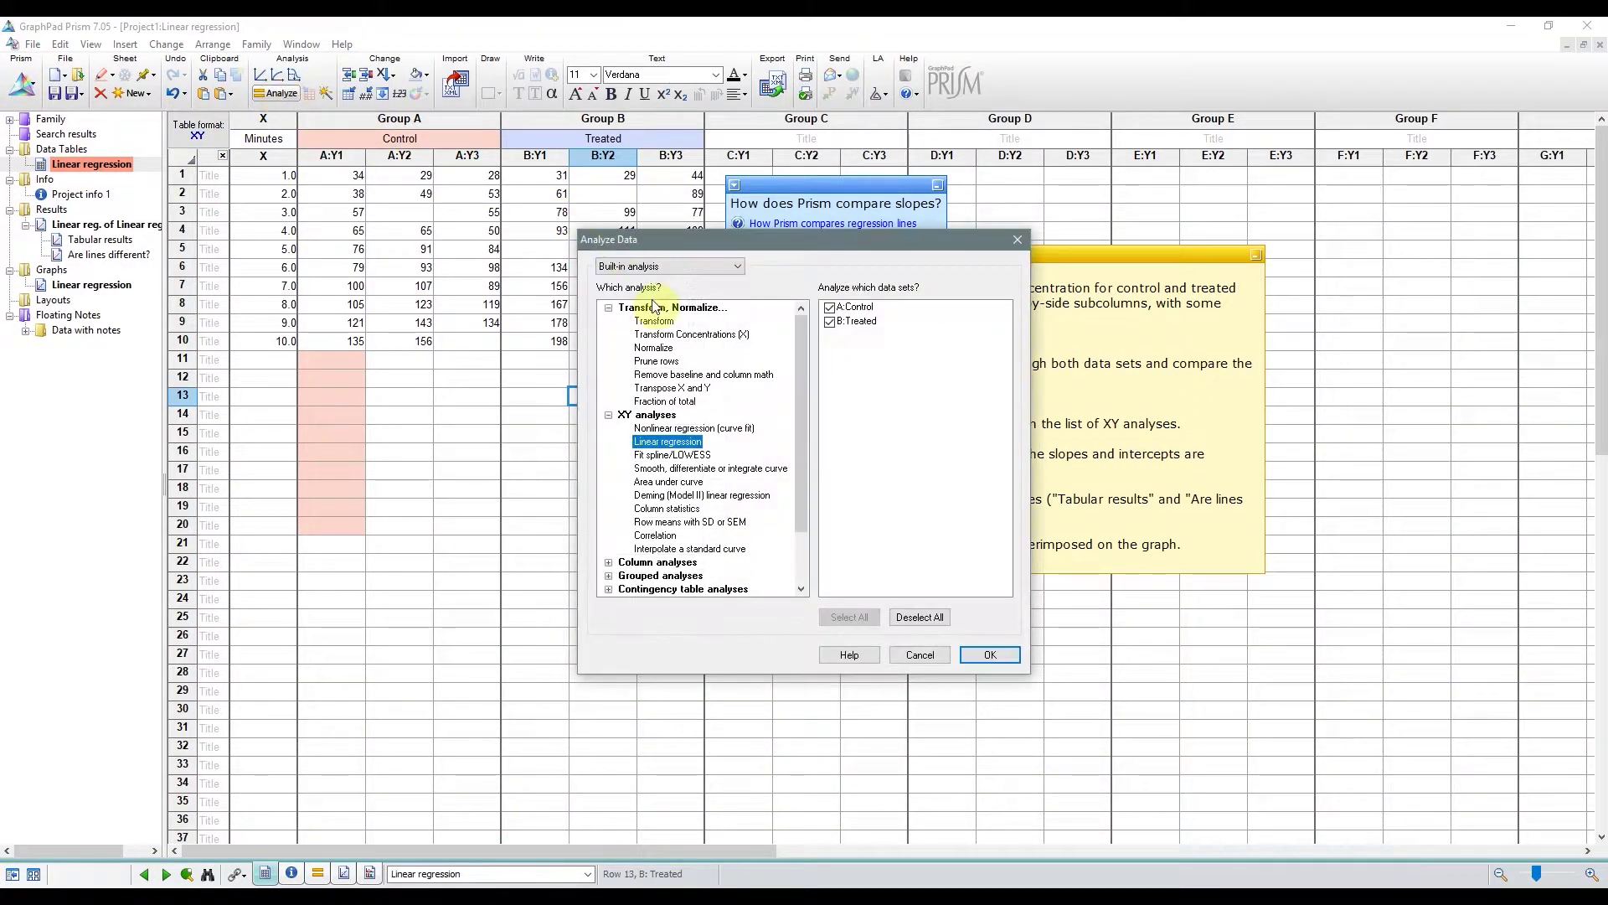
left_click(654, 321)
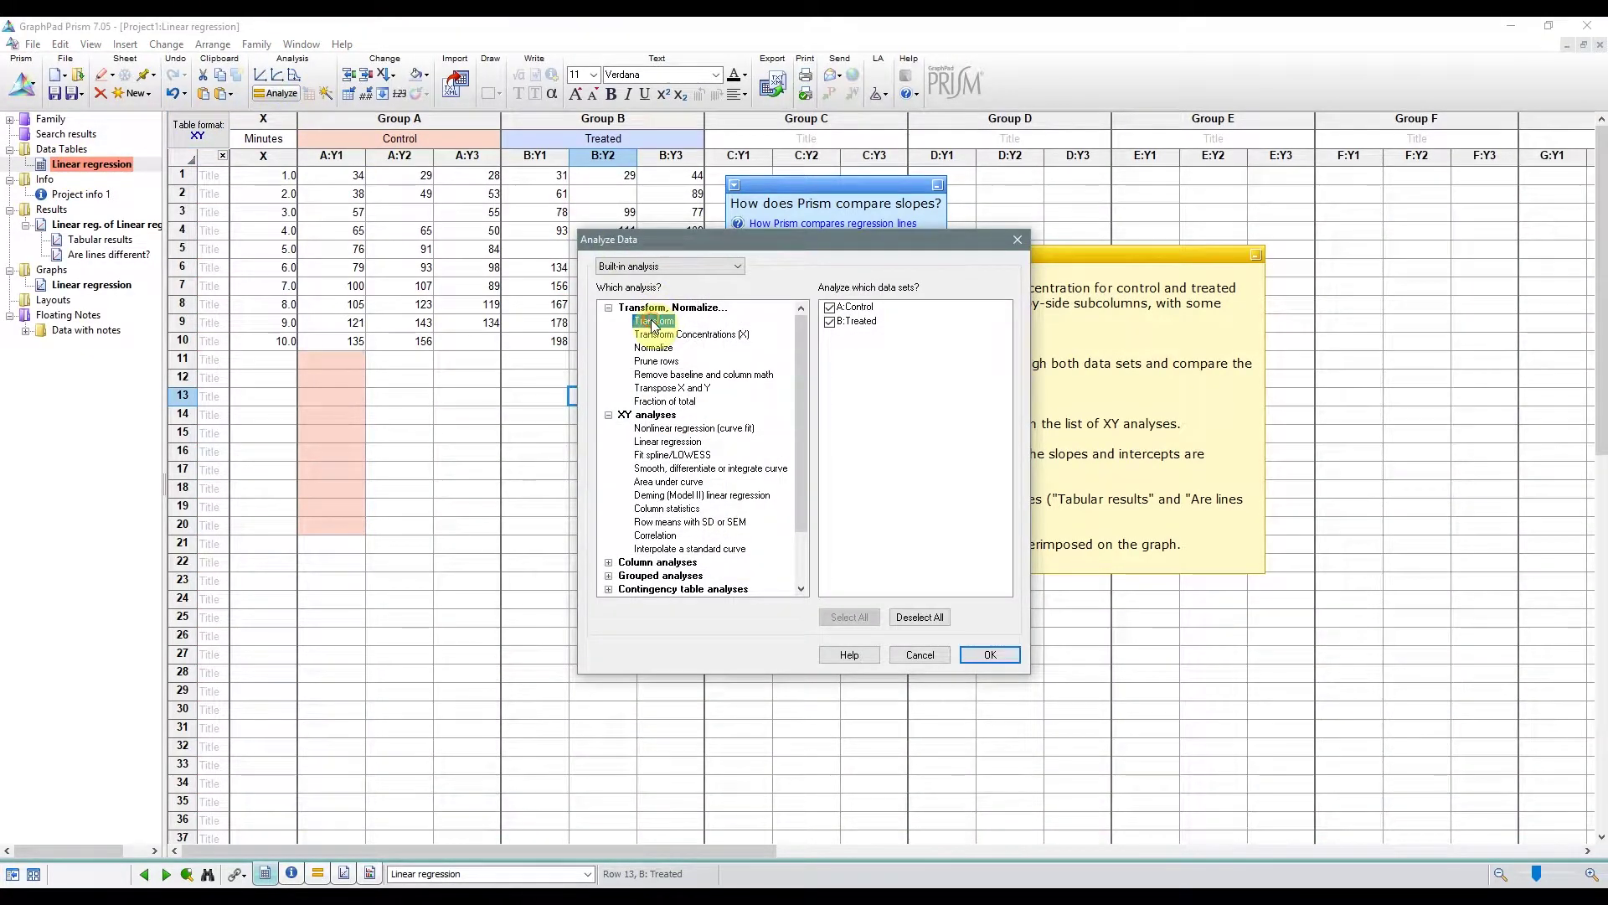
left_click(984, 649)
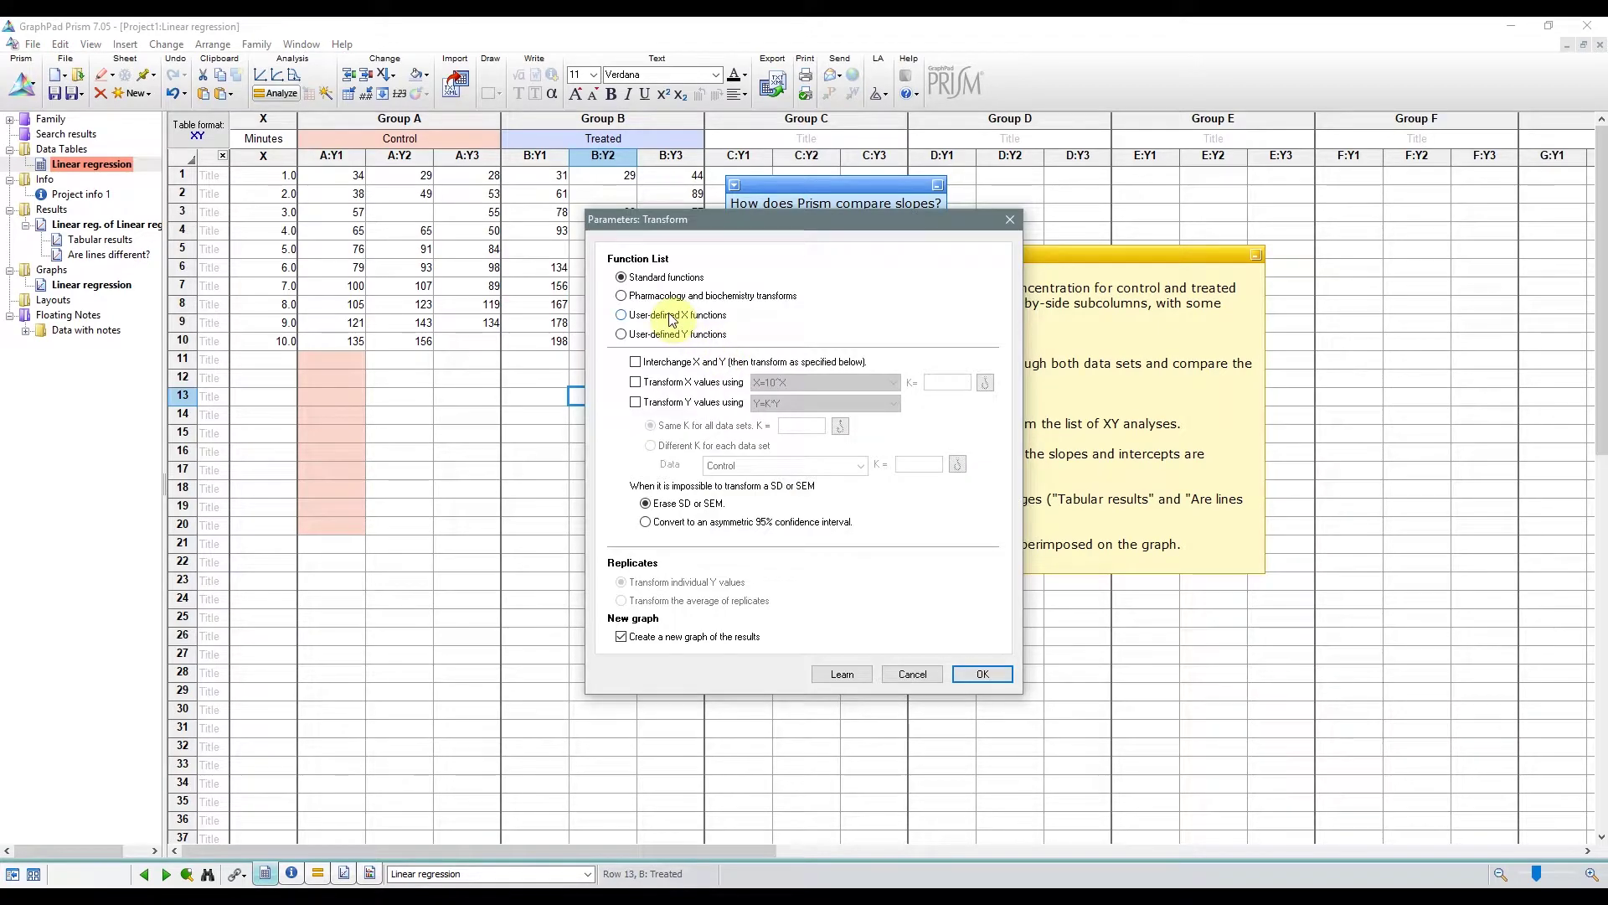
left_click(670, 315)
left_click(676, 400)
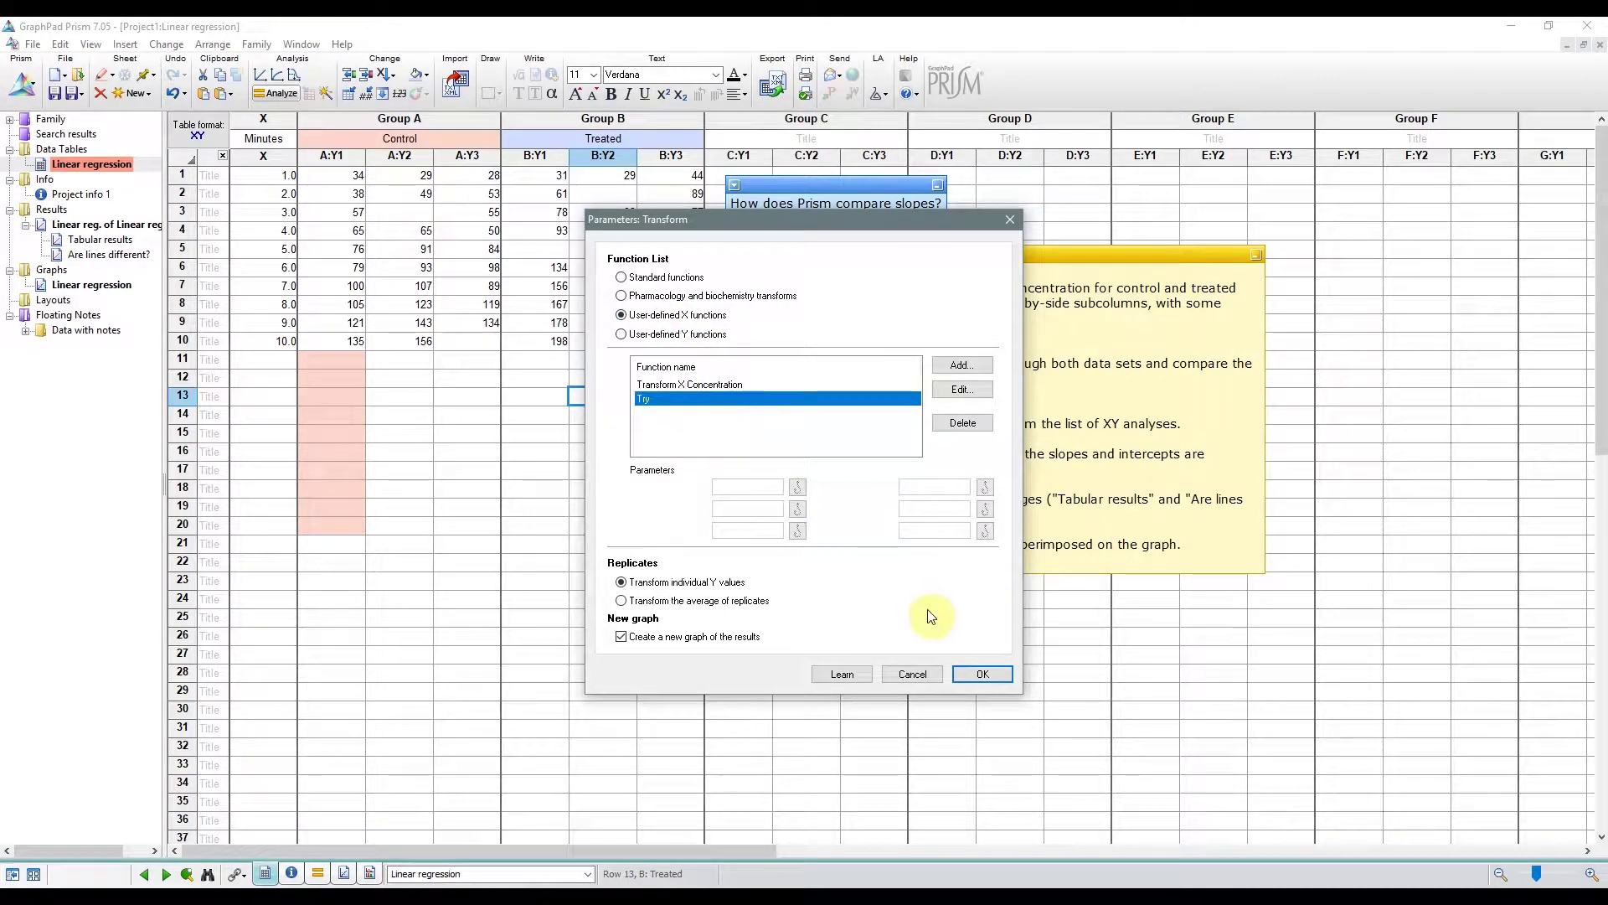
left_click(984, 673)
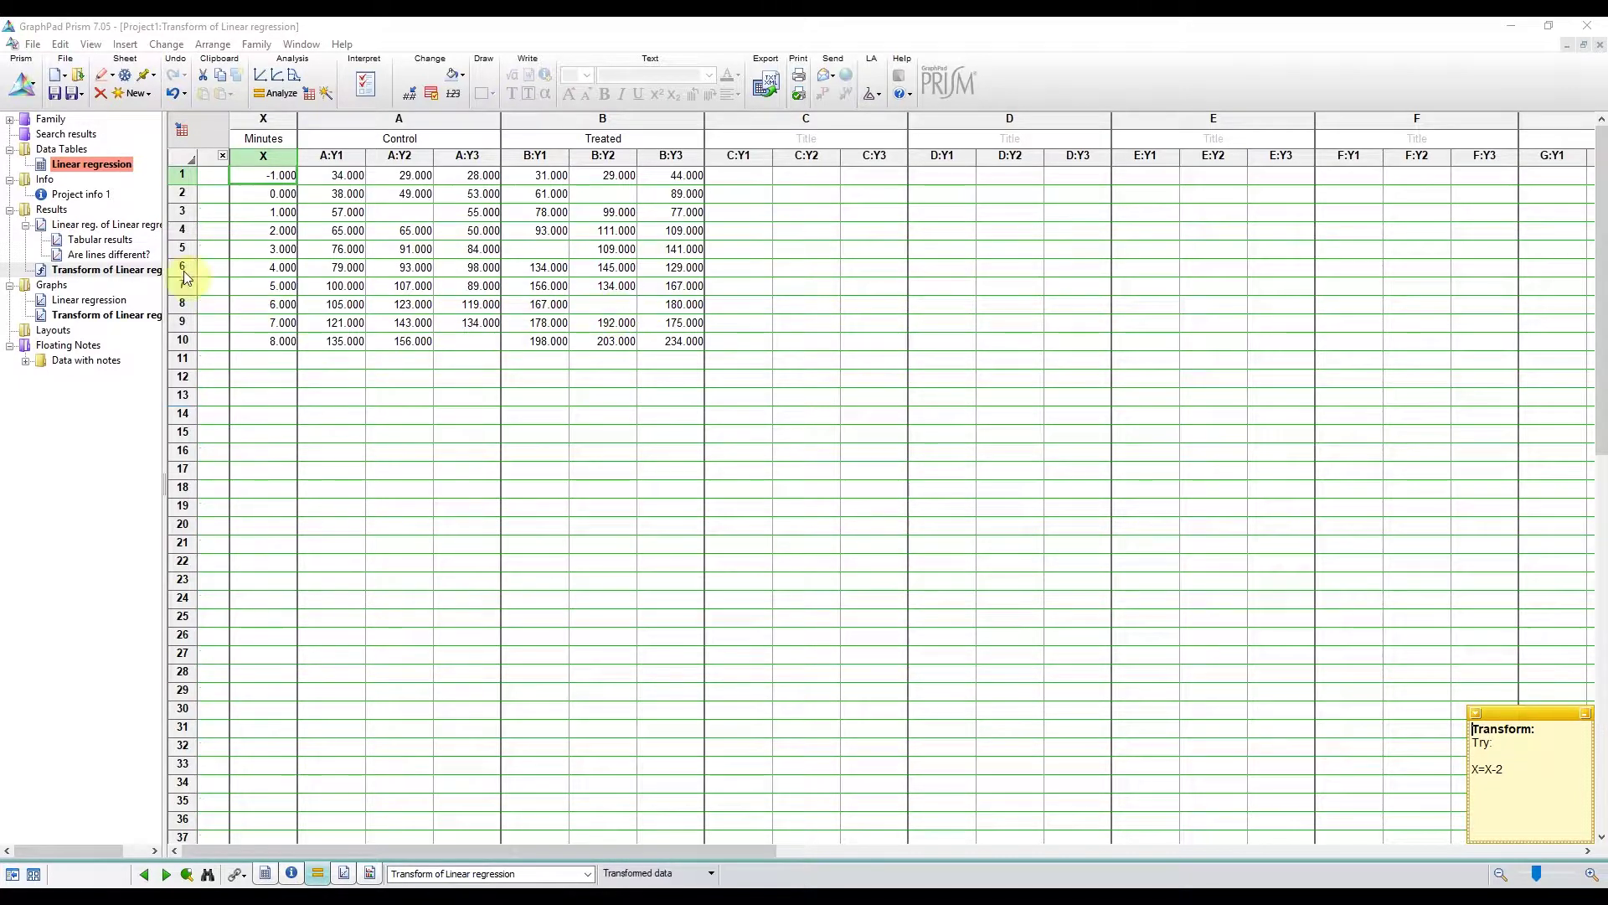
Show the regression's tabular results and widen the navigator to reveal full sheet names.
left_click(289, 95)
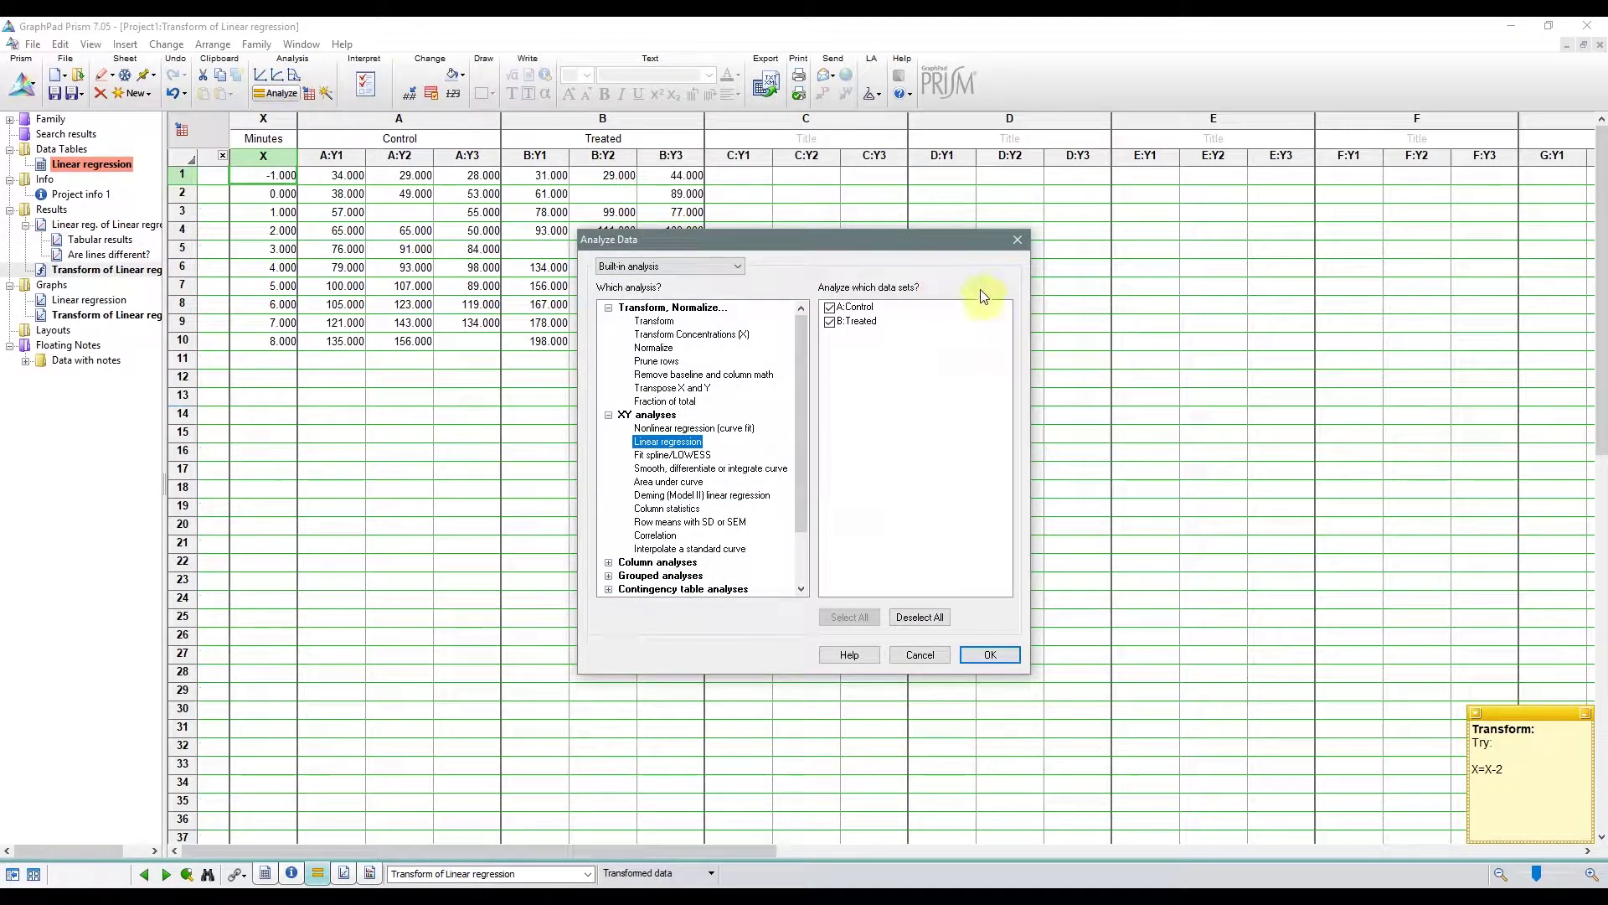
left_click(1018, 243)
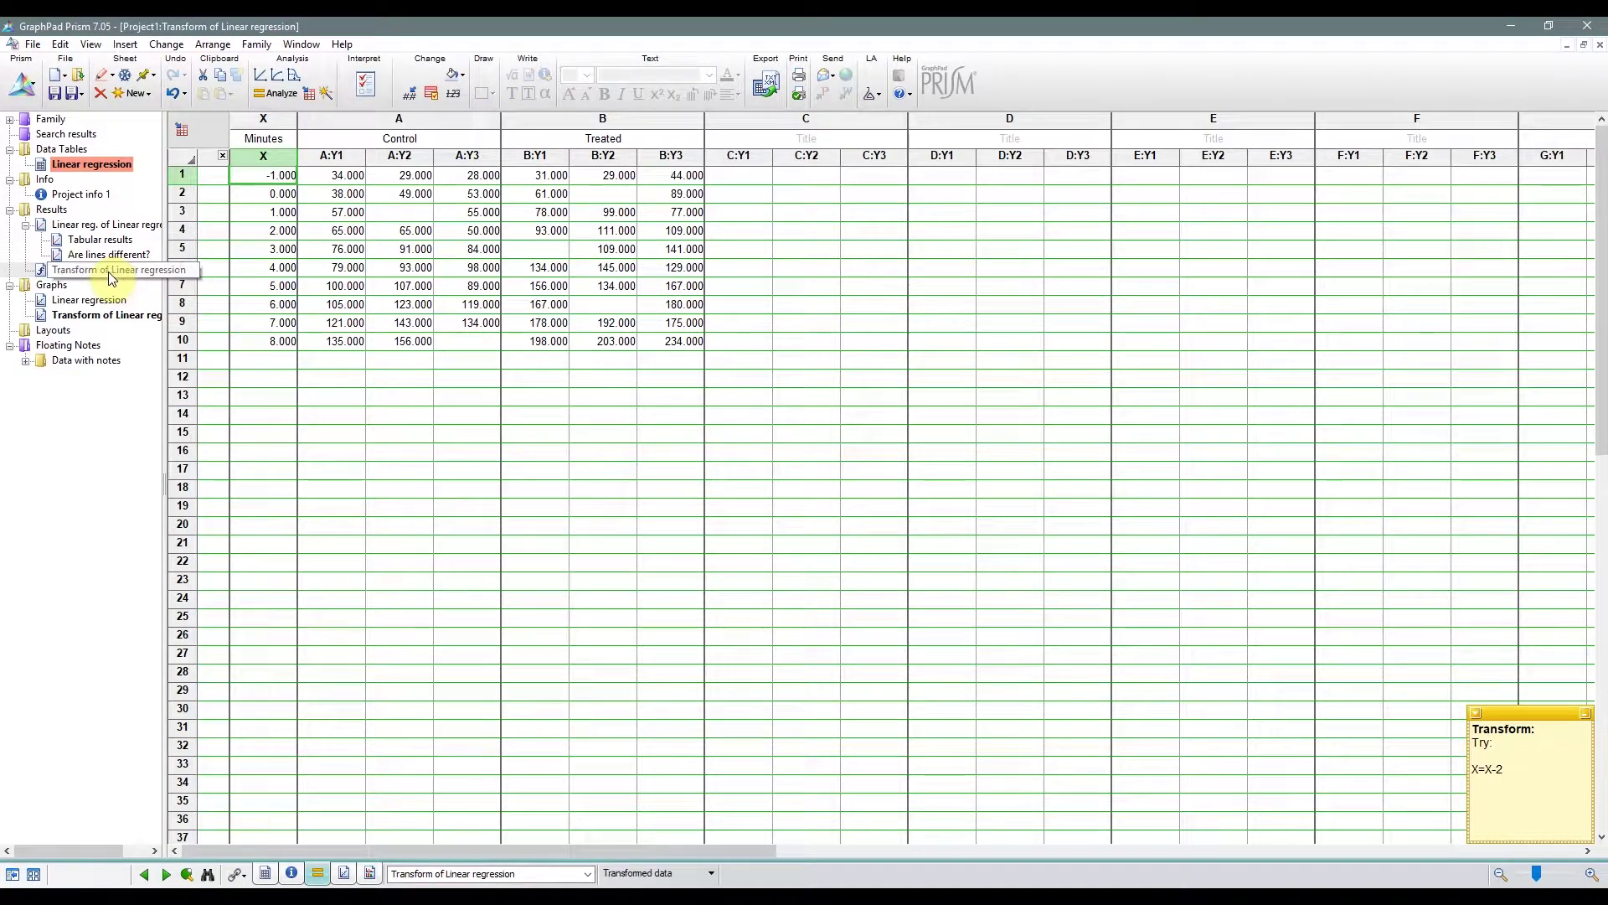
mouse_move(110, 275)
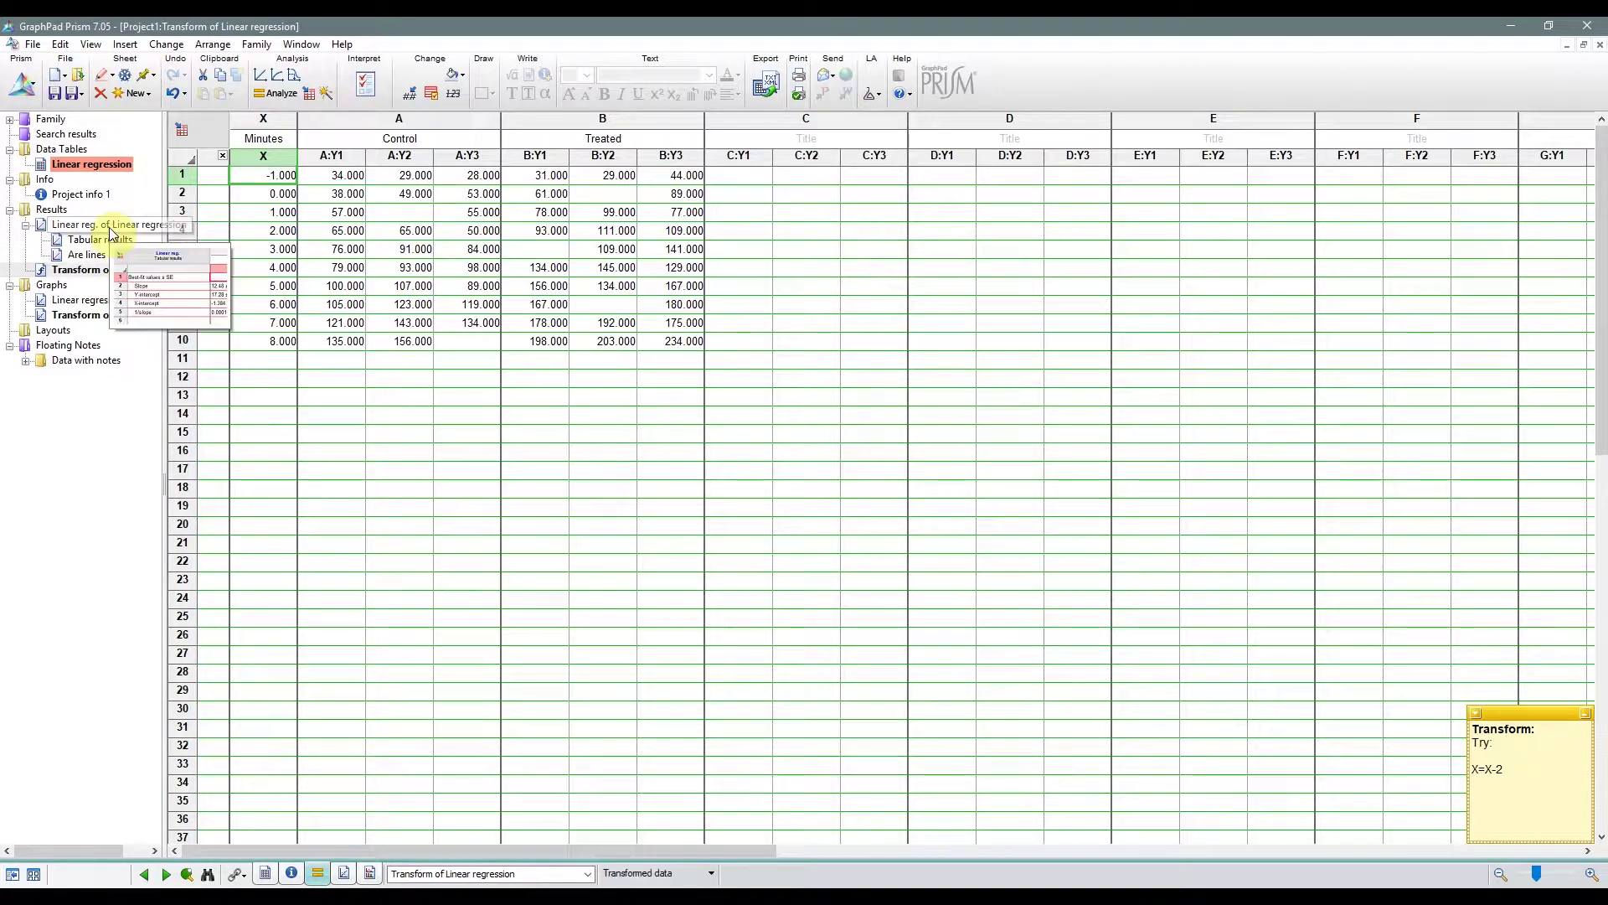
left_click(108, 233)
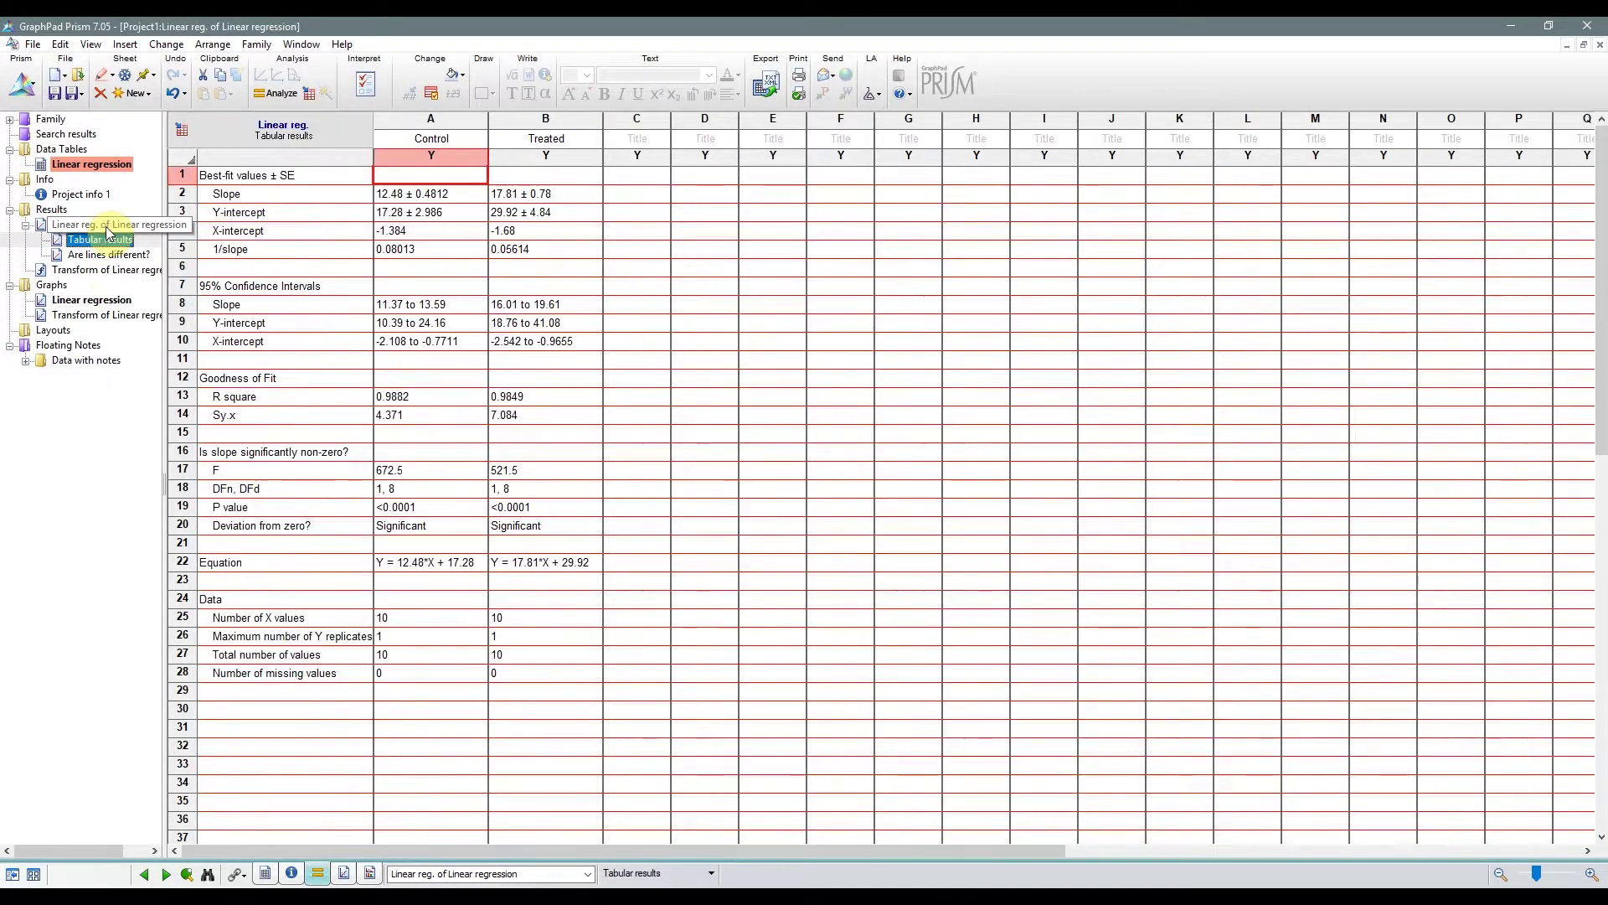
left_click(98, 255)
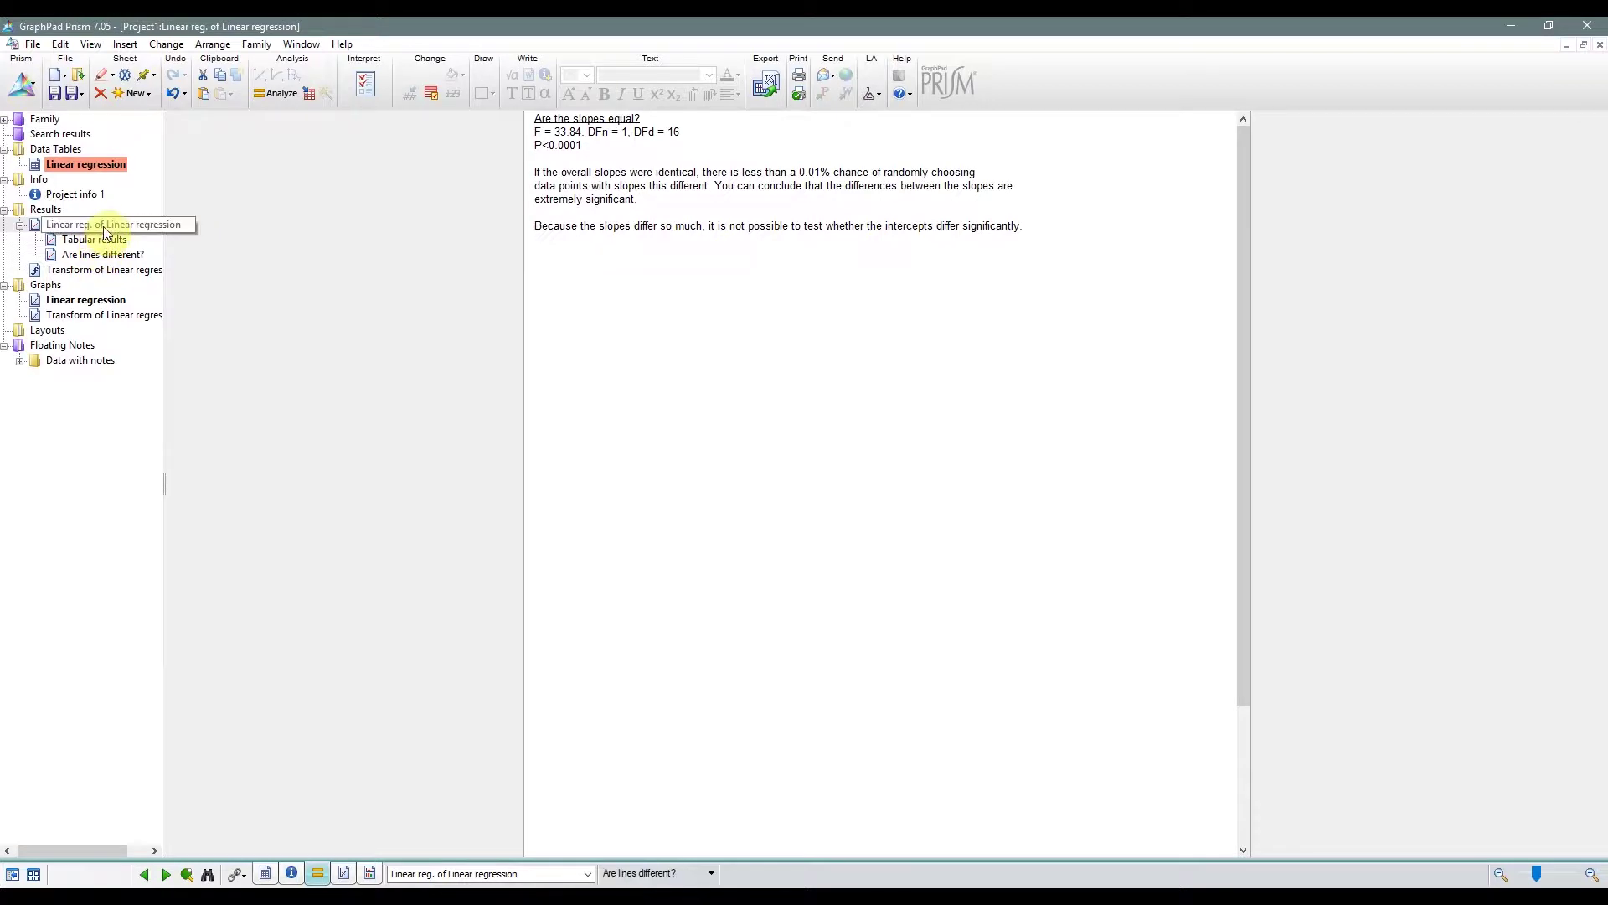
left_click(97, 227)
left_click(98, 241)
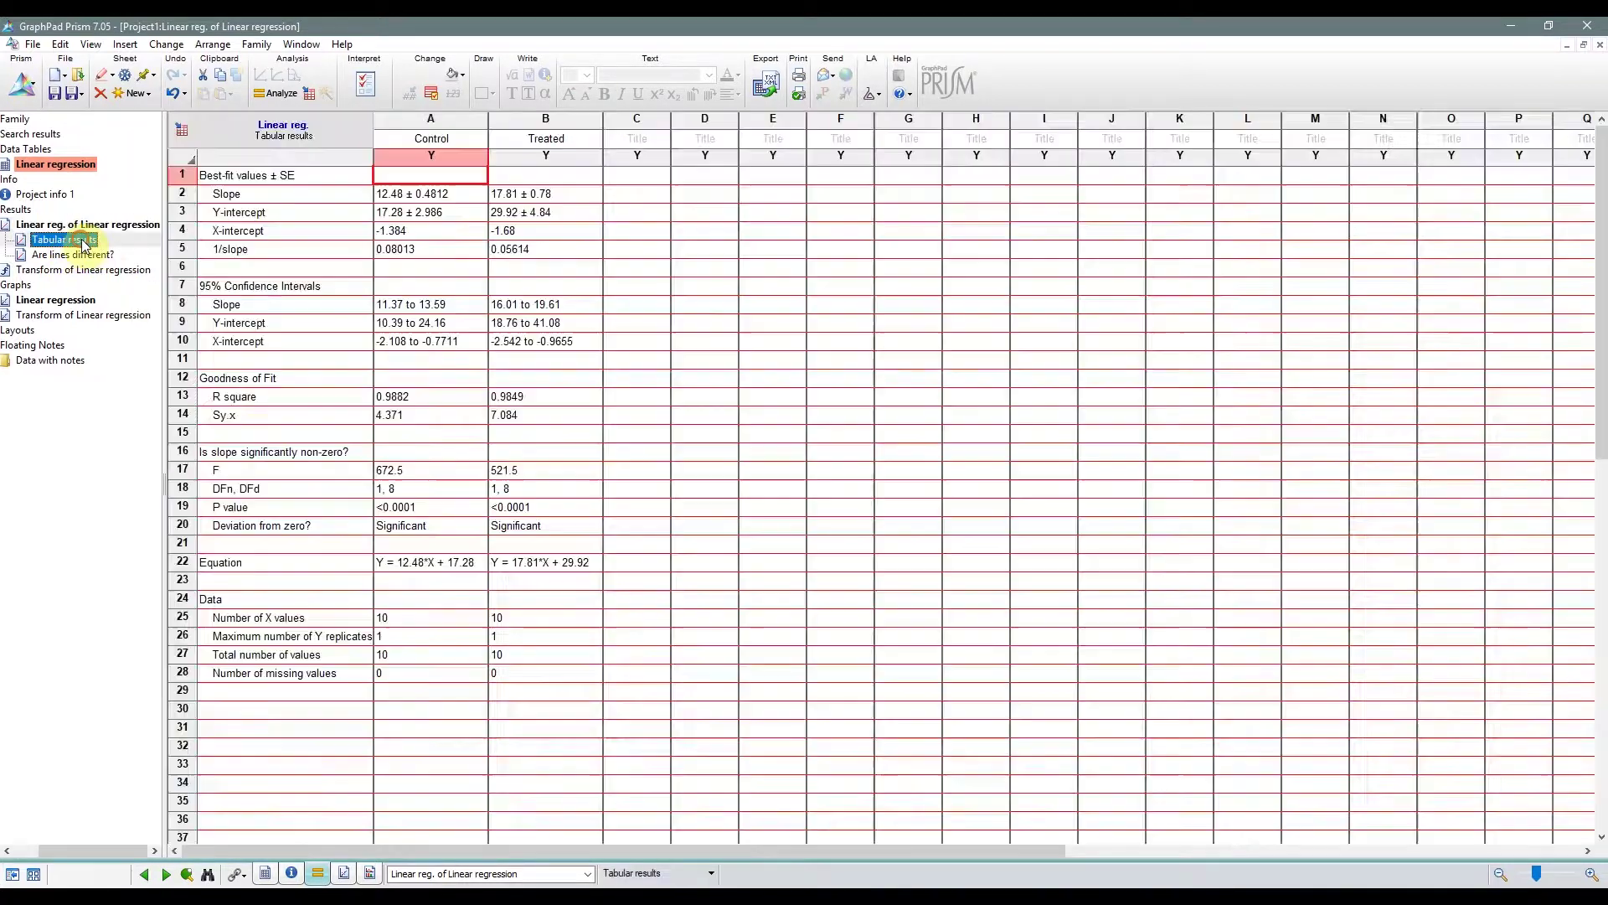
left_click_drag(165, 273, 216, 274)
left_click(374, 76)
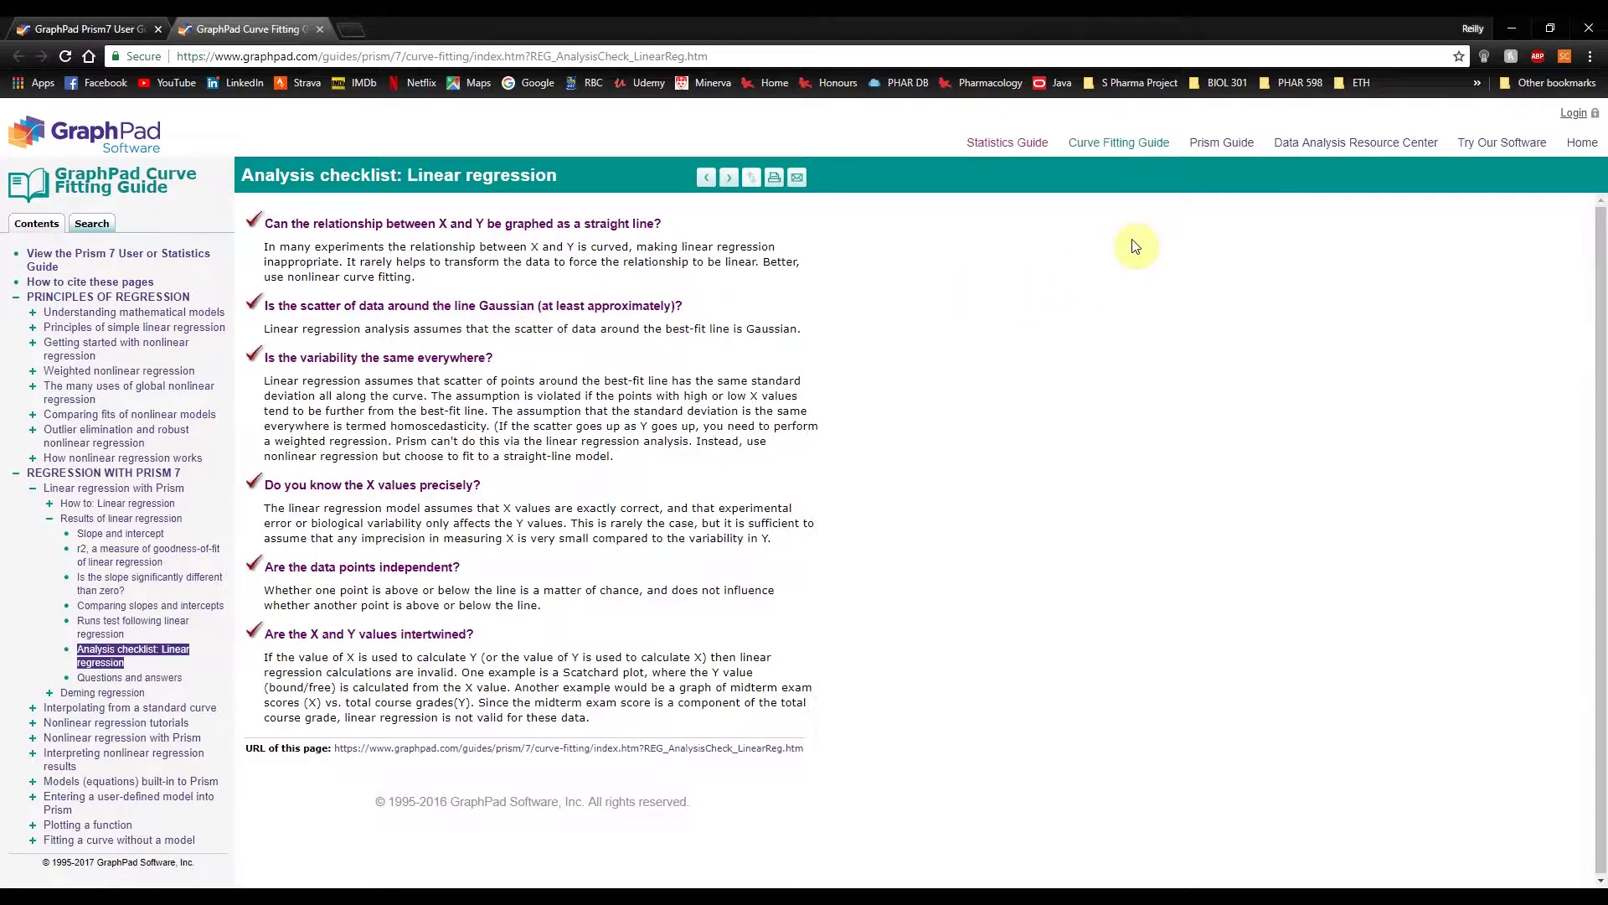
left_click(1585, 32)
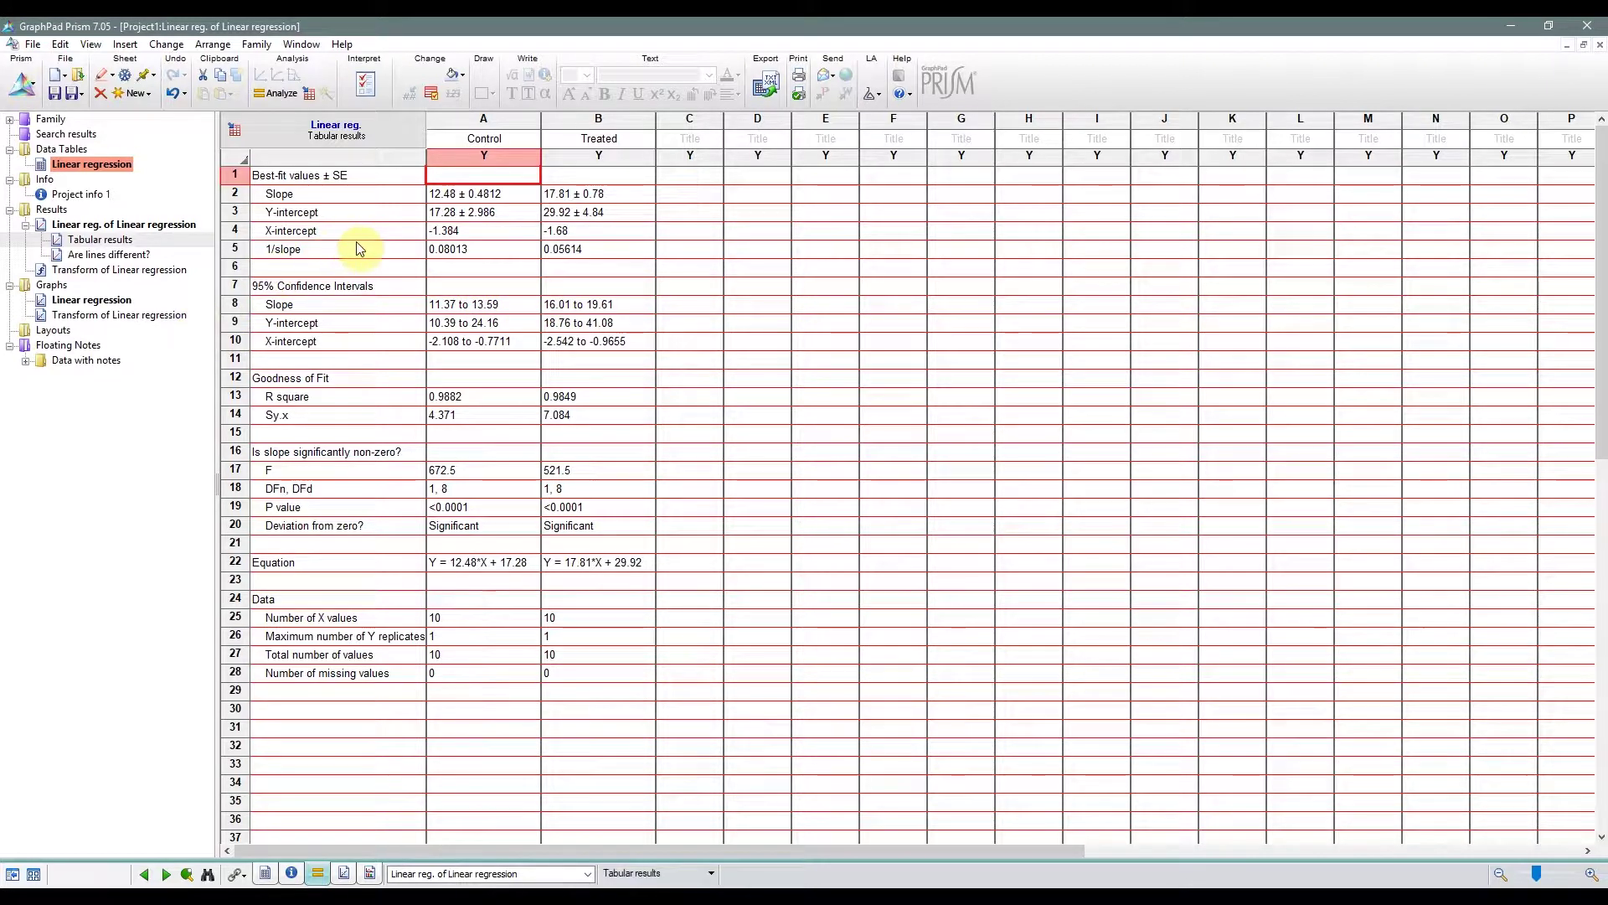
left_click(81, 168)
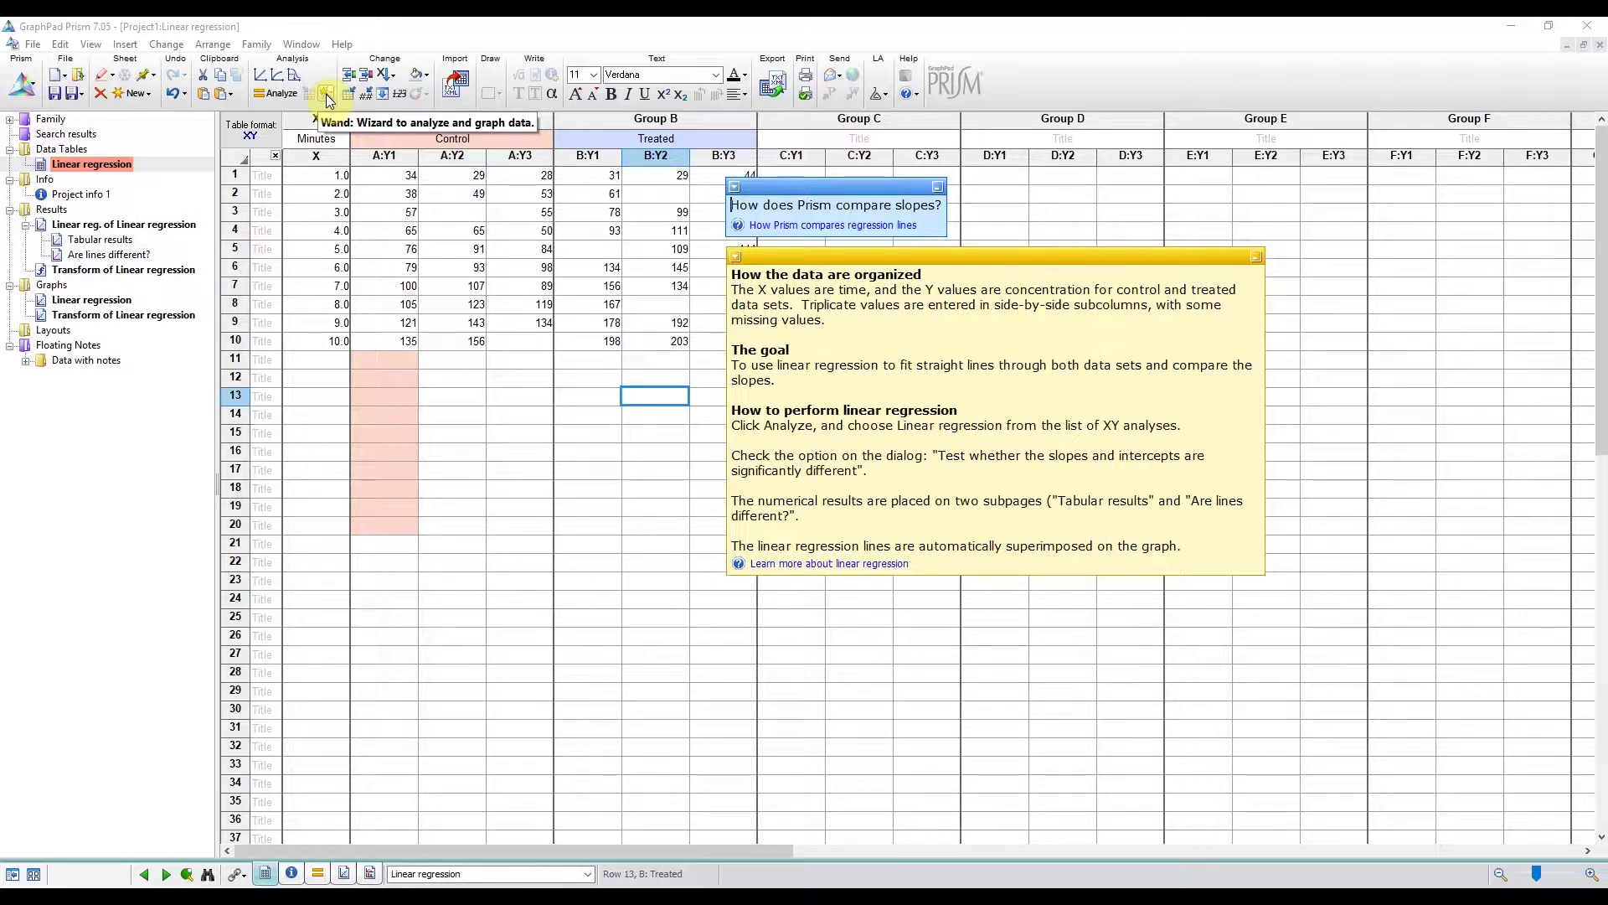
left_click(325, 94)
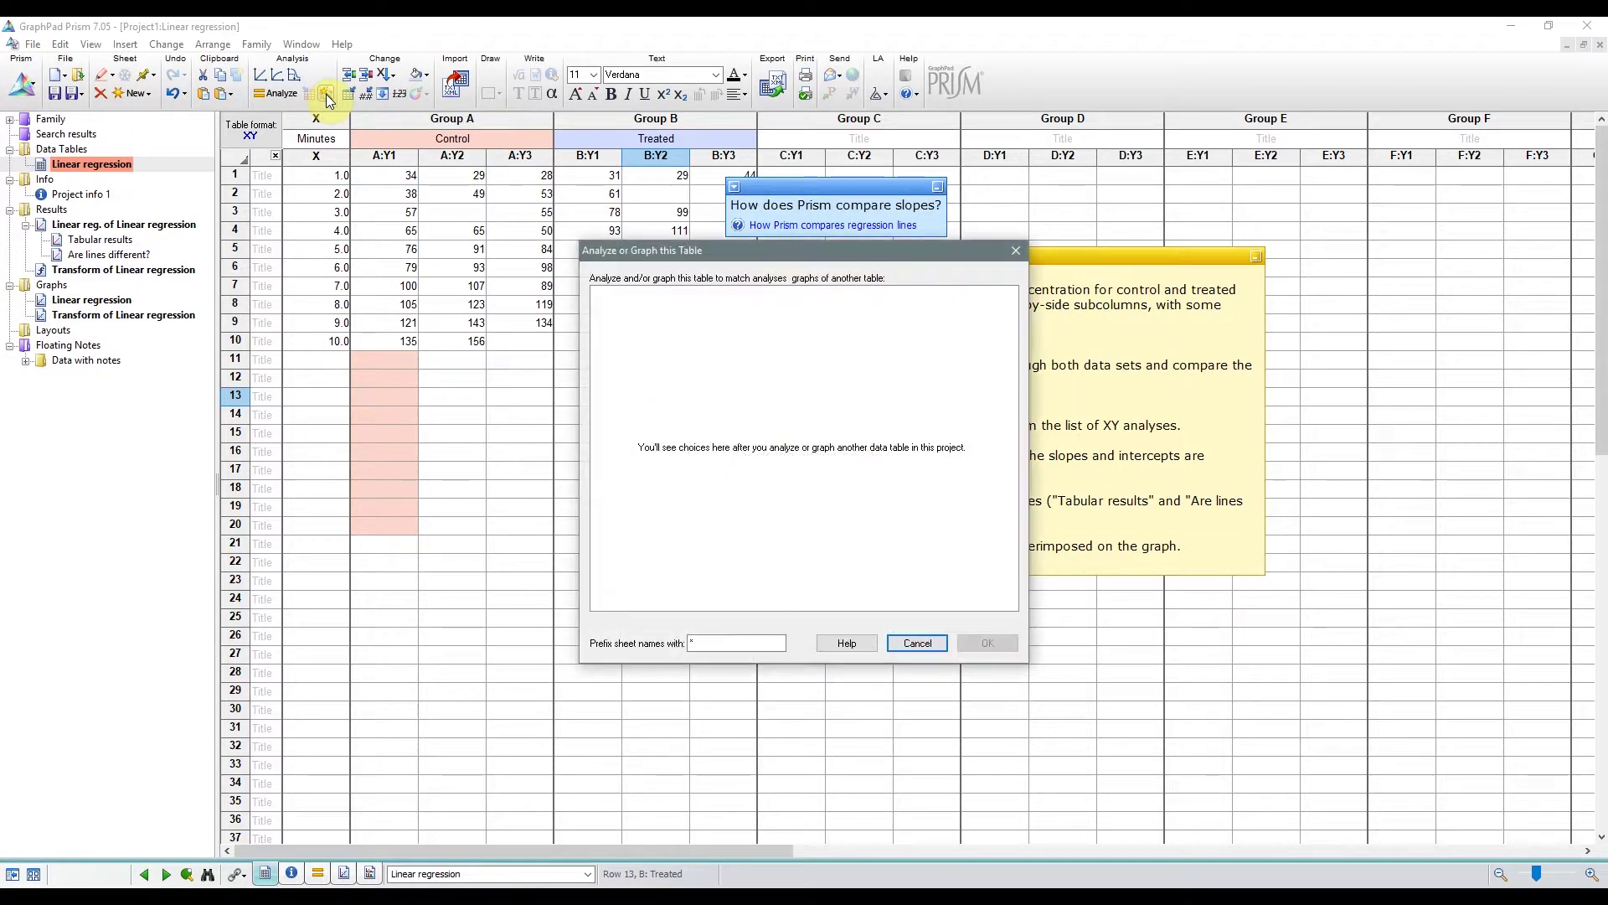
left_click(1015, 251)
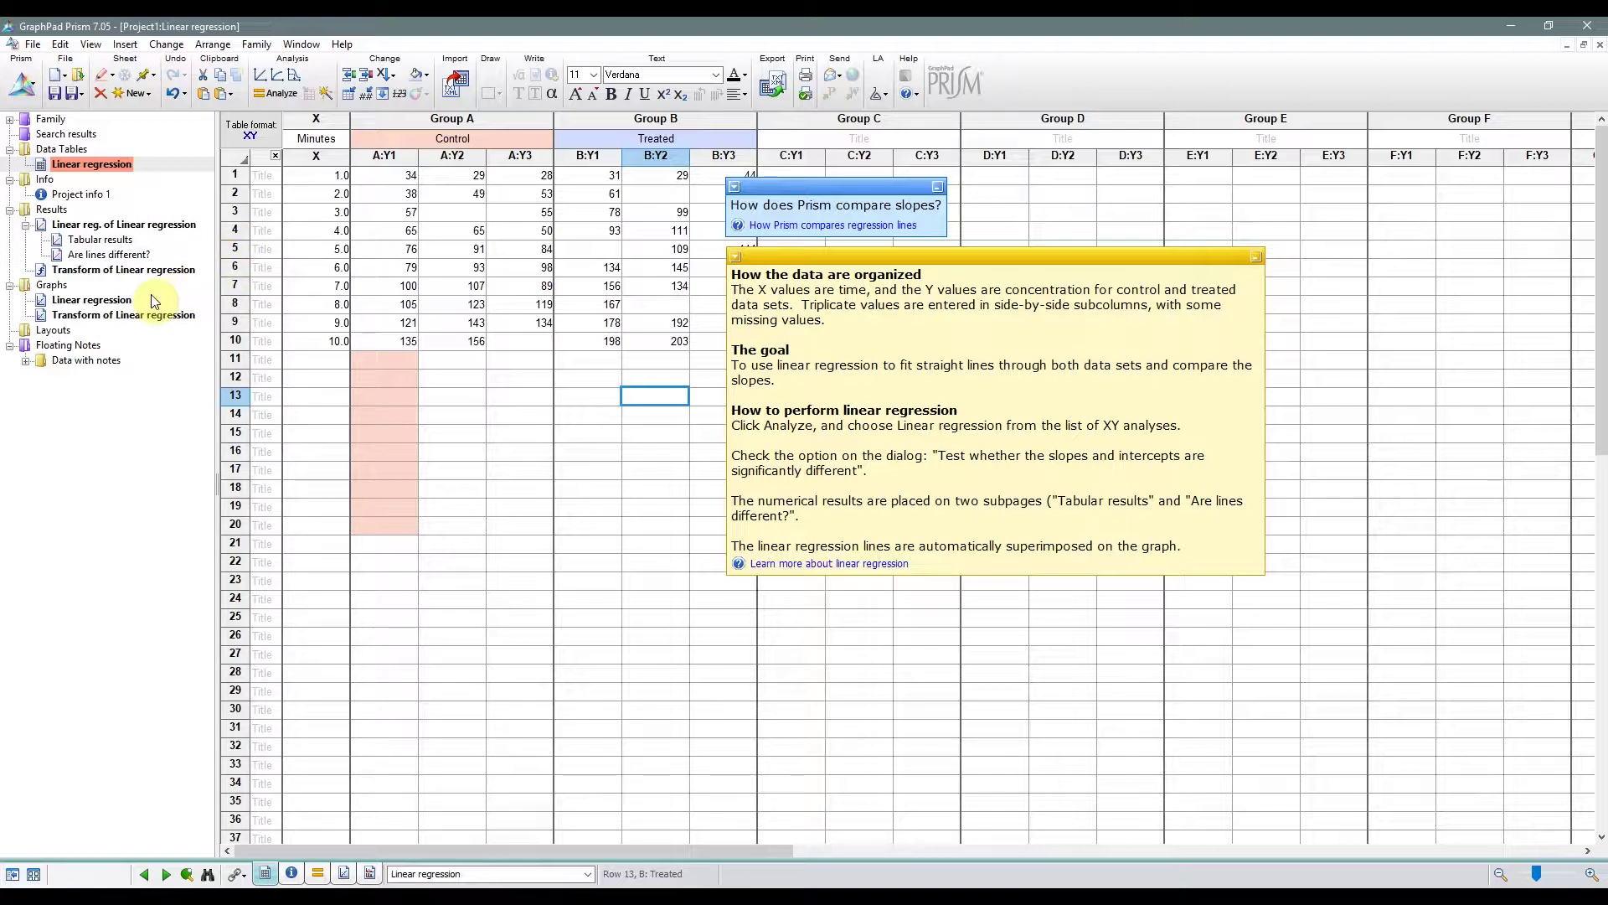
Check the regression results' table list without changes, then show the gallery of both graphs.
left_click(92, 238)
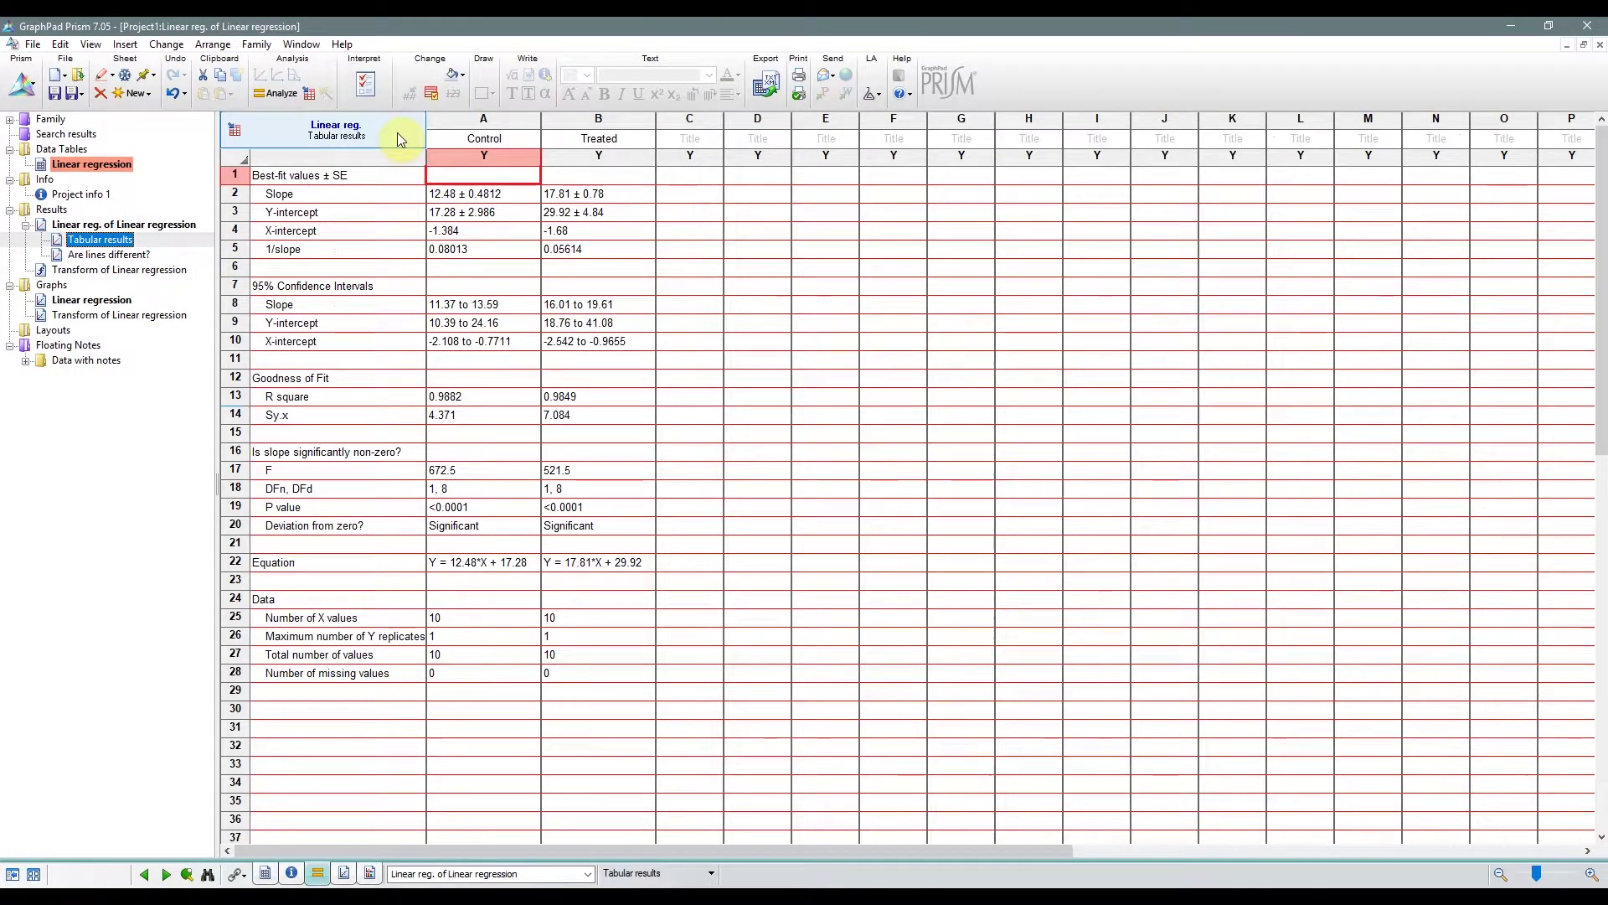
left_click(428, 92)
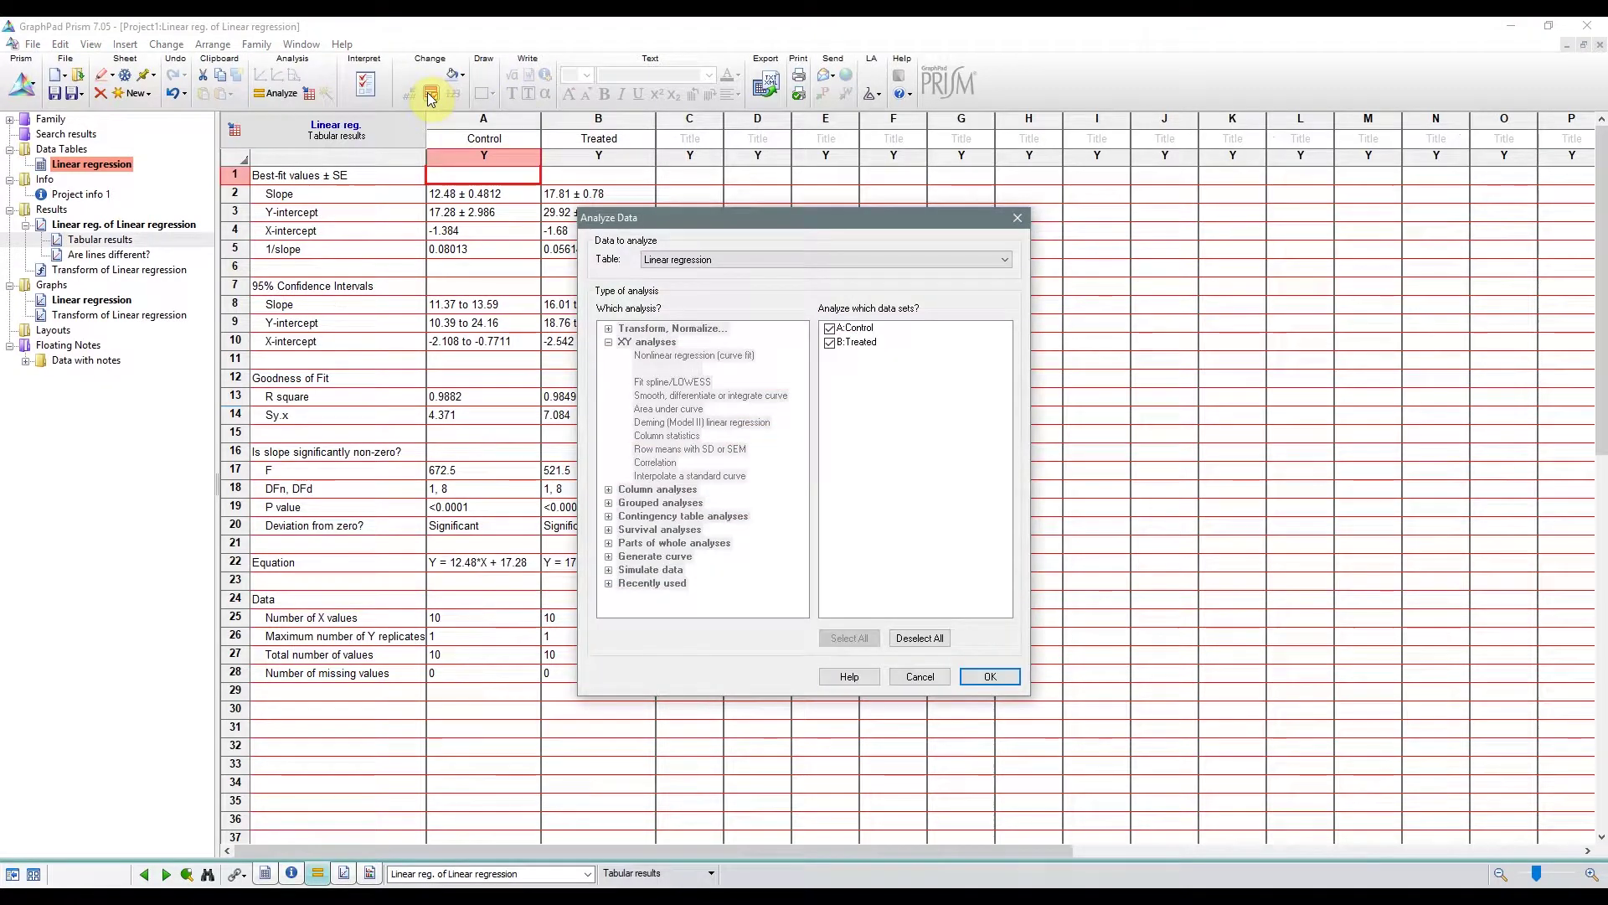
left_click(709, 260)
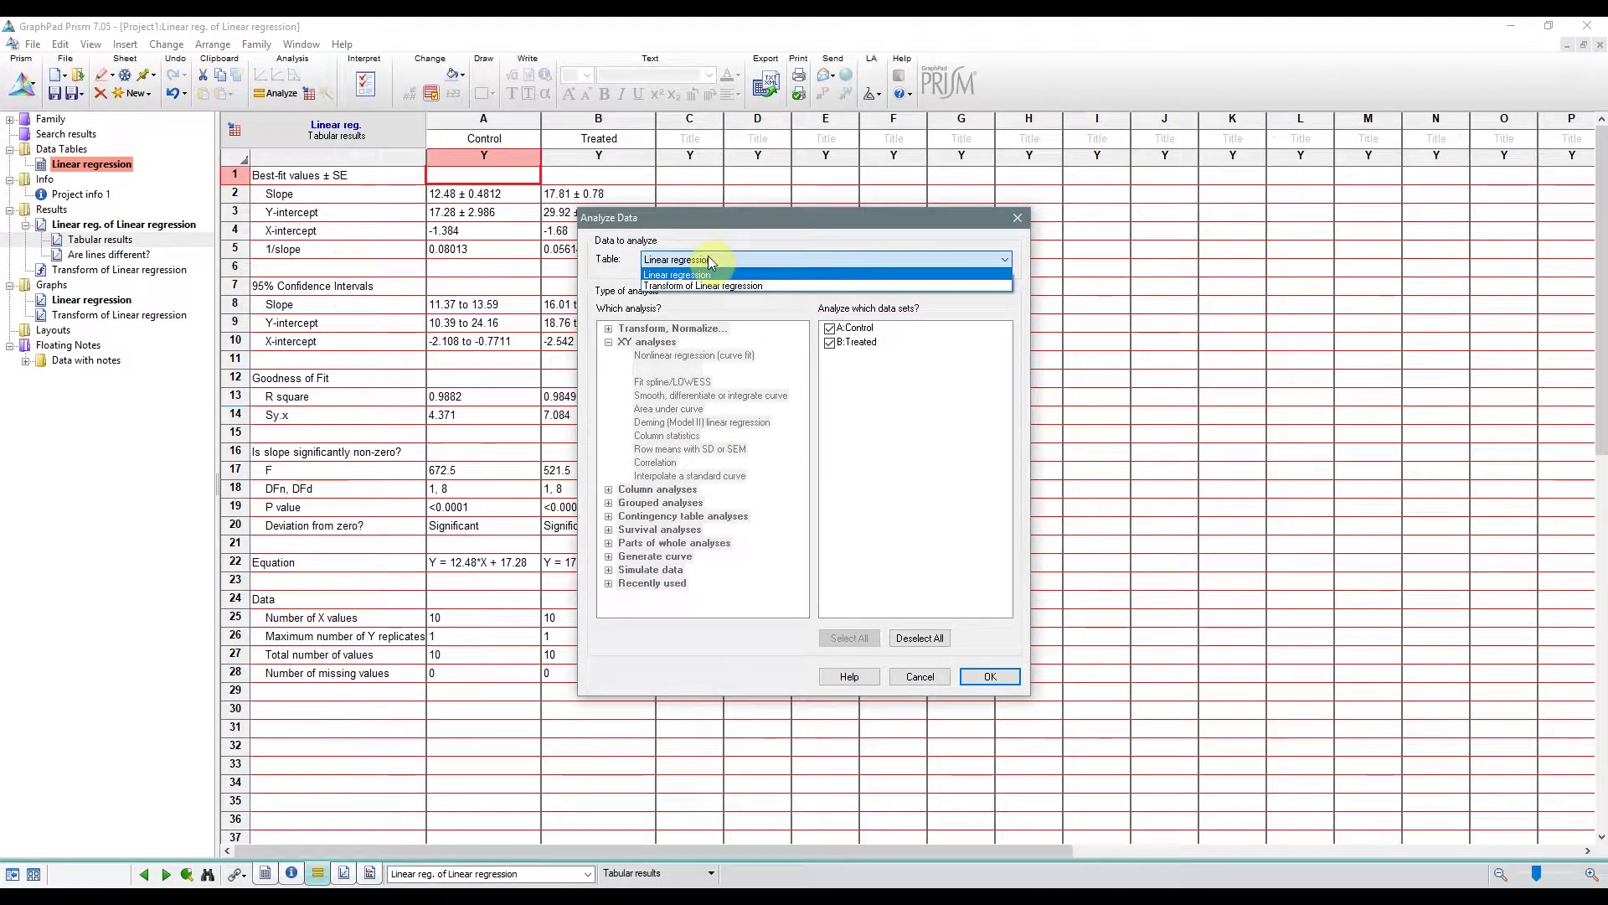
left_click(703, 286)
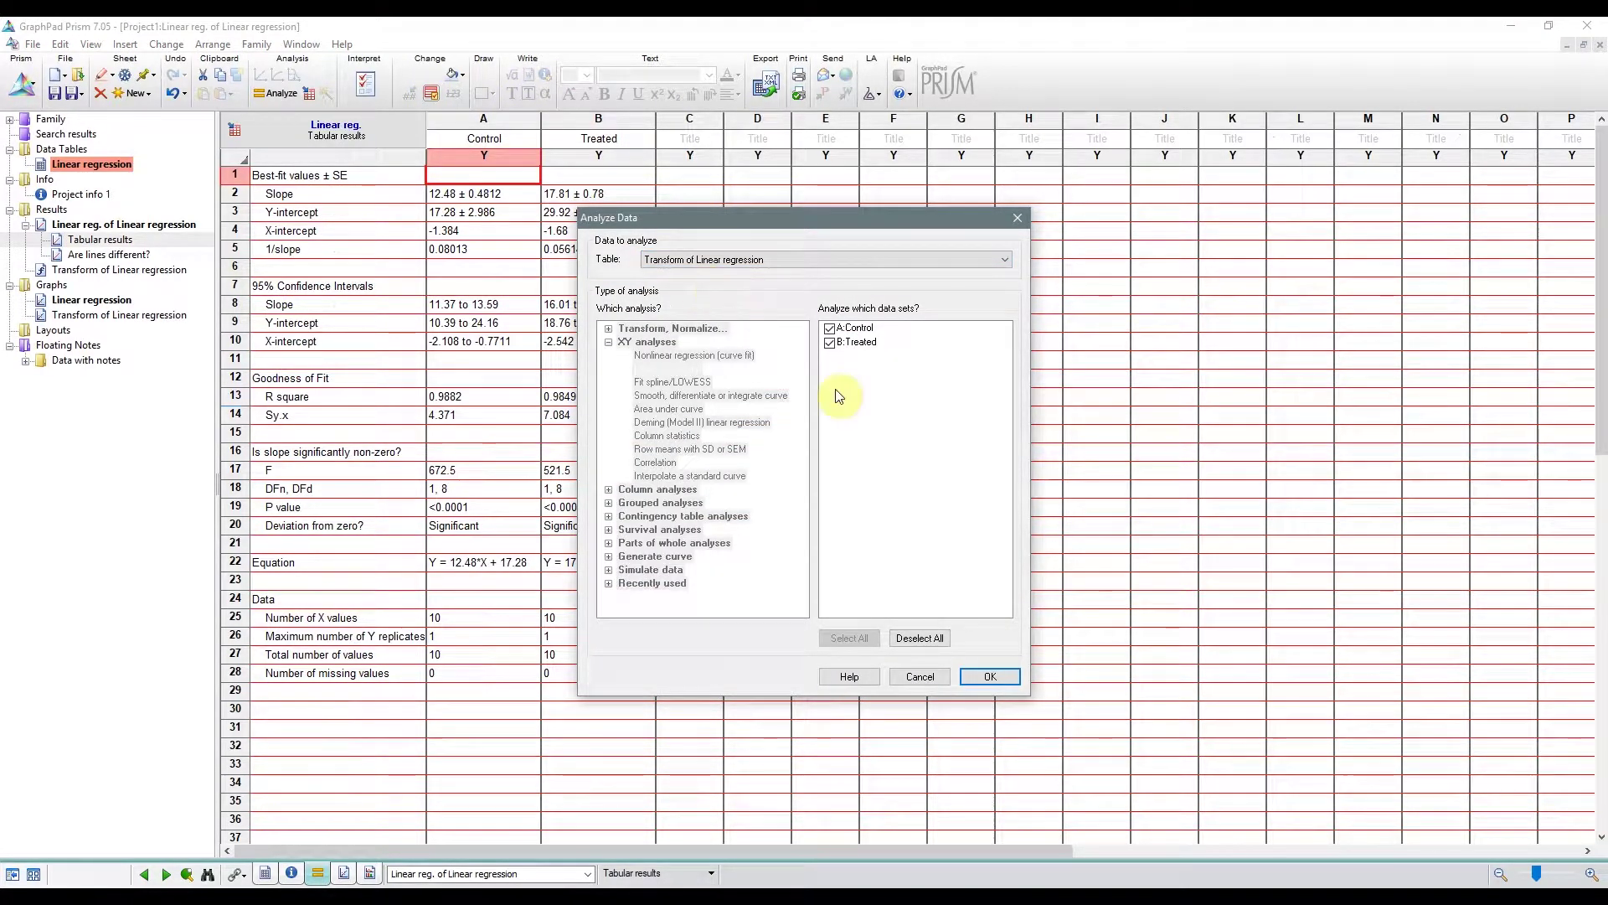
left_click(907, 680)
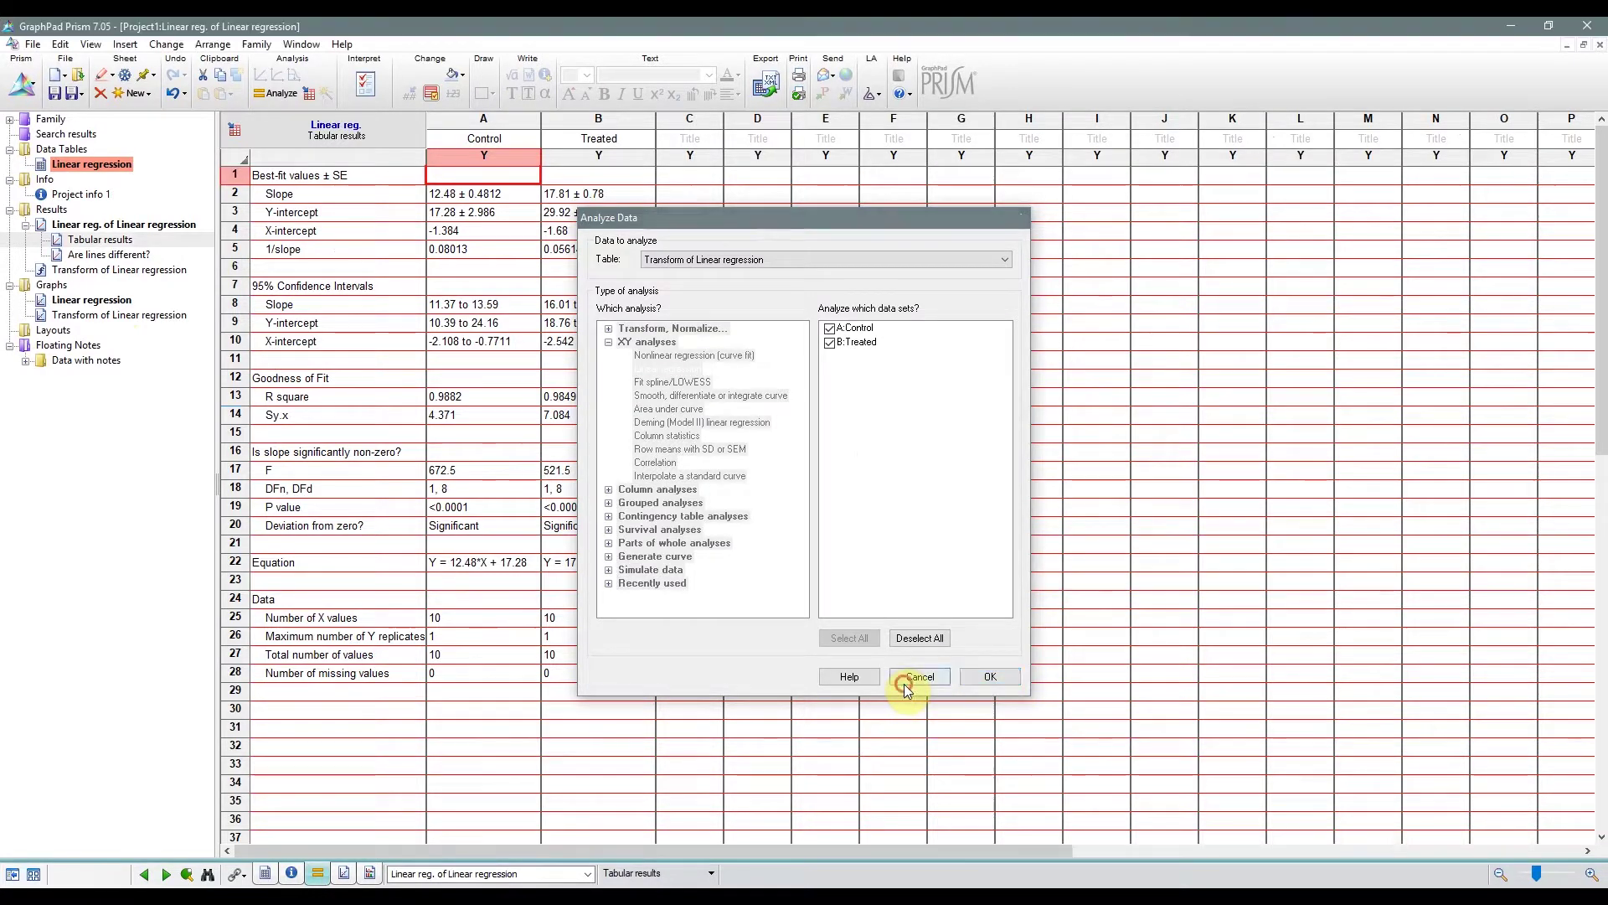
left_click(49, 286)
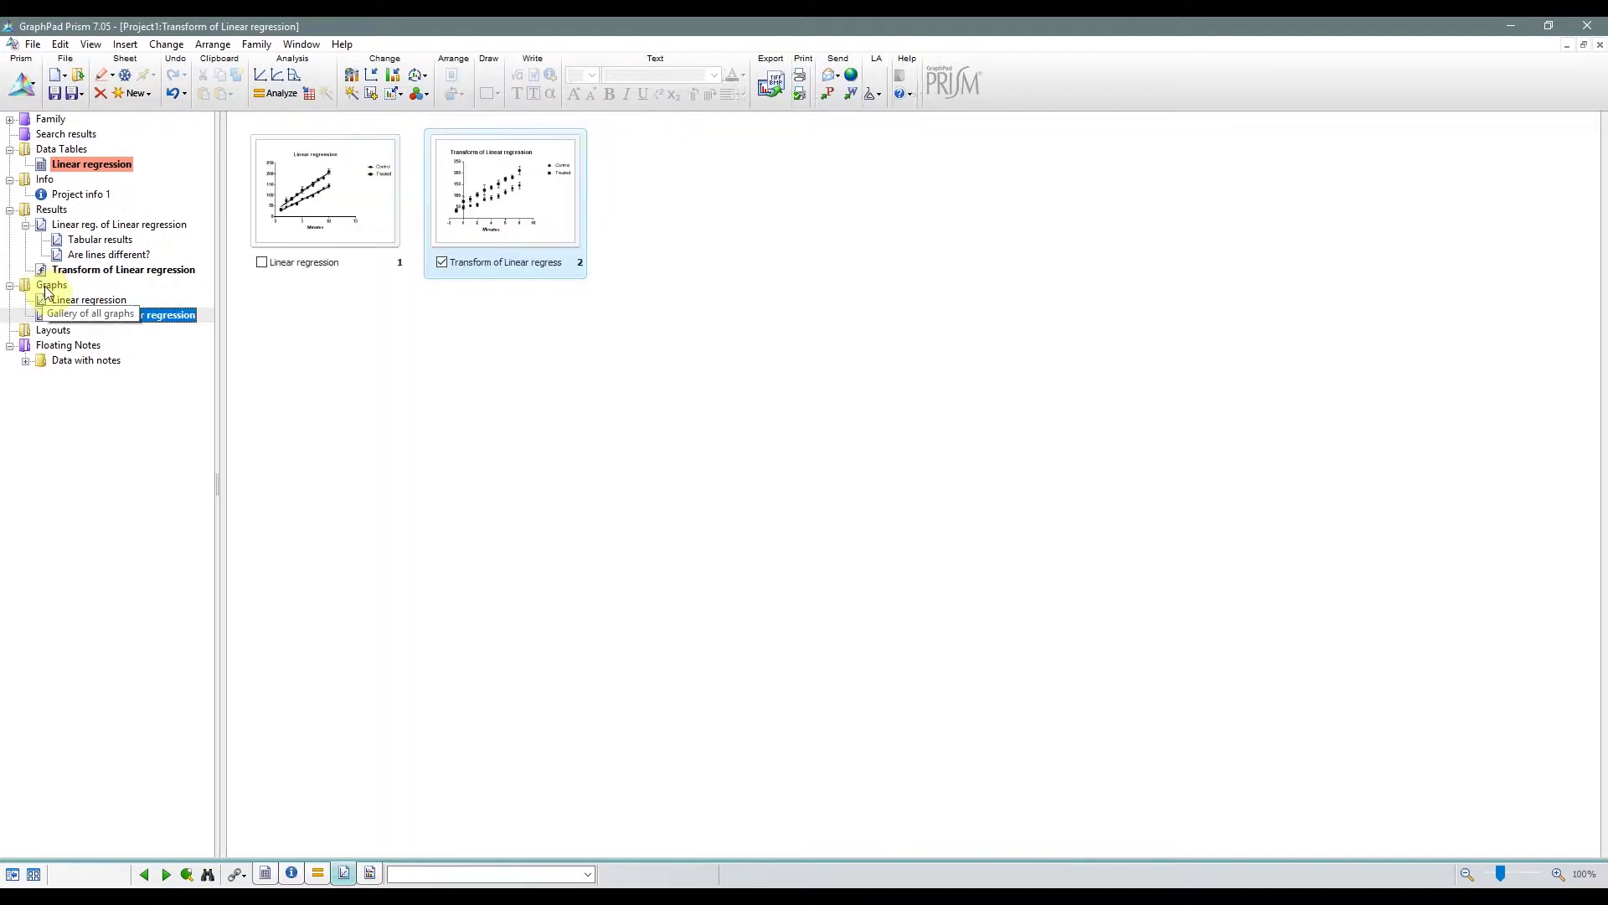
Open the Linear regression graph and switch it to points with mean and SEM error bars.
double_click(357, 200)
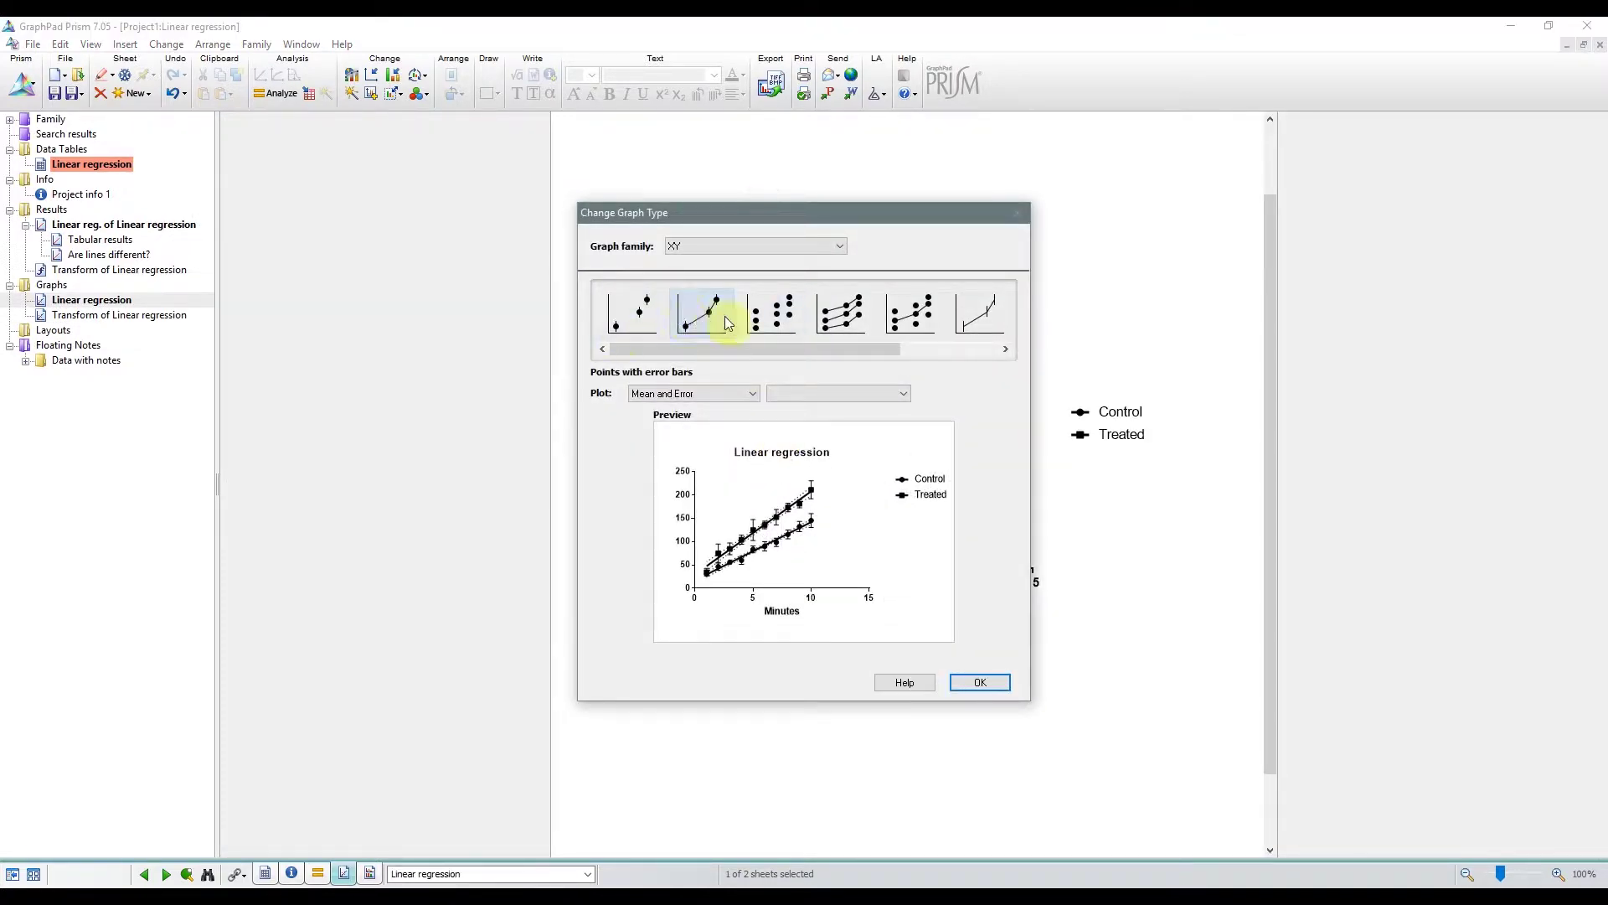
left_click(764, 327)
left_click(842, 316)
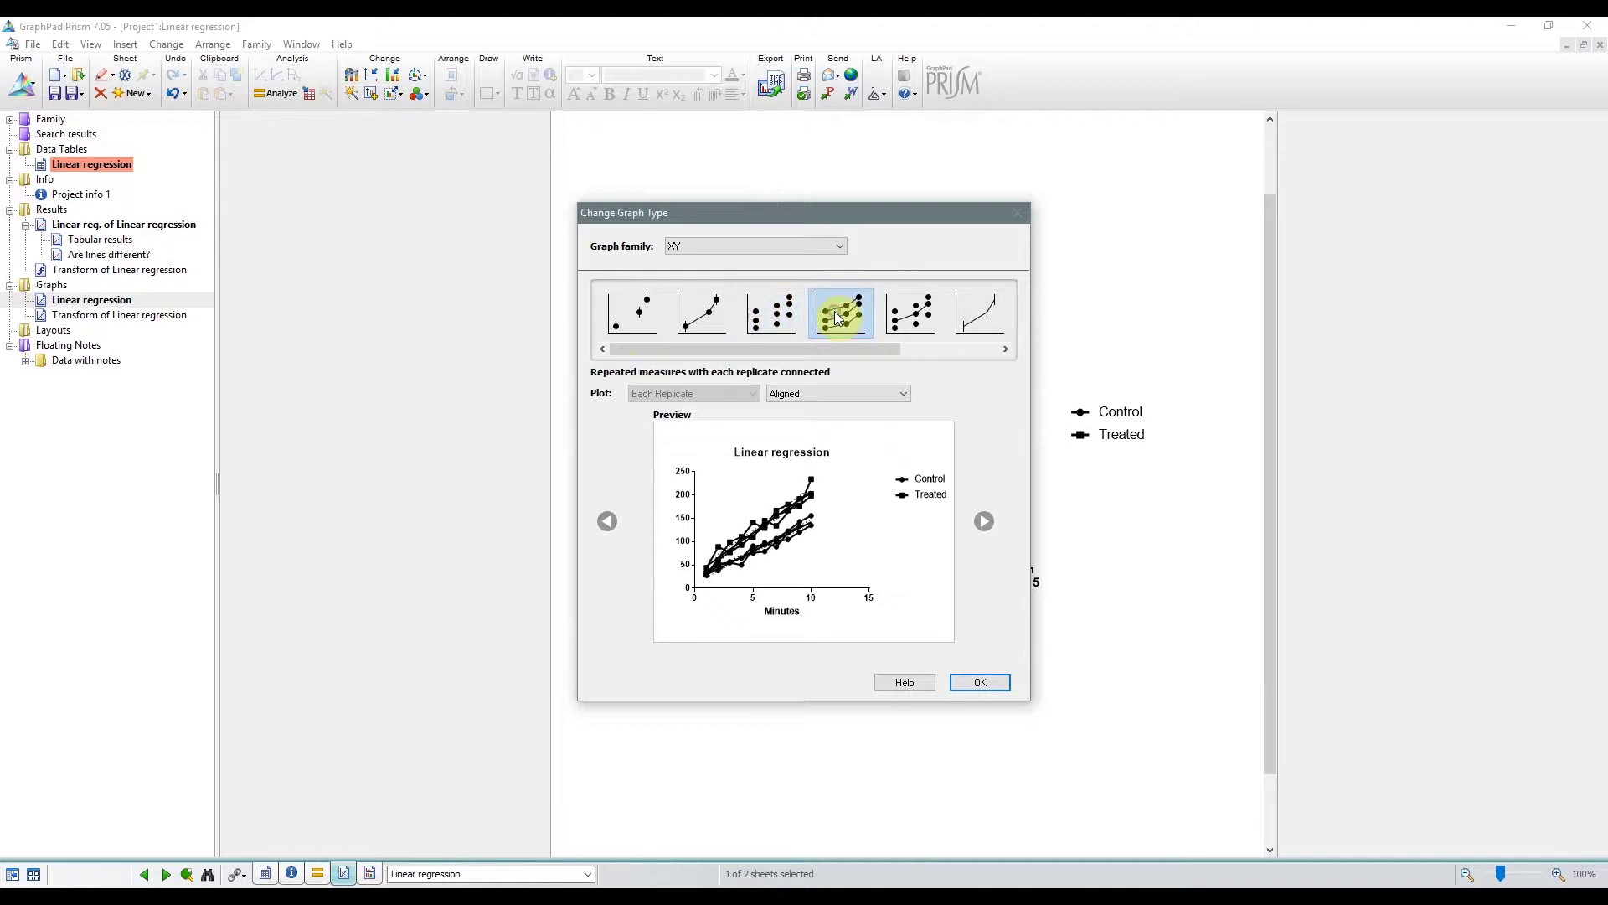
left_click(634, 310)
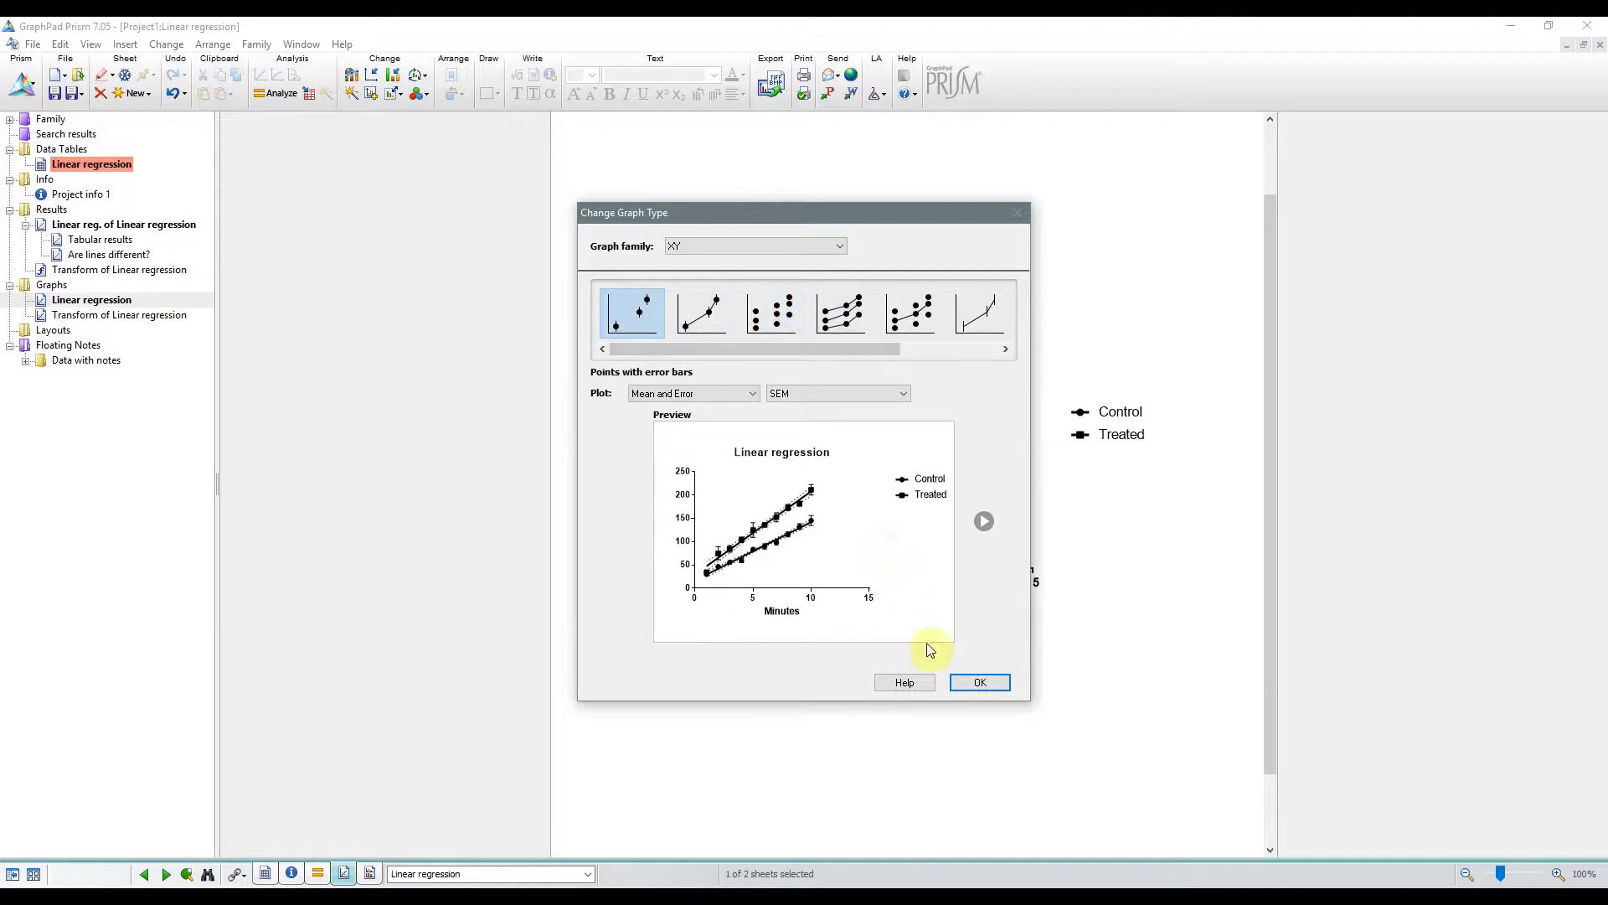
left_click(975, 682)
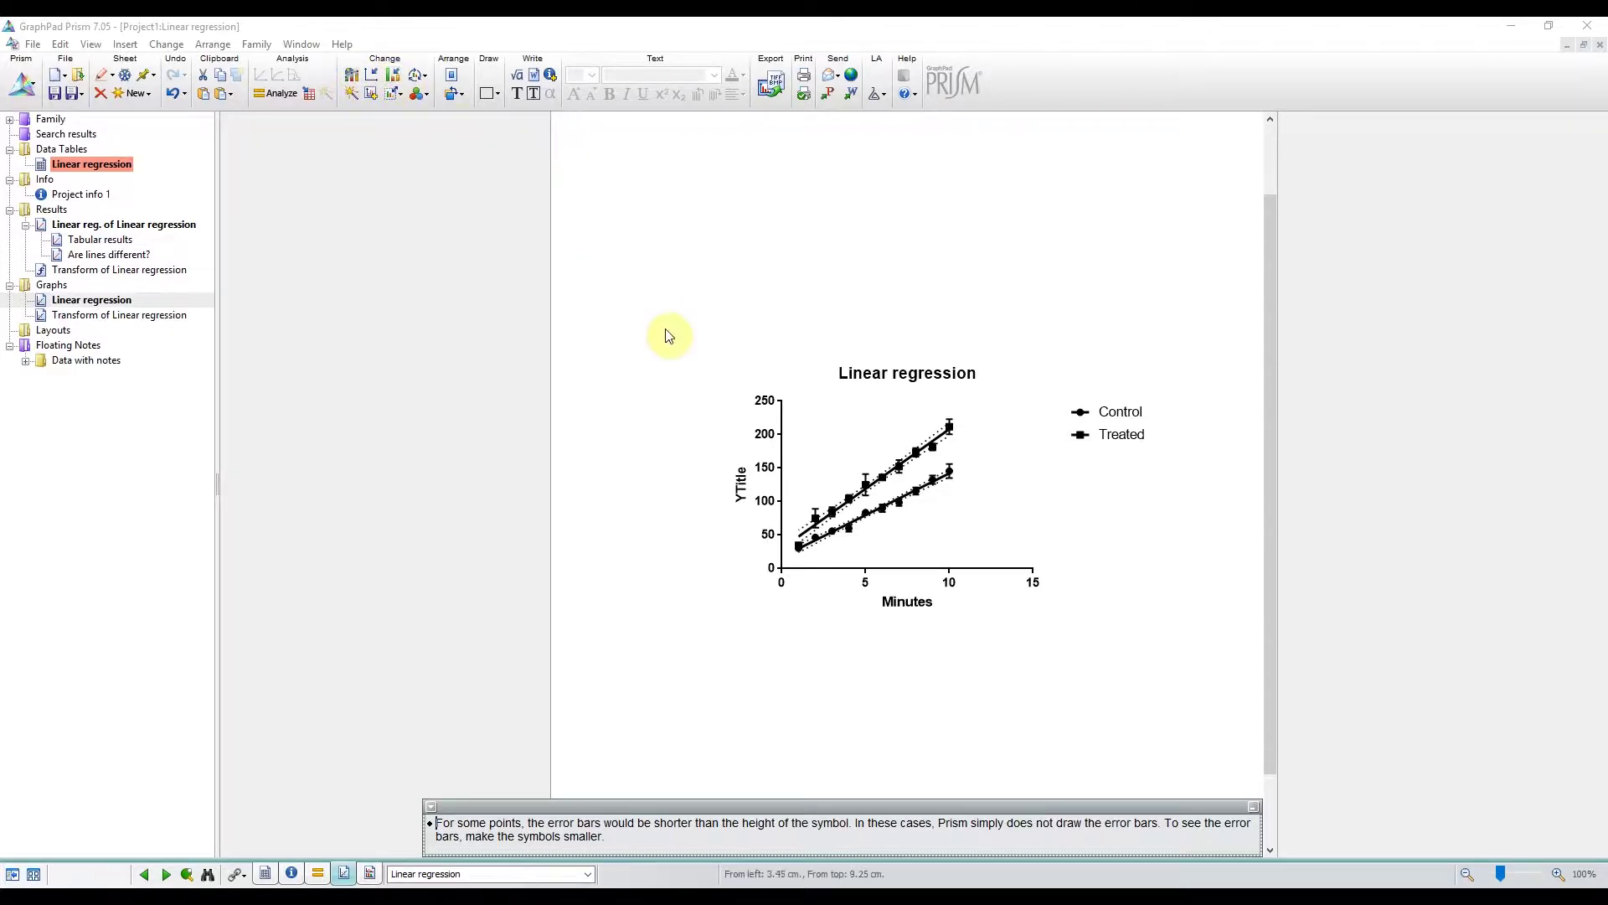
left_click(880, 572)
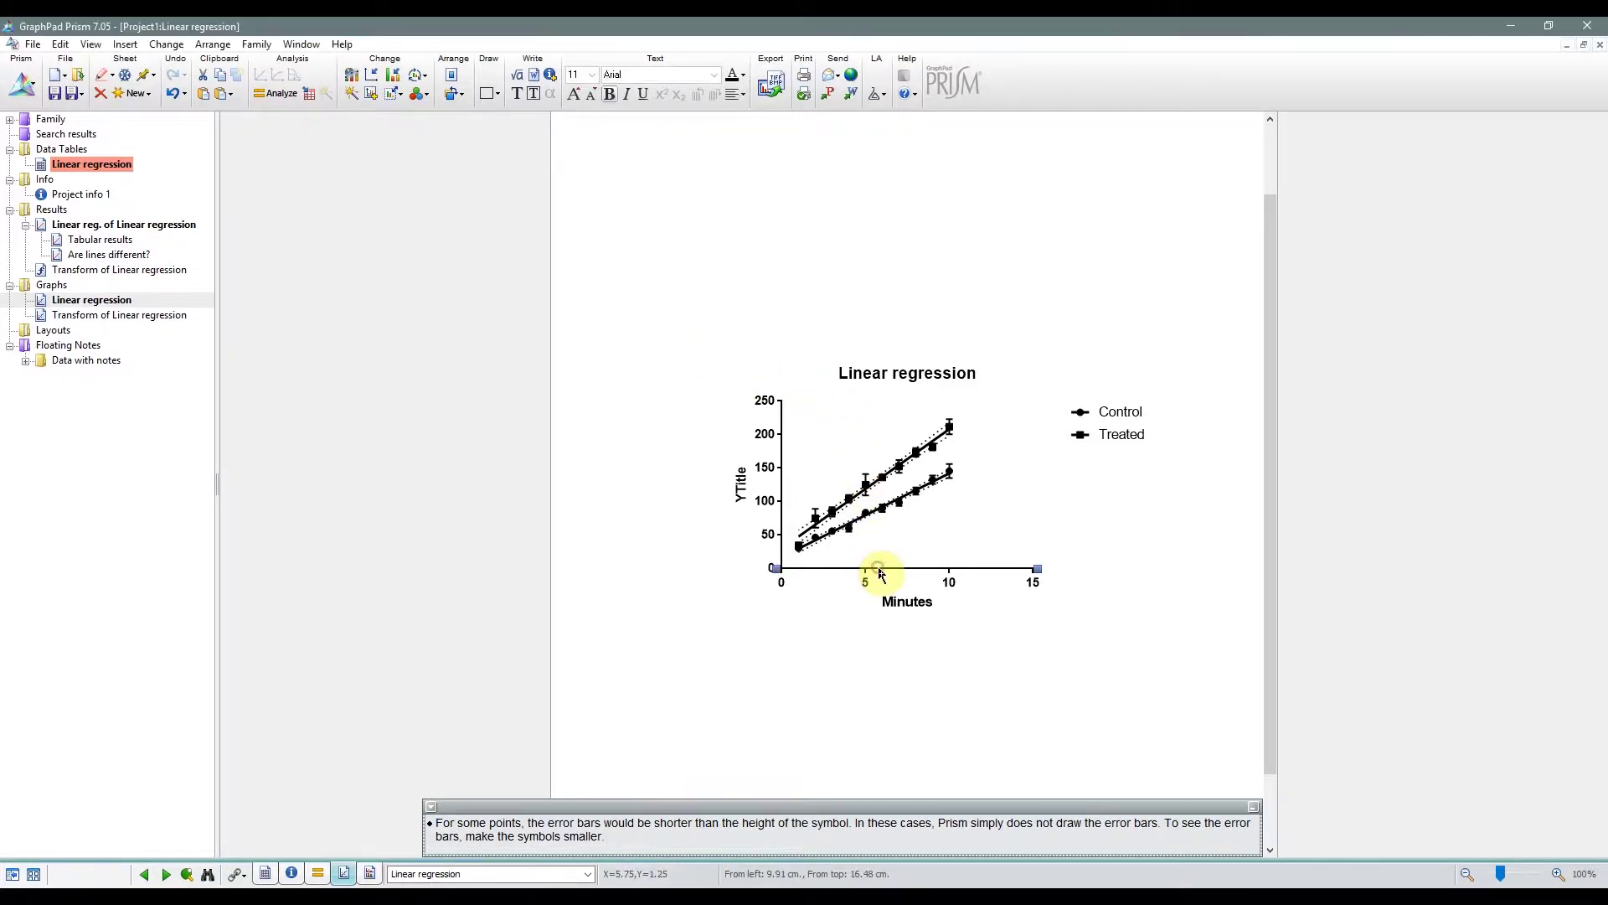
right_click(880, 572)
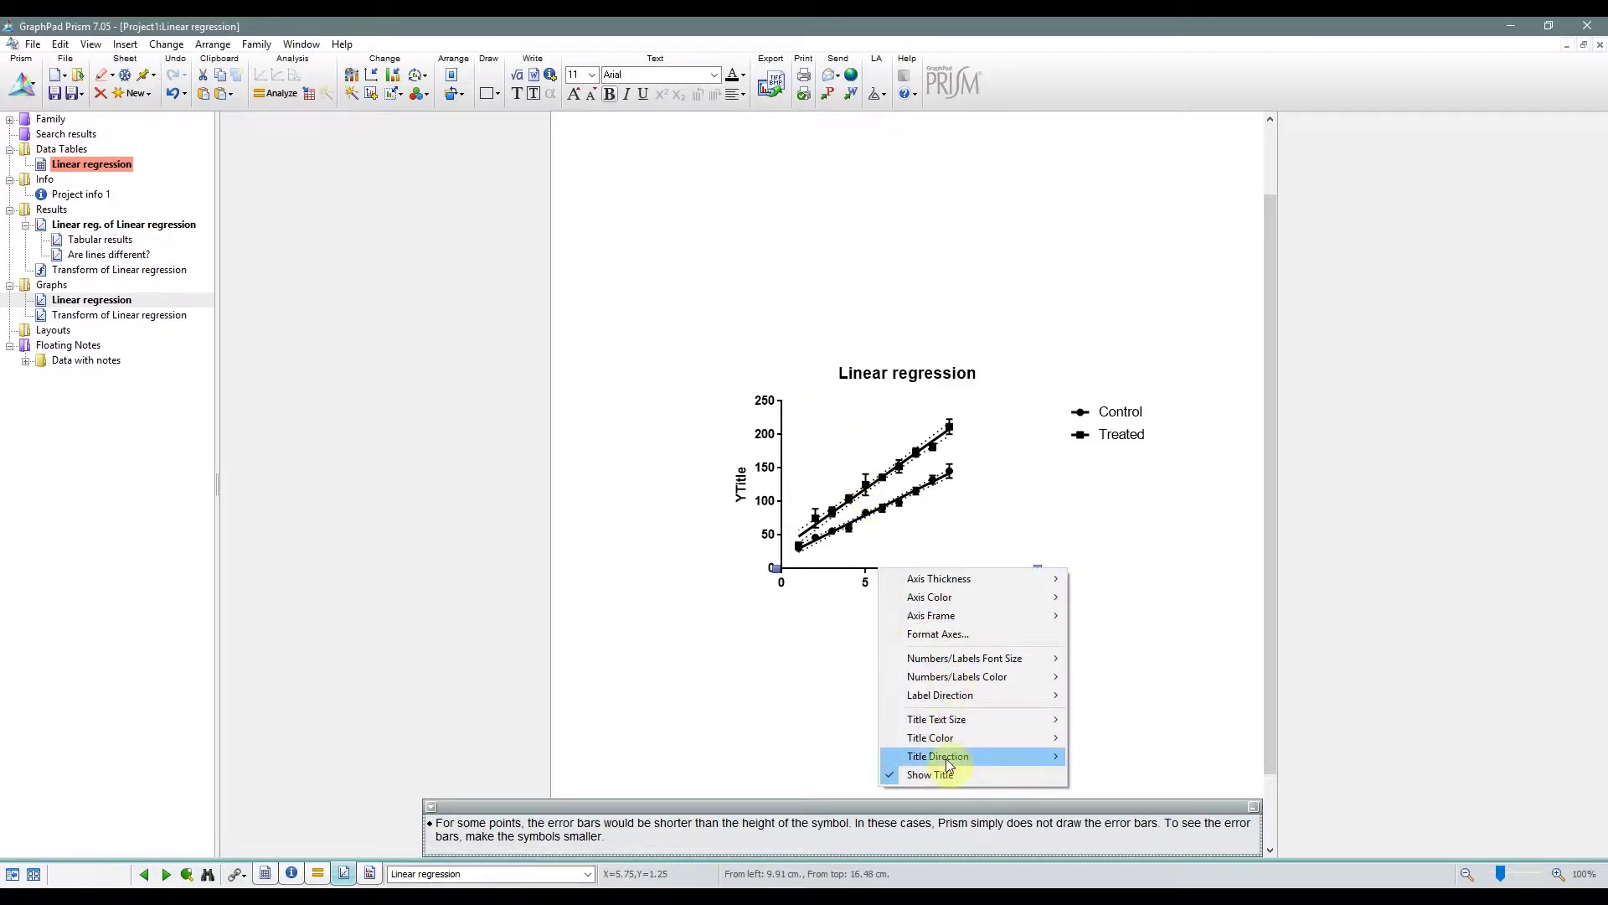
mouse_move(985, 585)
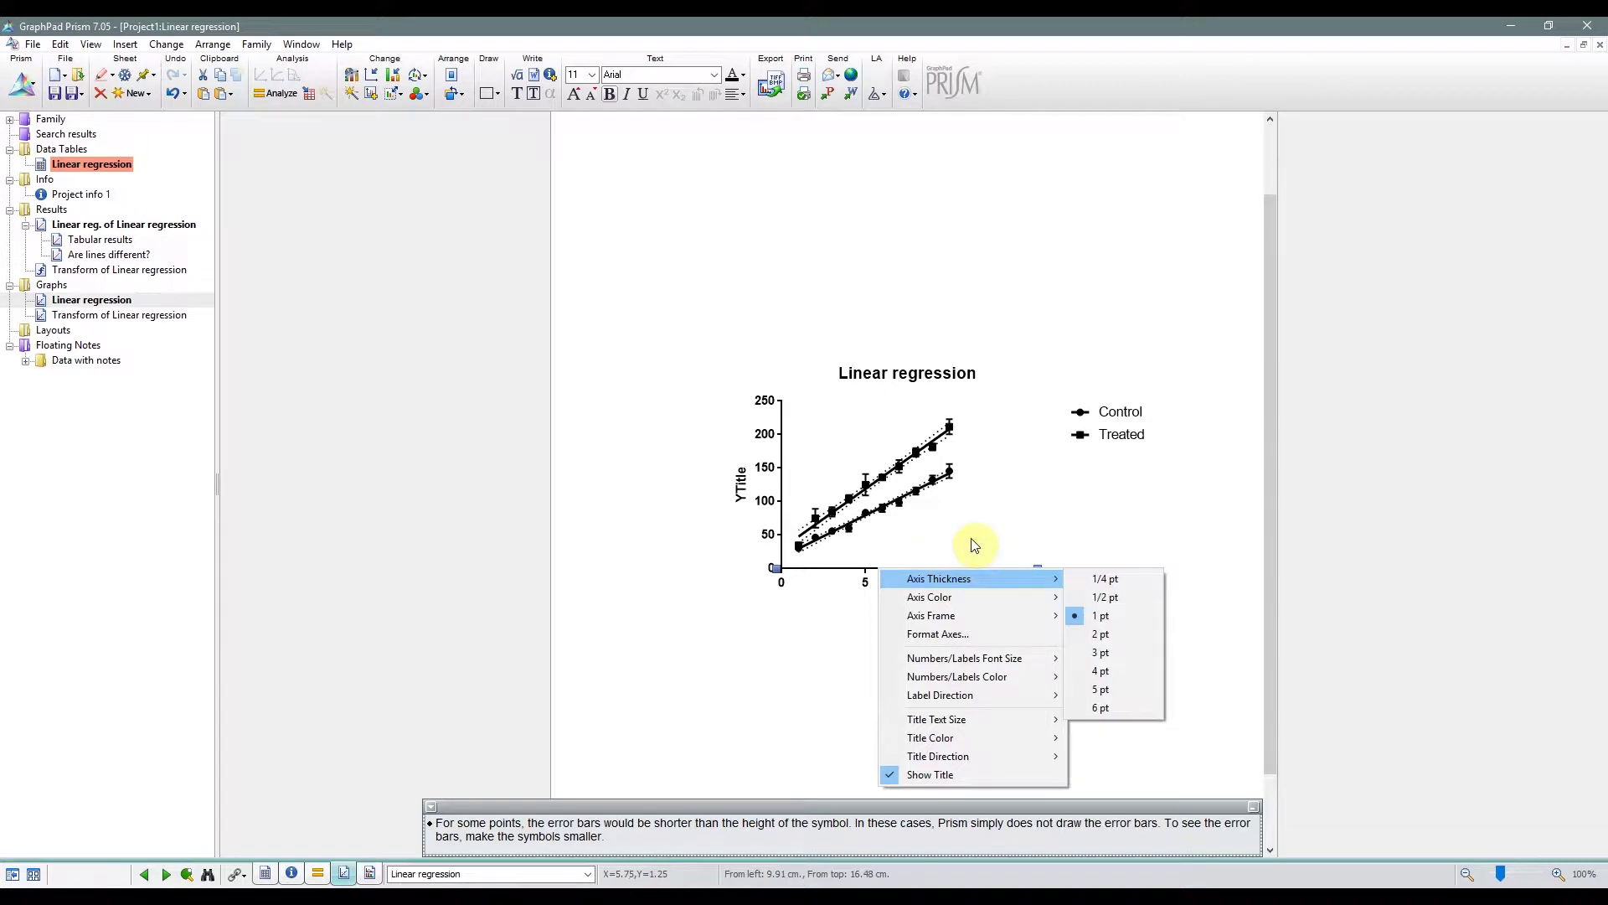
left_click(951, 482)
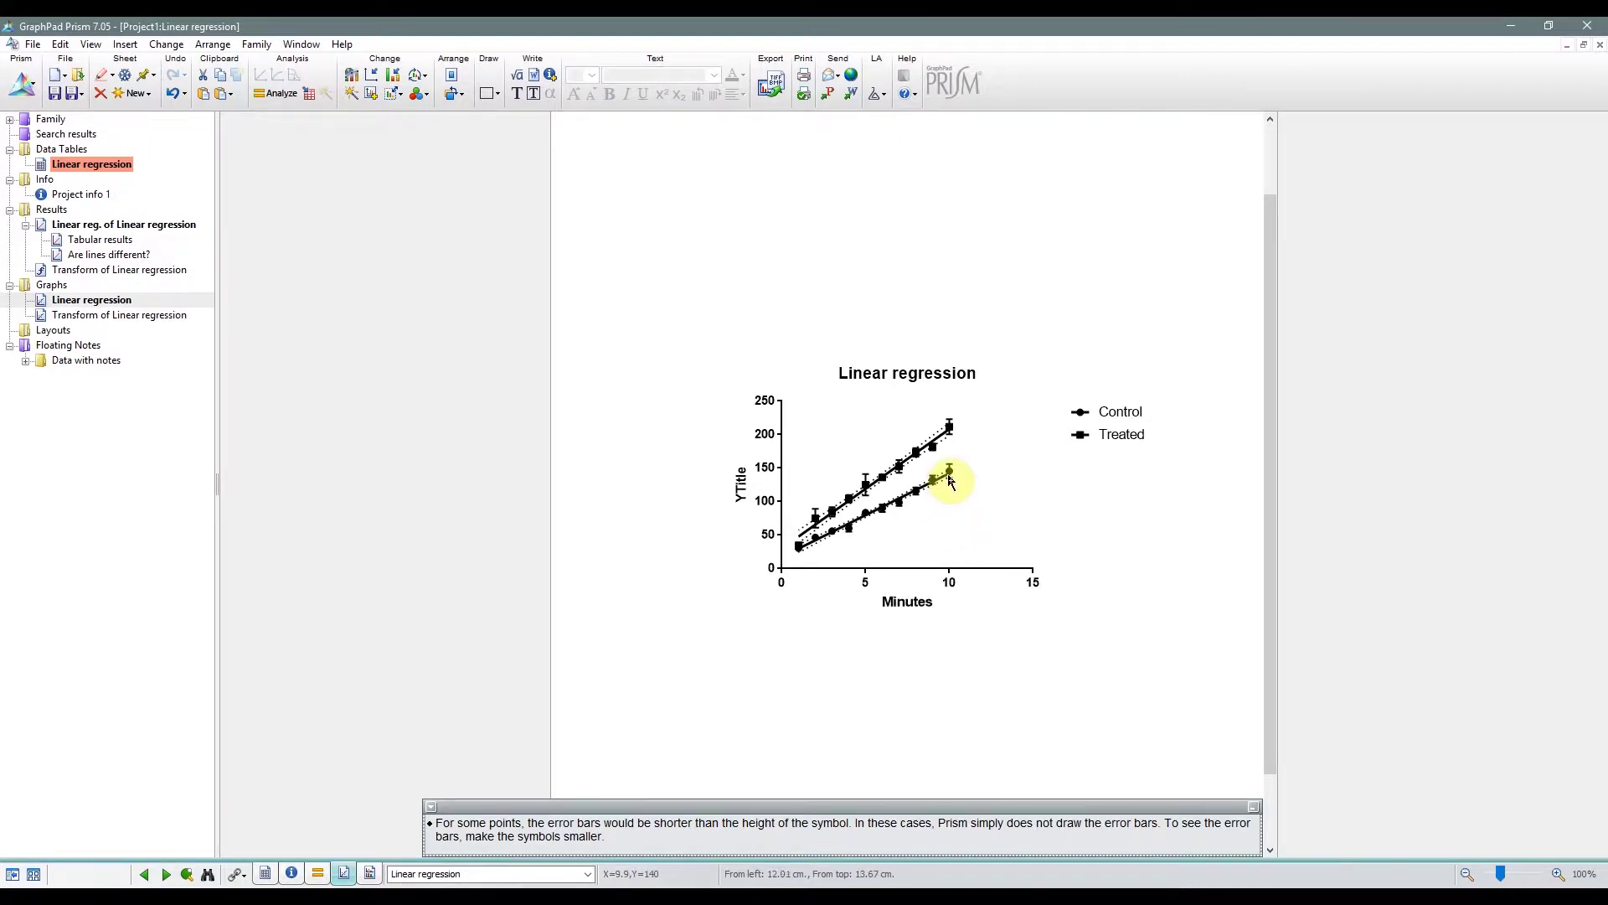
Apply the Colors scheme so Control plots blue and Treated plots red.
left_click(947, 474)
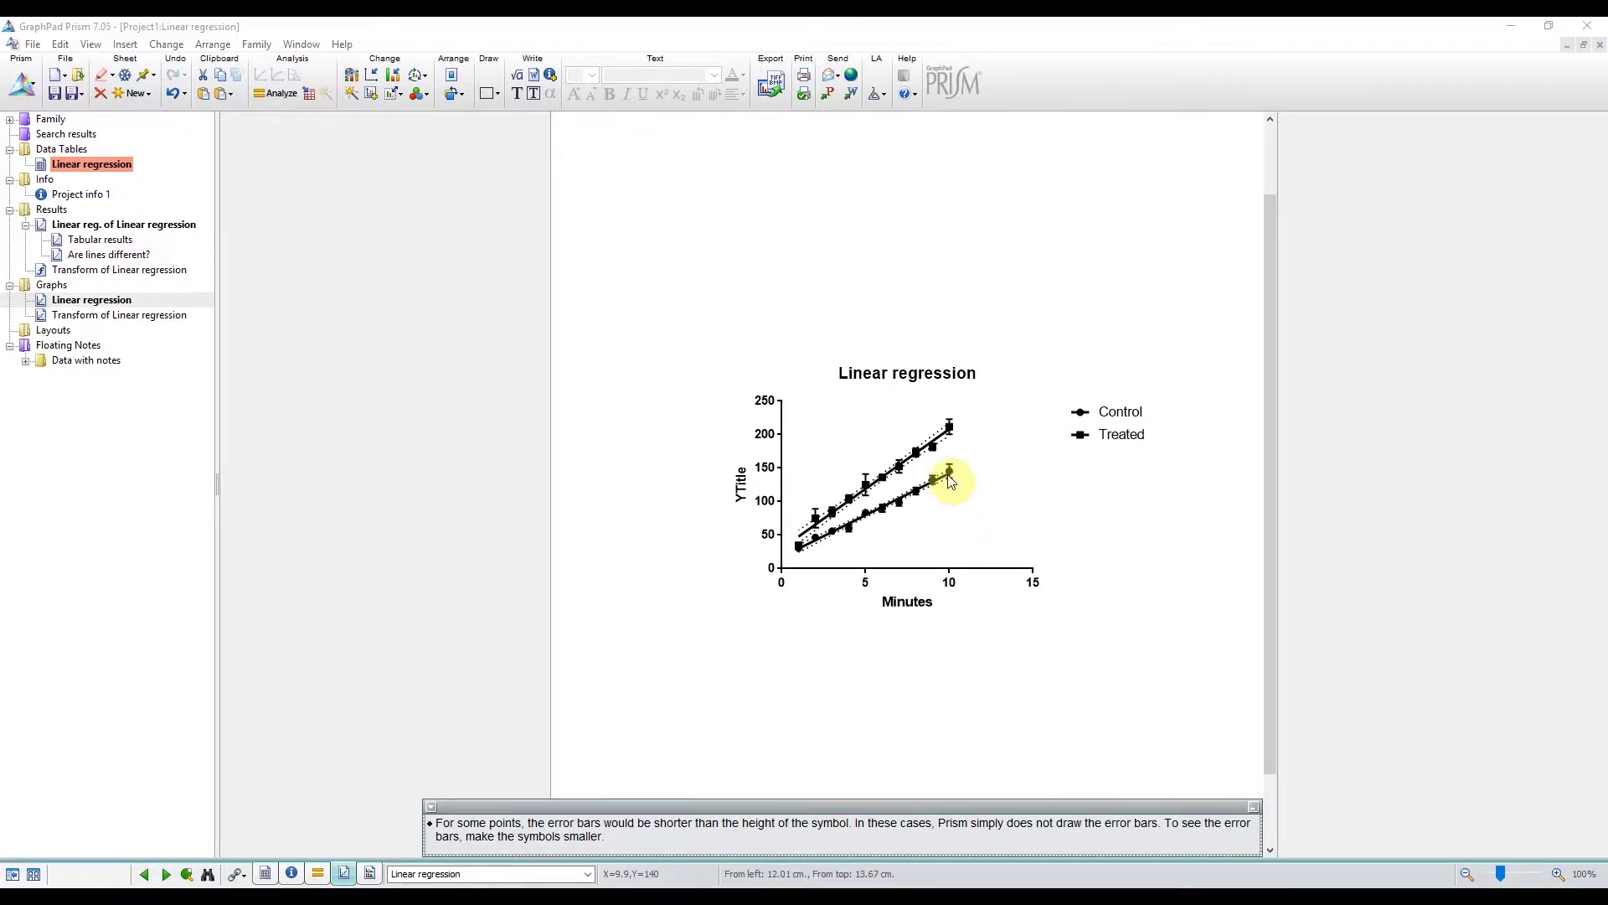
left_click(1010, 216)
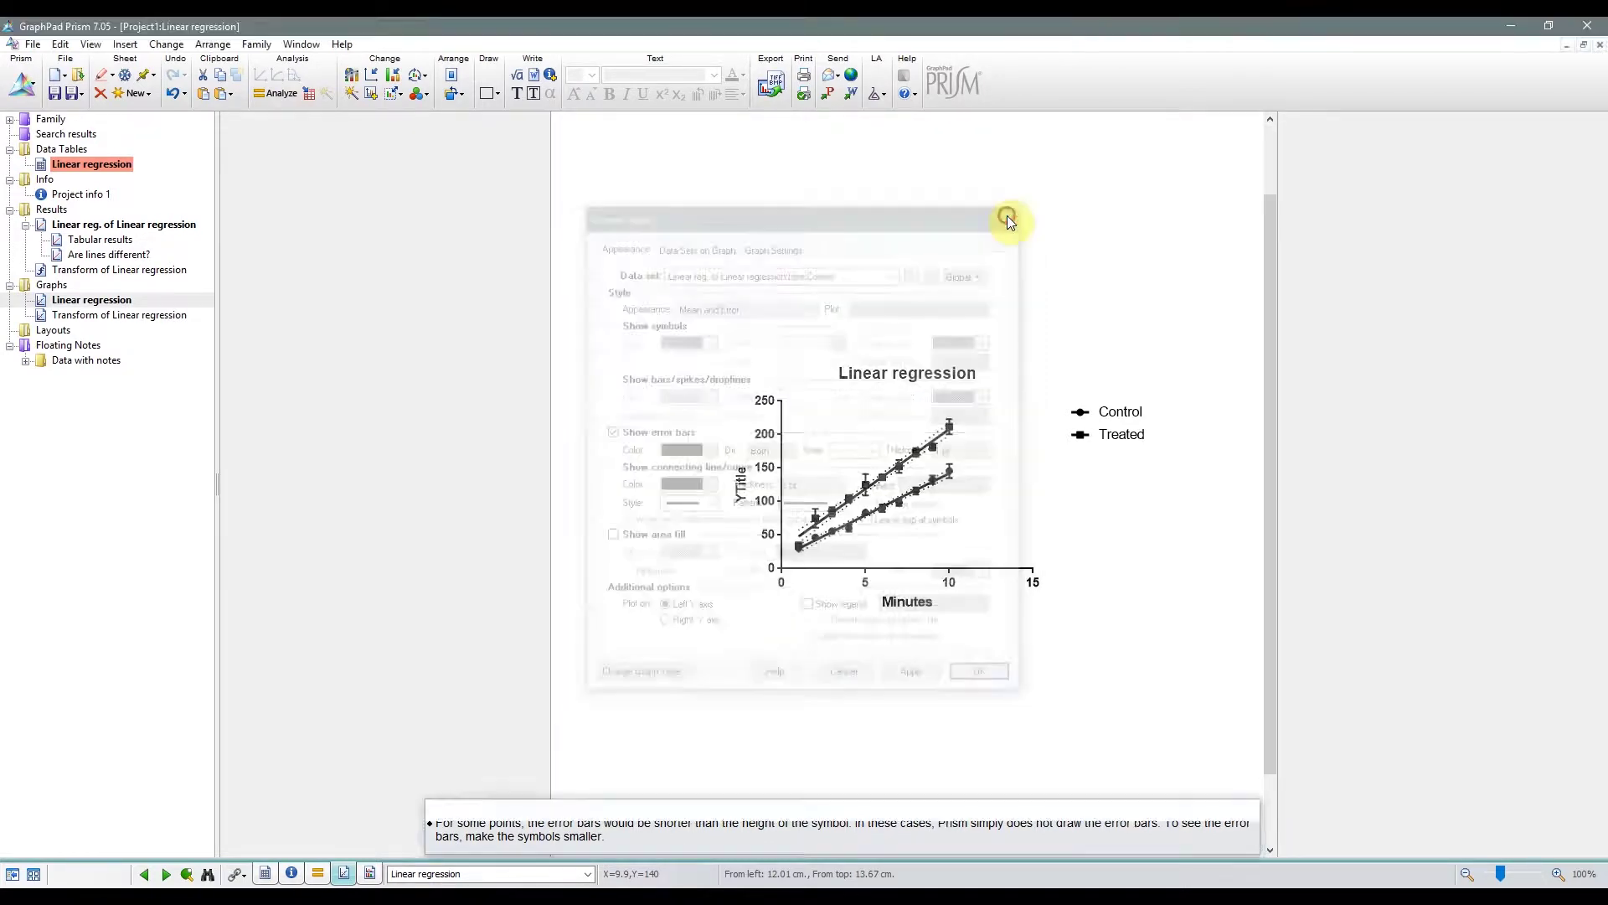
left_click(419, 93)
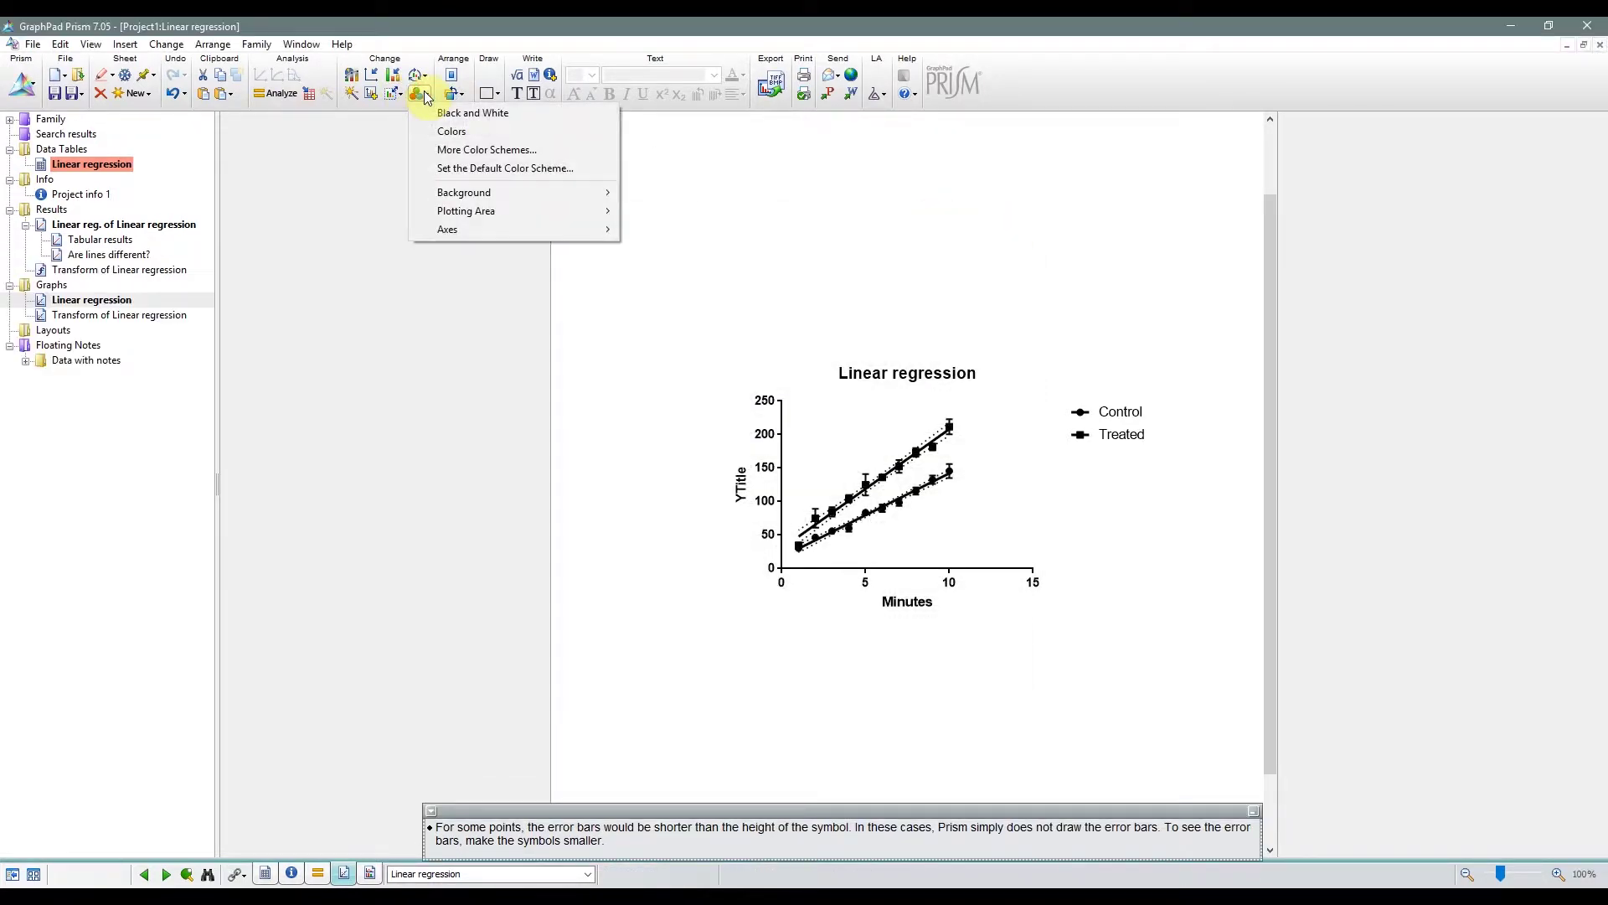
left_click(457, 134)
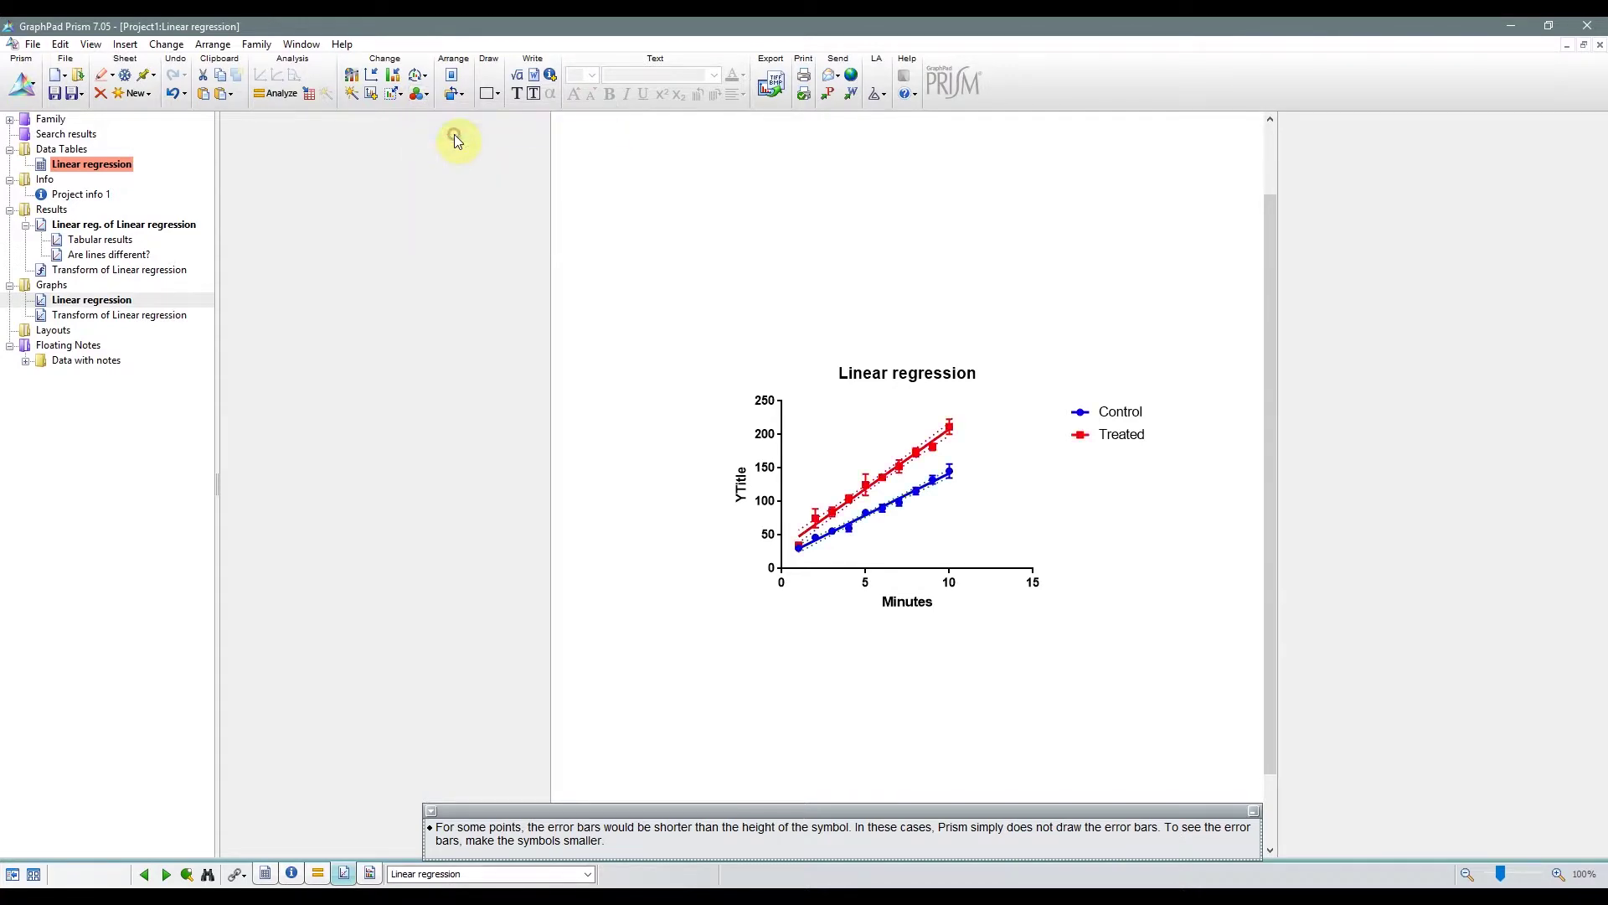
Apply the Linear regression graph's formatting, legend included, to the Transform graph: blue Control, red Treated.
left_click(353, 100)
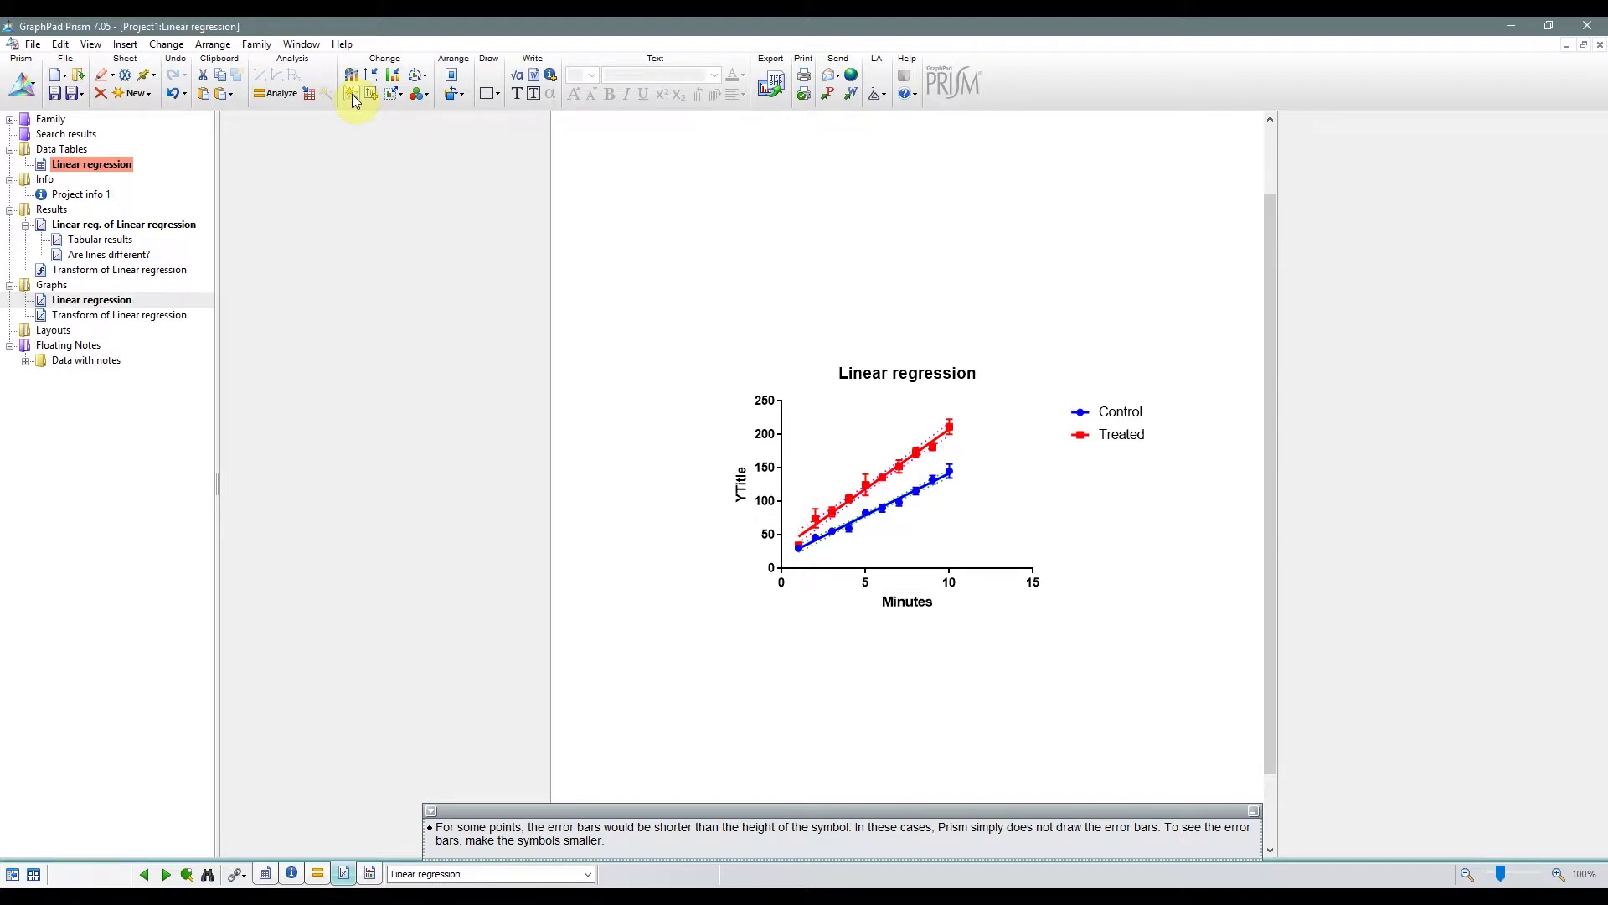
left_click(173, 315)
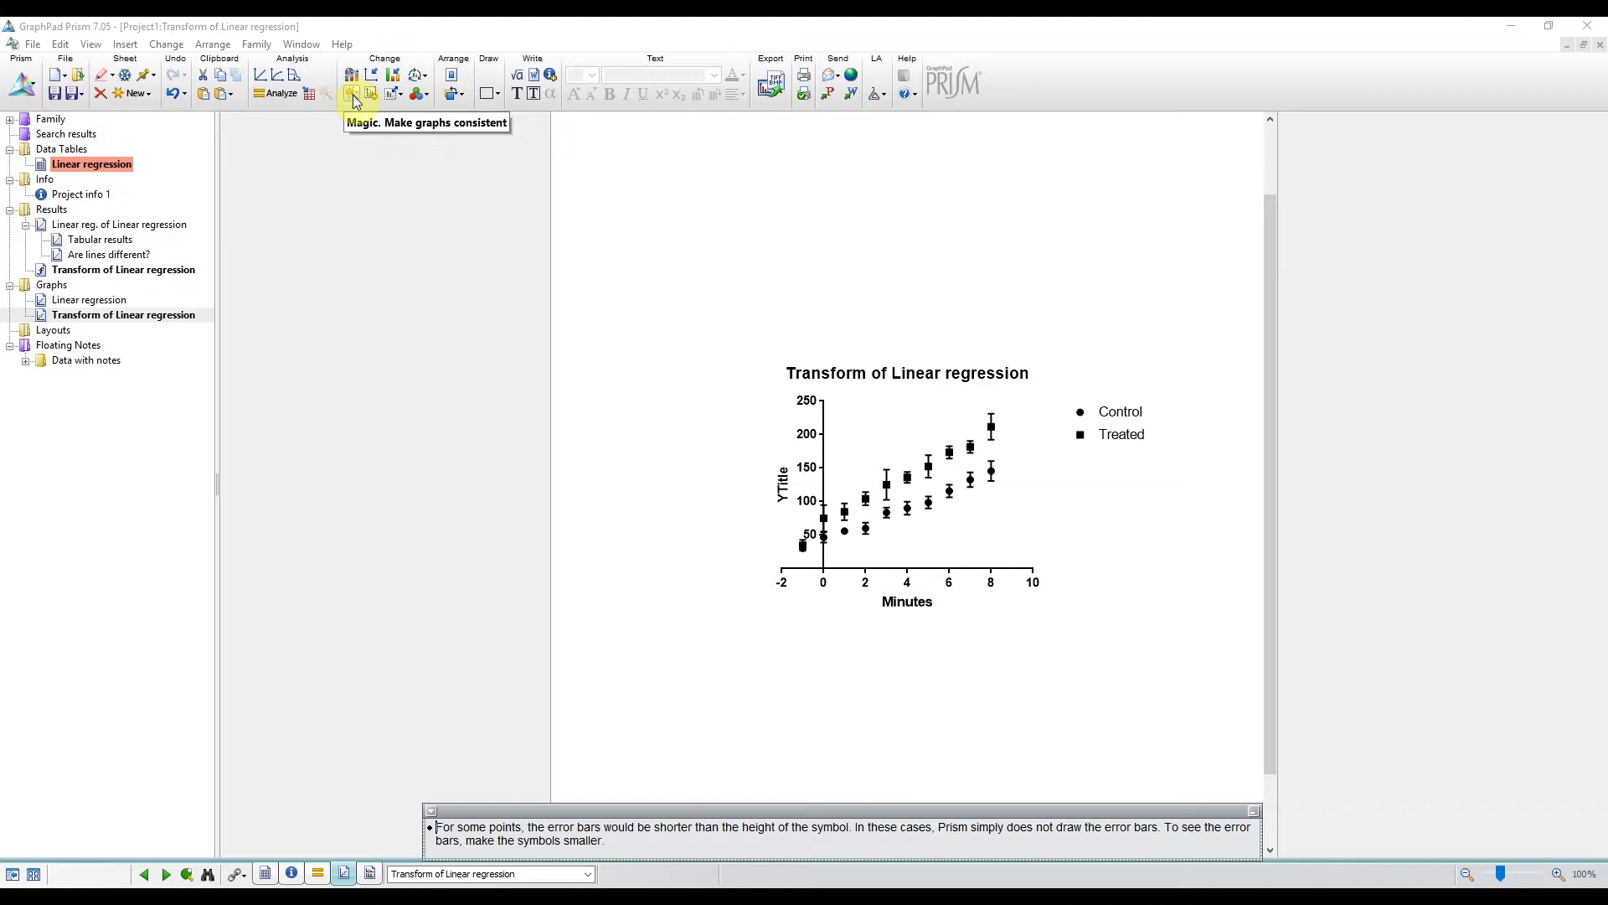
left_click(51, 285)
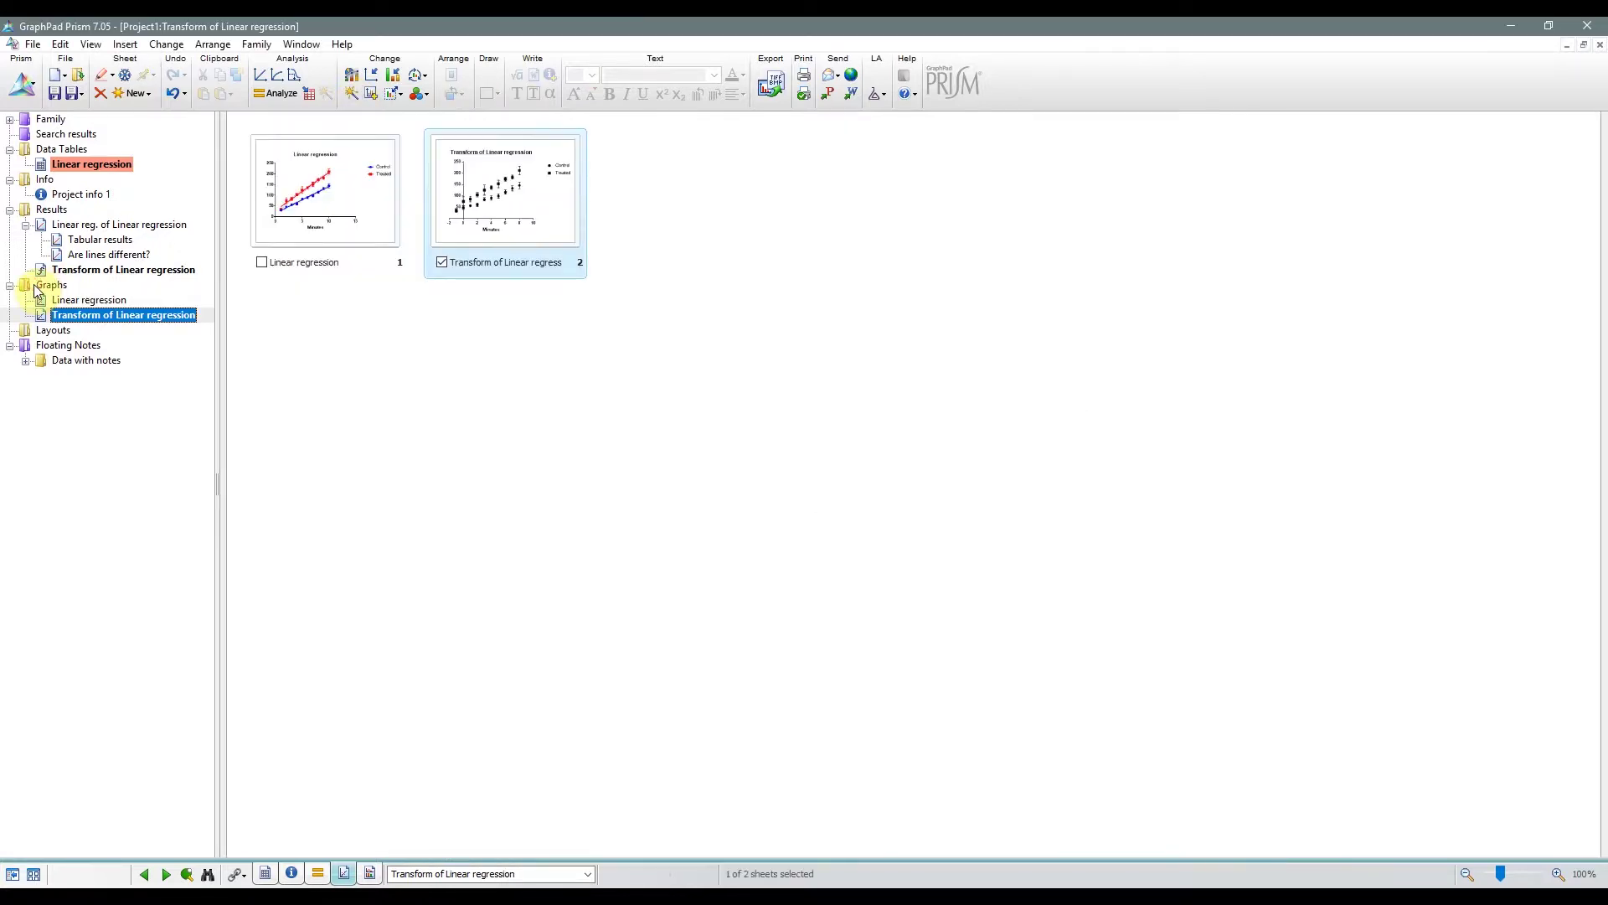
left_click(262, 262)
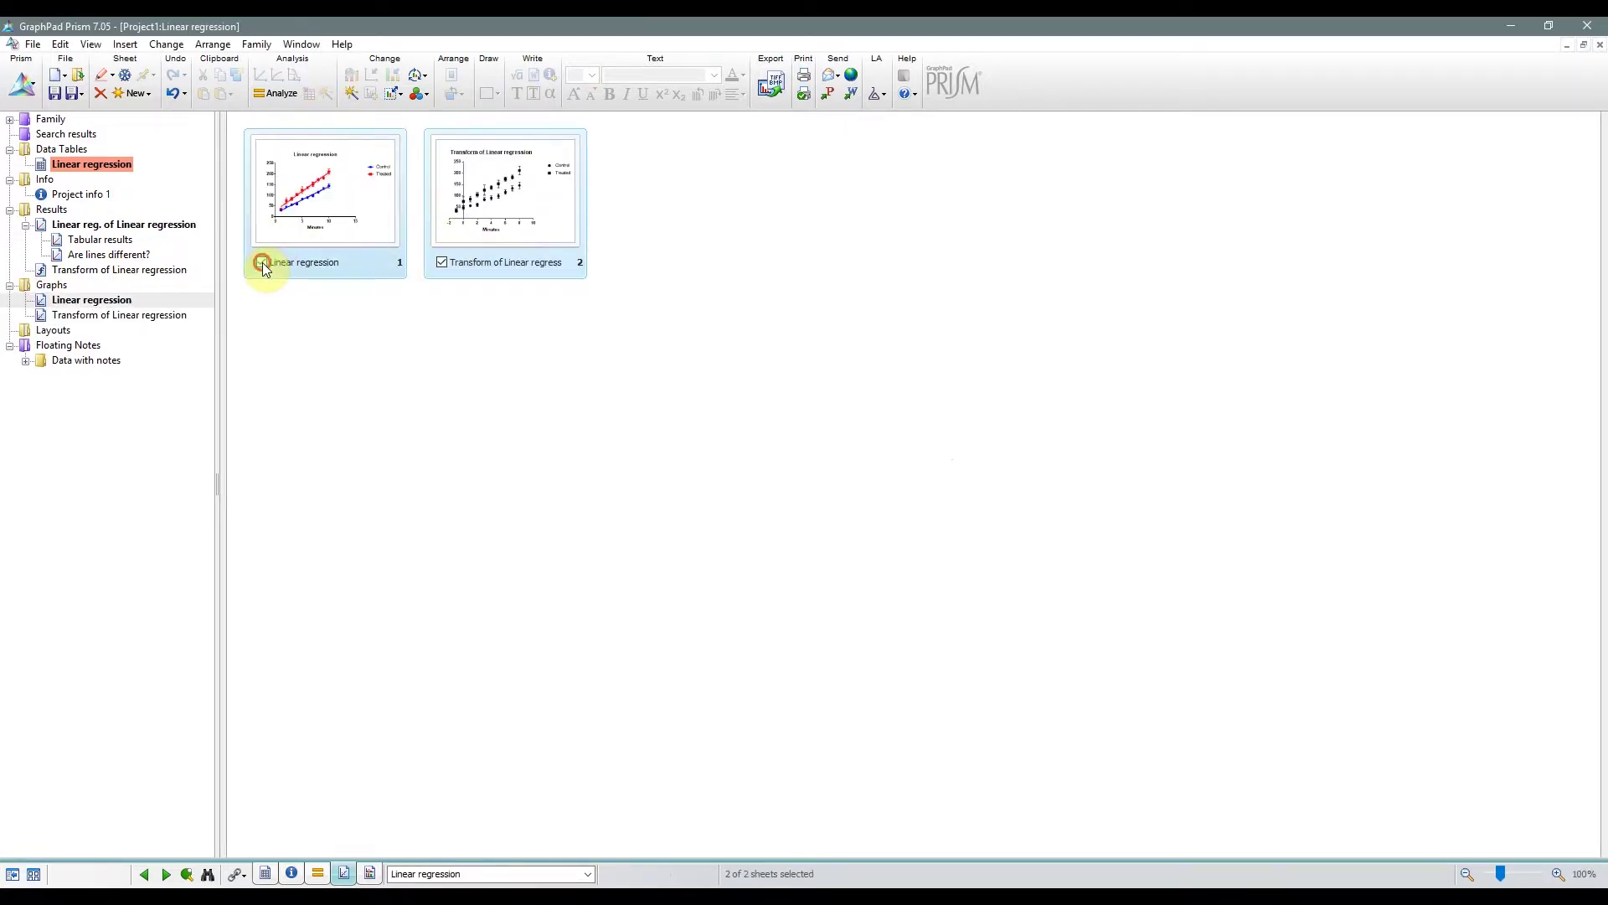
left_click(265, 263)
double_click(510, 173)
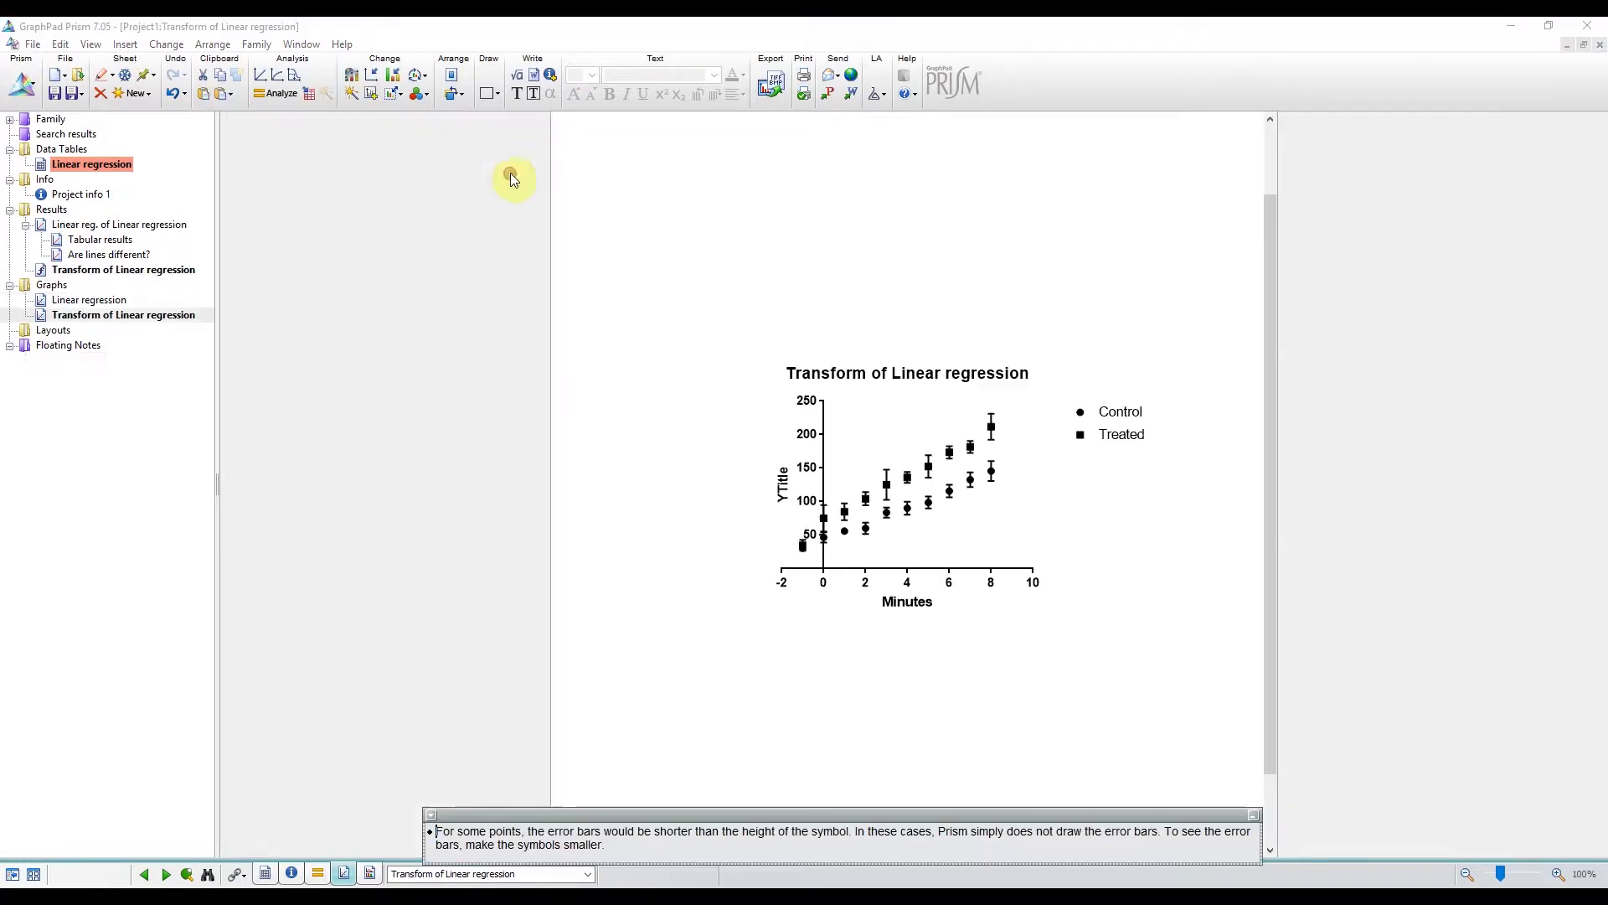
left_click(353, 94)
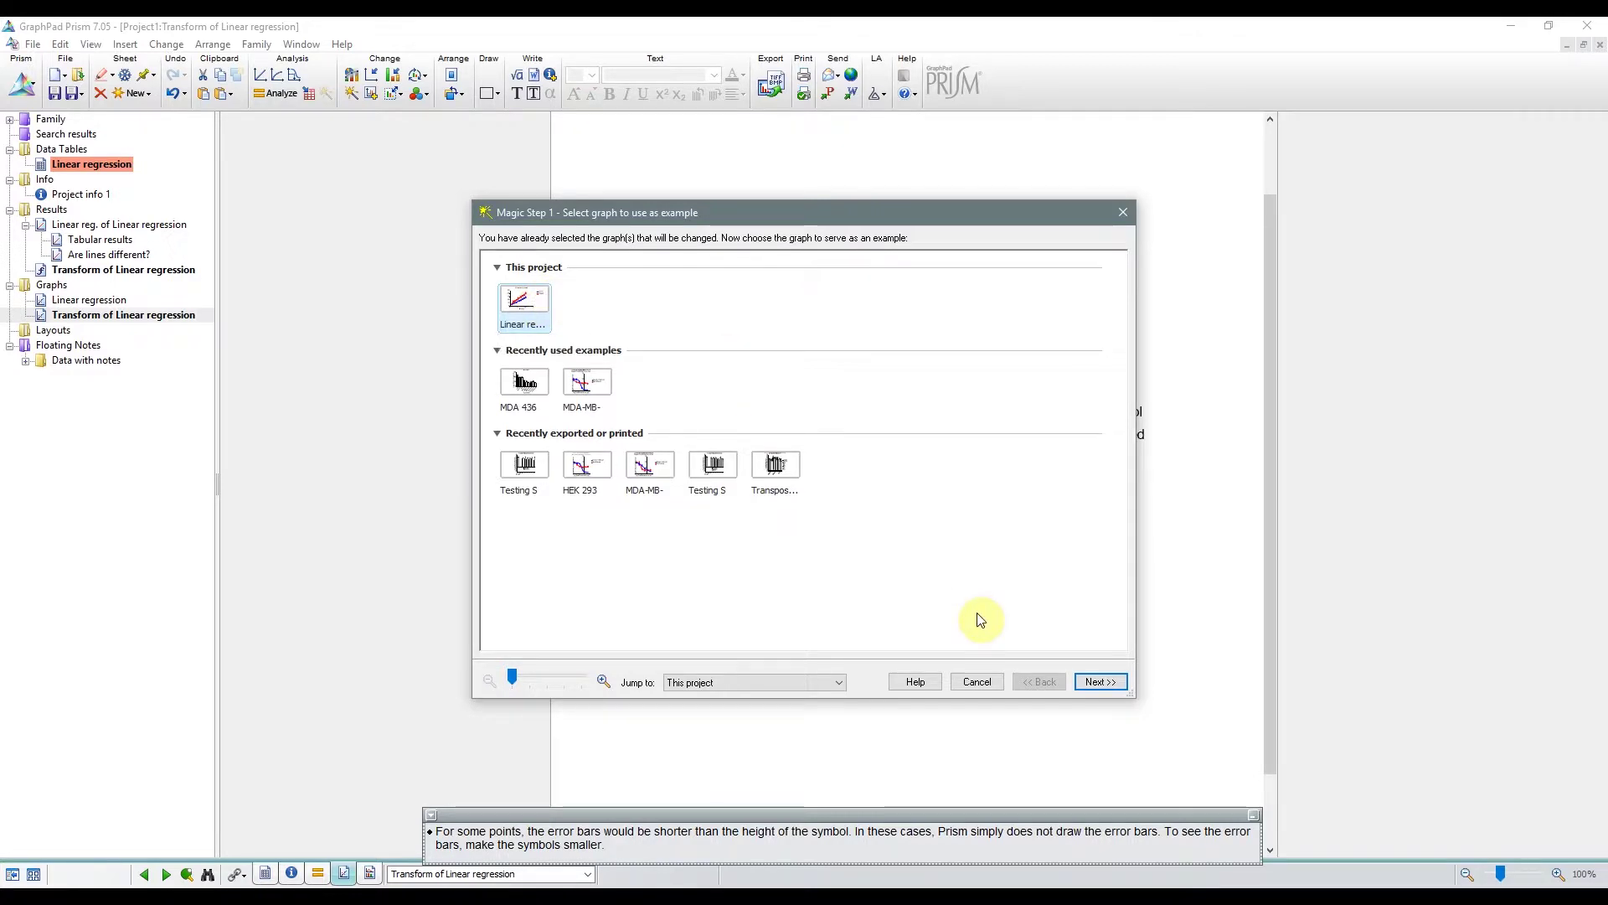
left_click(1101, 681)
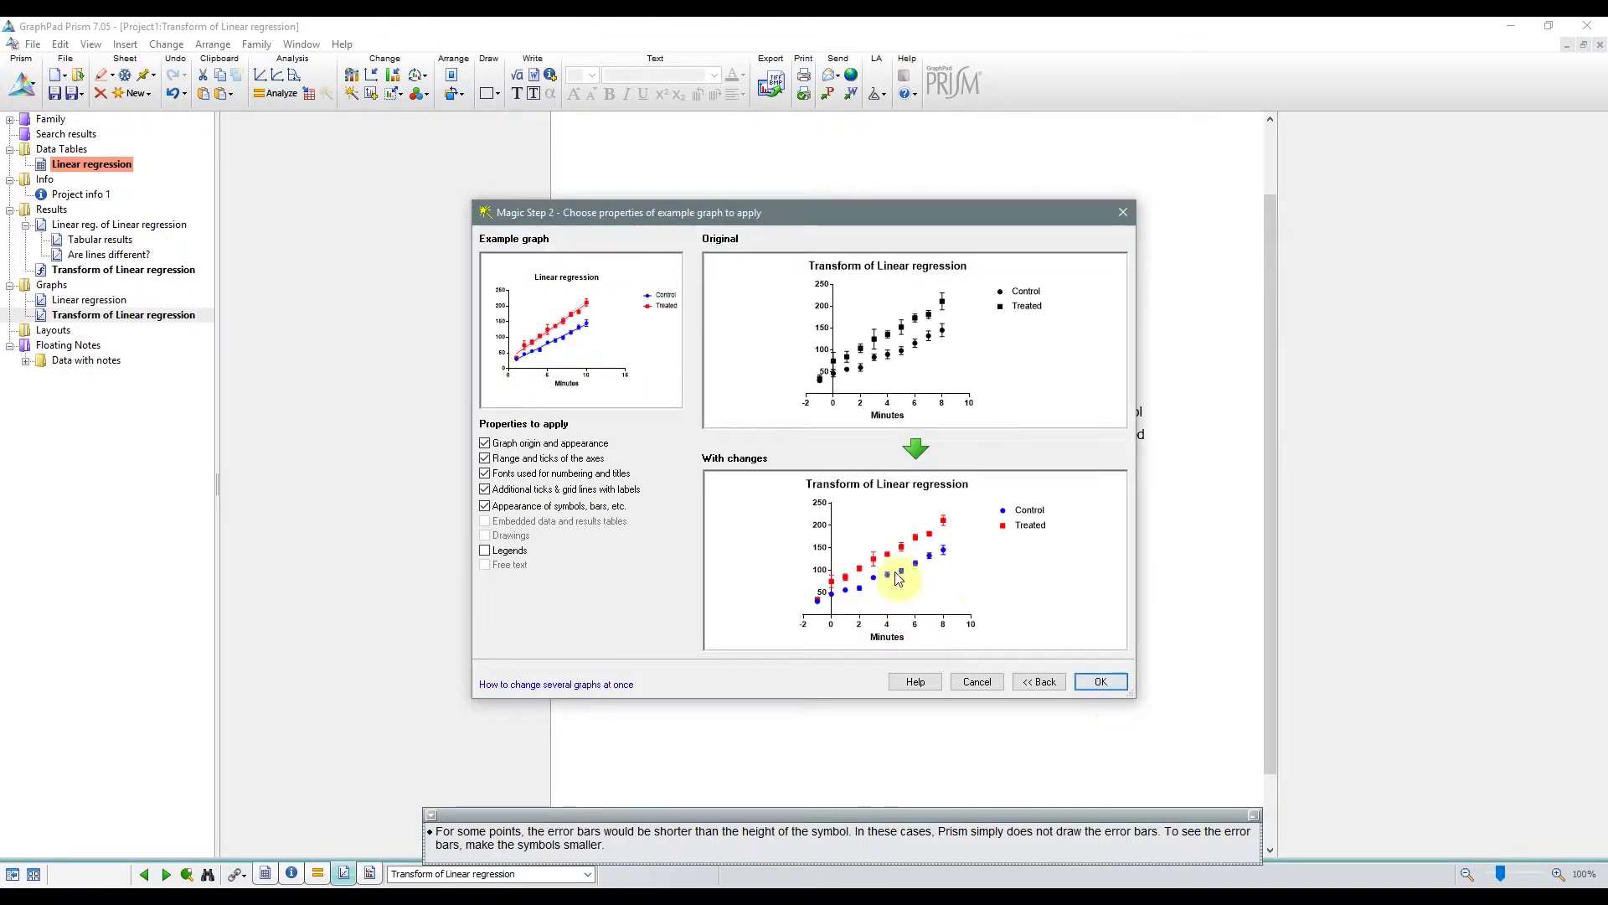
left_click(509, 553)
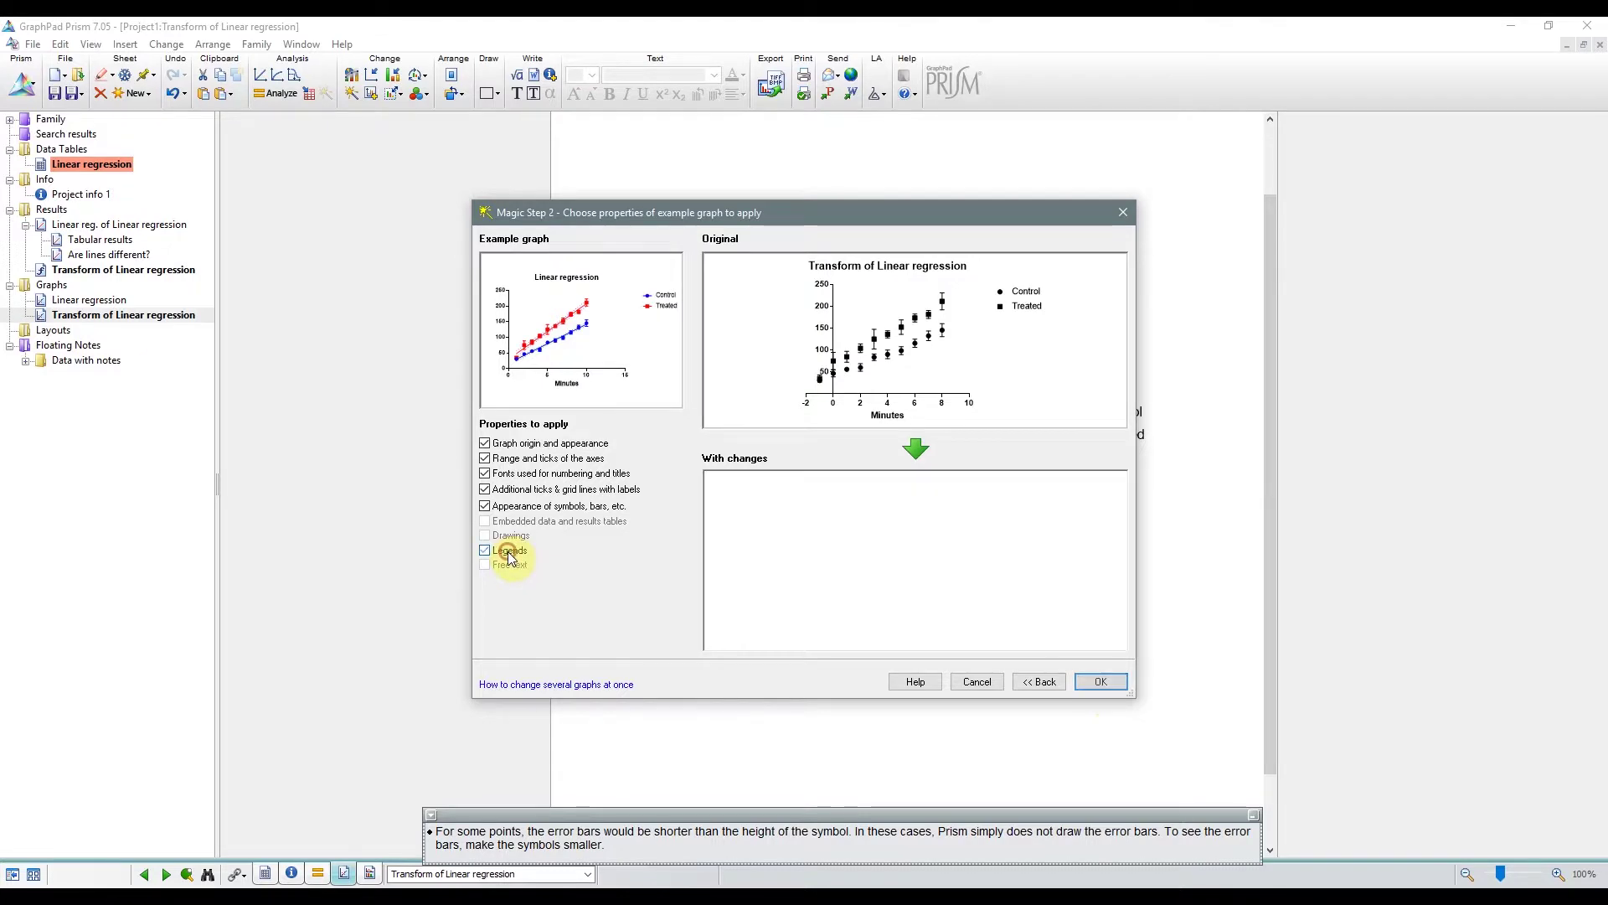
left_click(1101, 682)
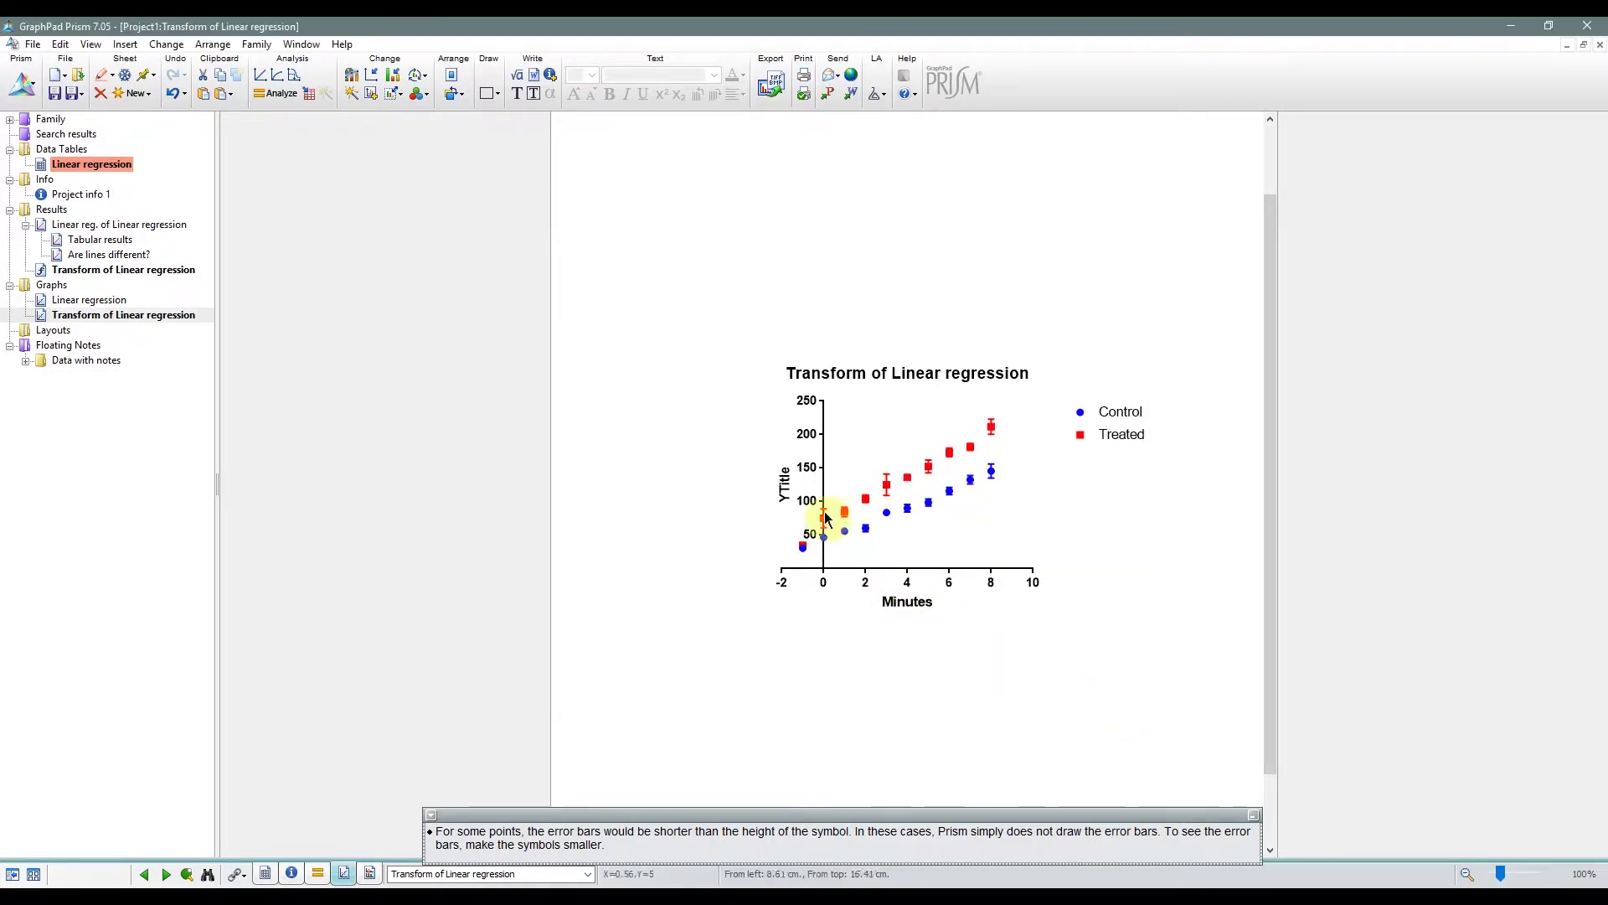
left_click(74, 301)
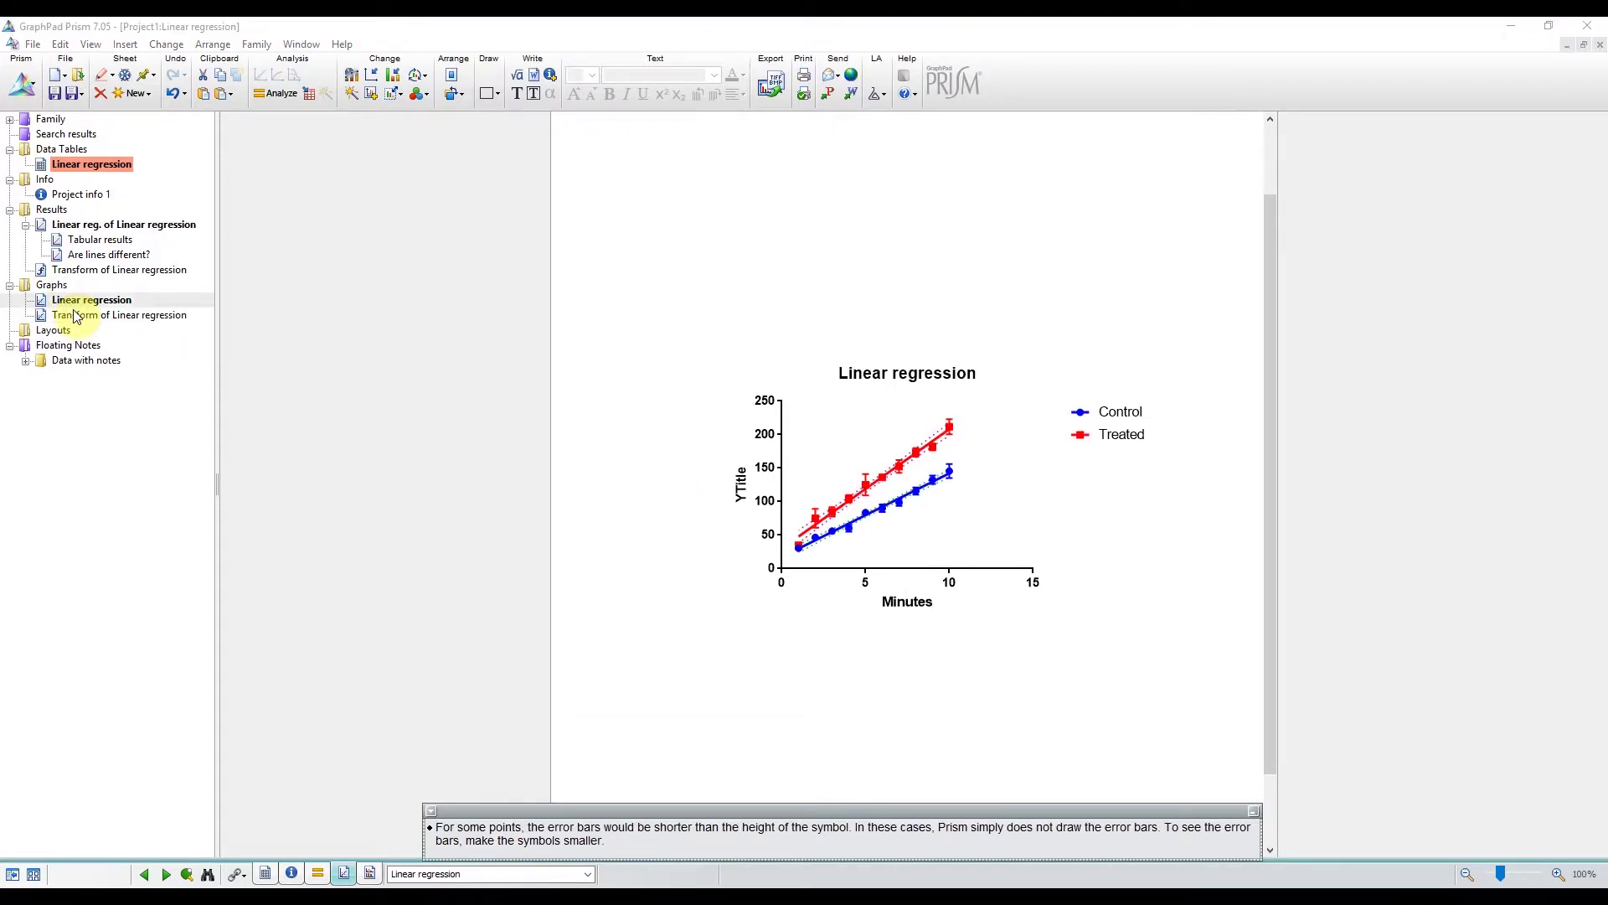
left_click(75, 315)
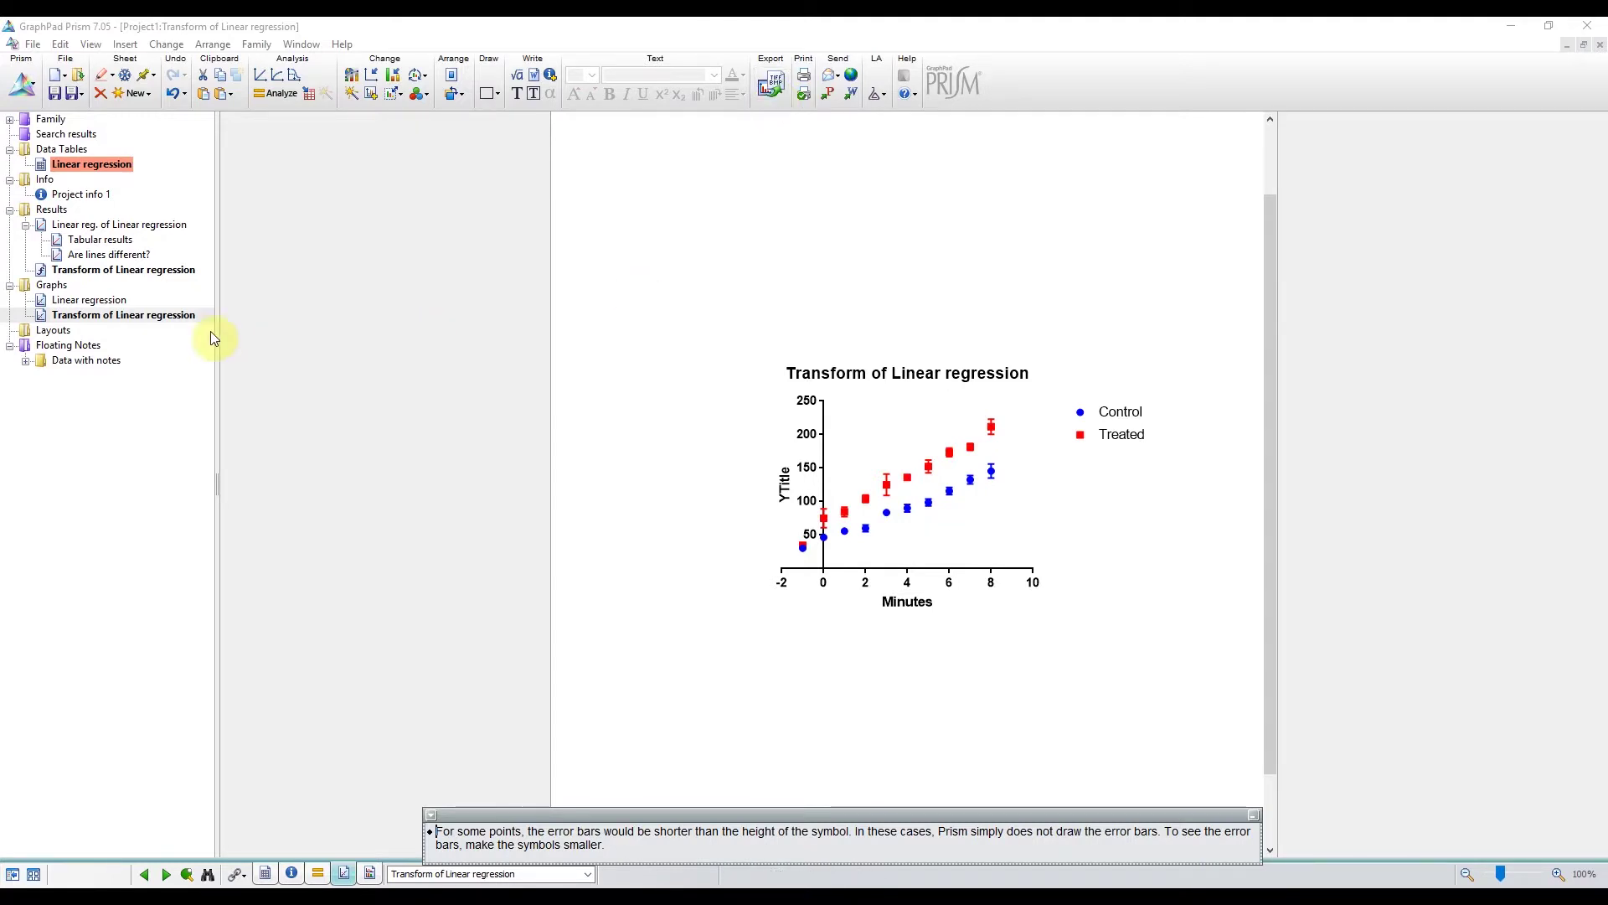
Start a new portrait layout with two graphs stacked vertically.
left_click(53, 331)
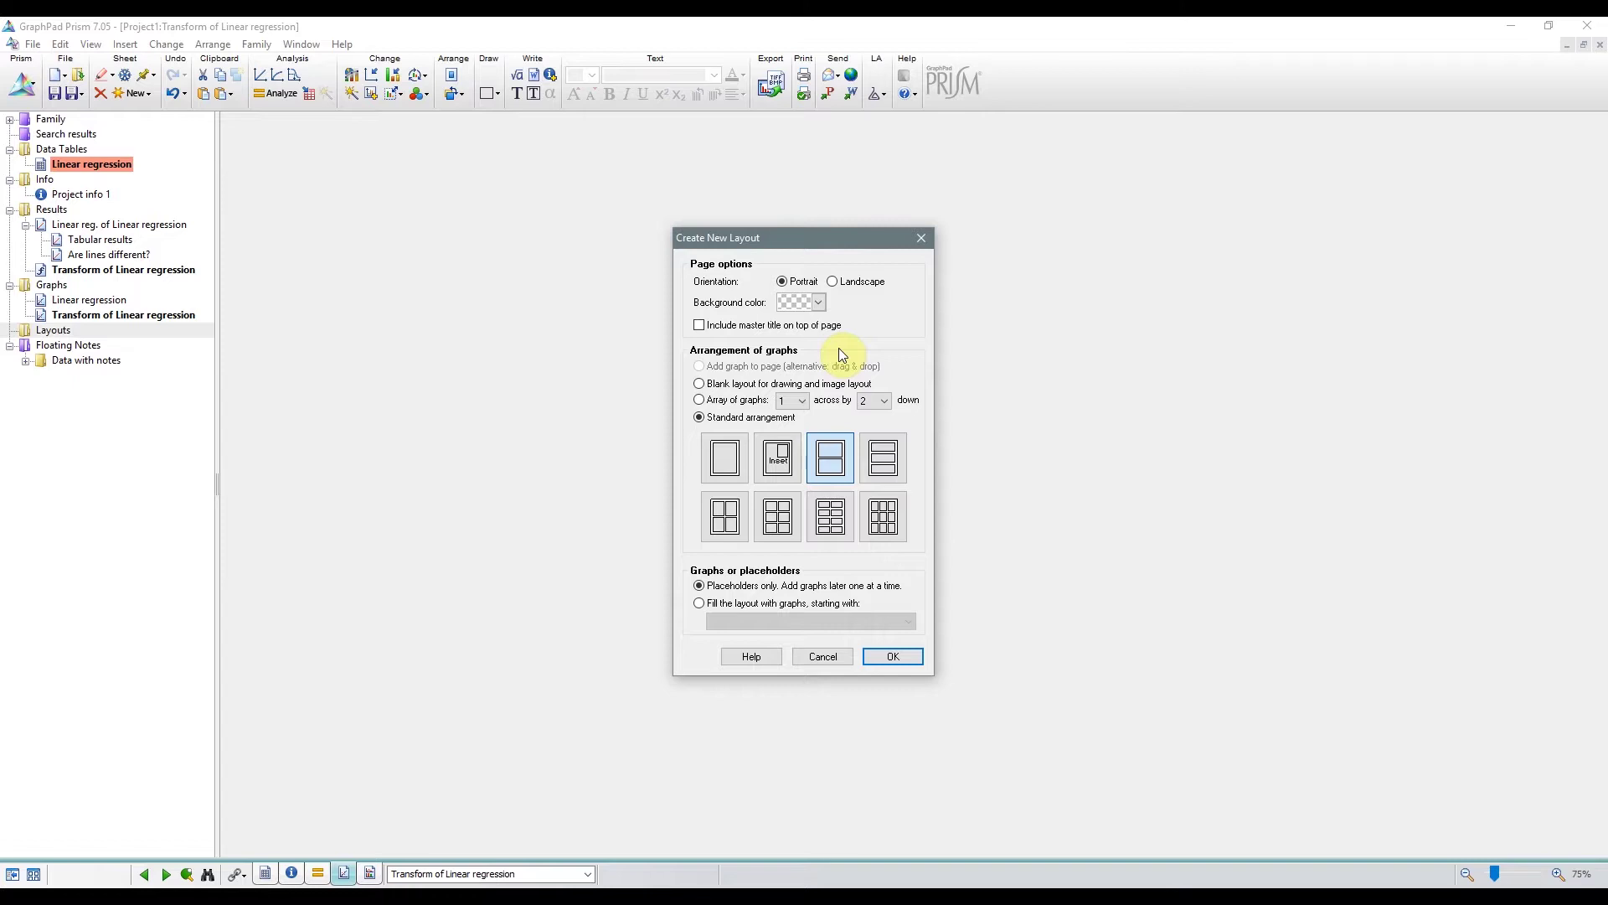
left_click(827, 471)
Create Layout 1 and place Linear regression in the top slot and Transform below.
left_click(912, 656)
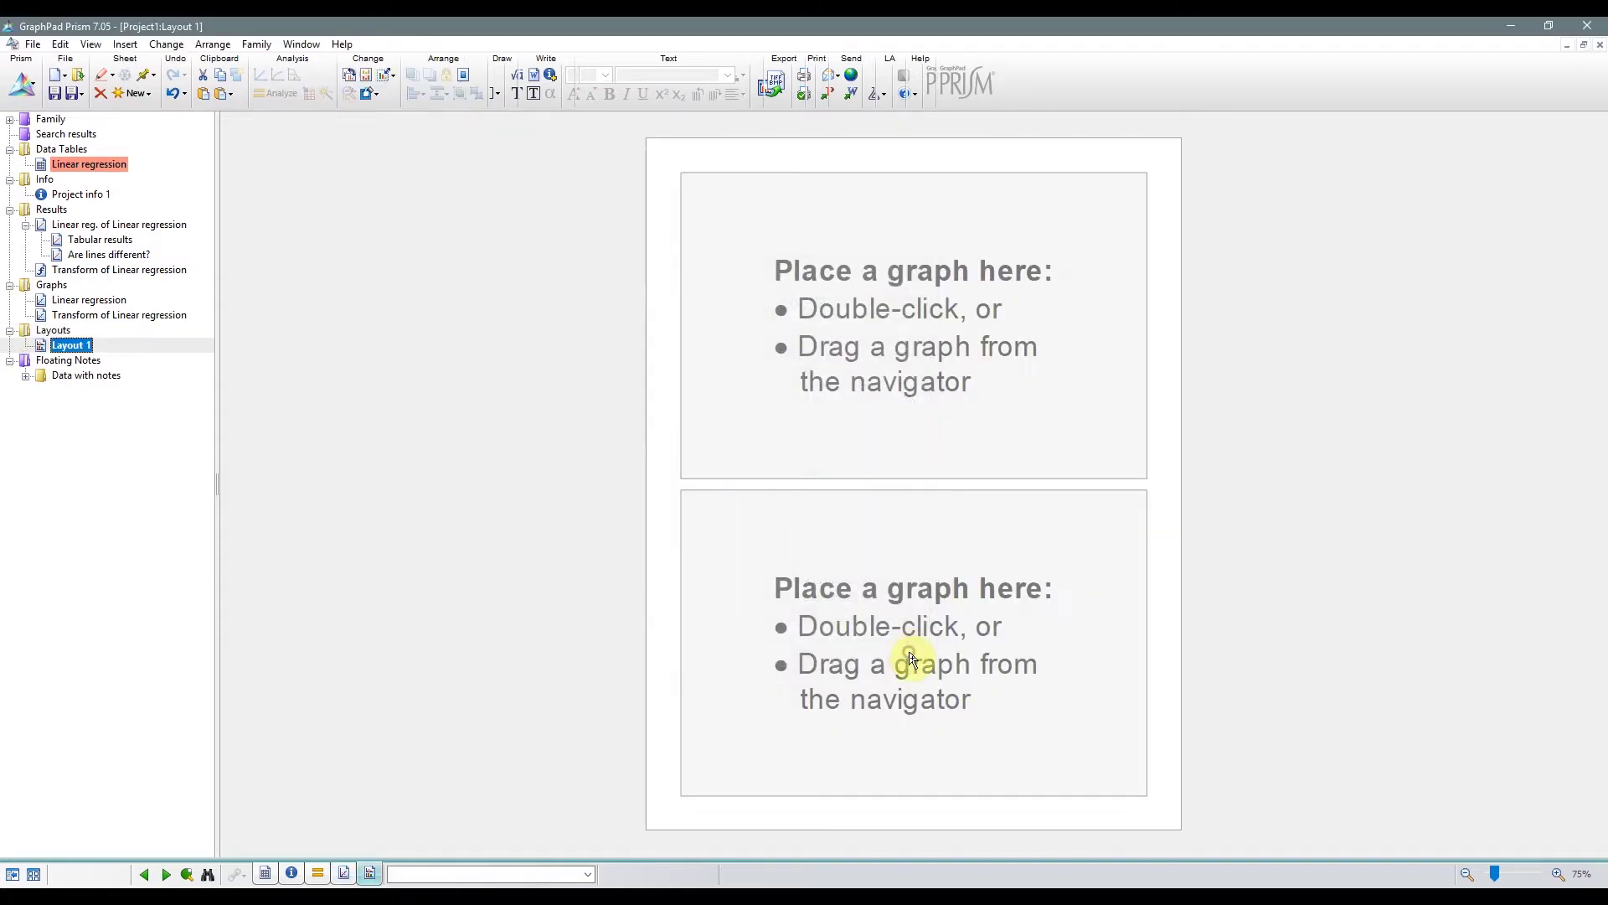
left_click_drag(93, 301, 716, 302)
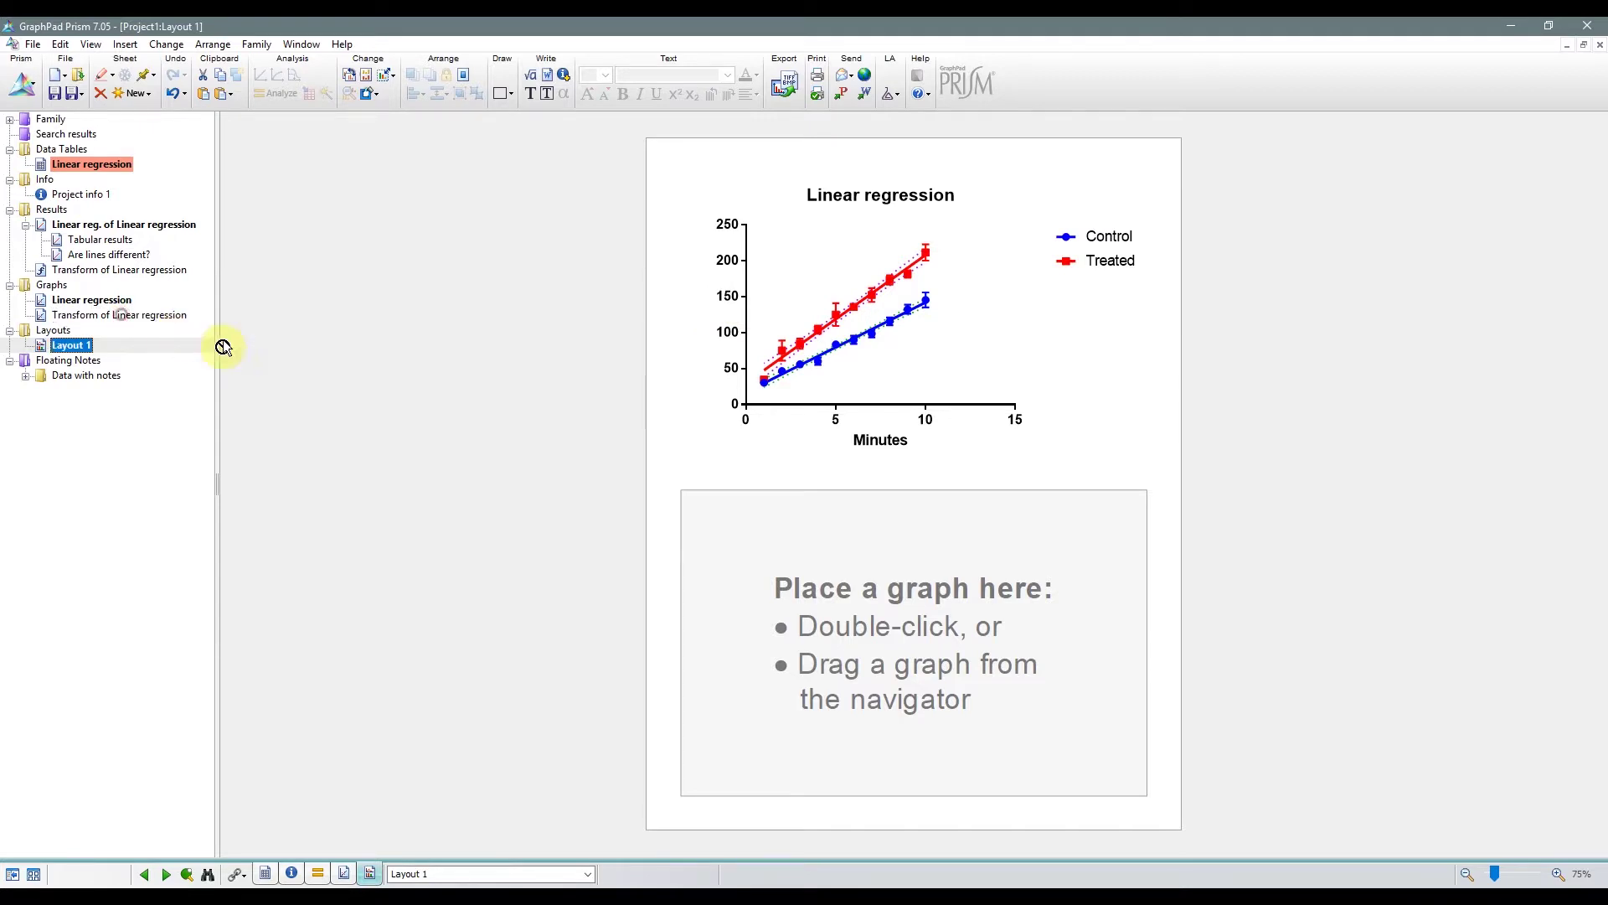
left_click_drag(222, 347, 883, 621)
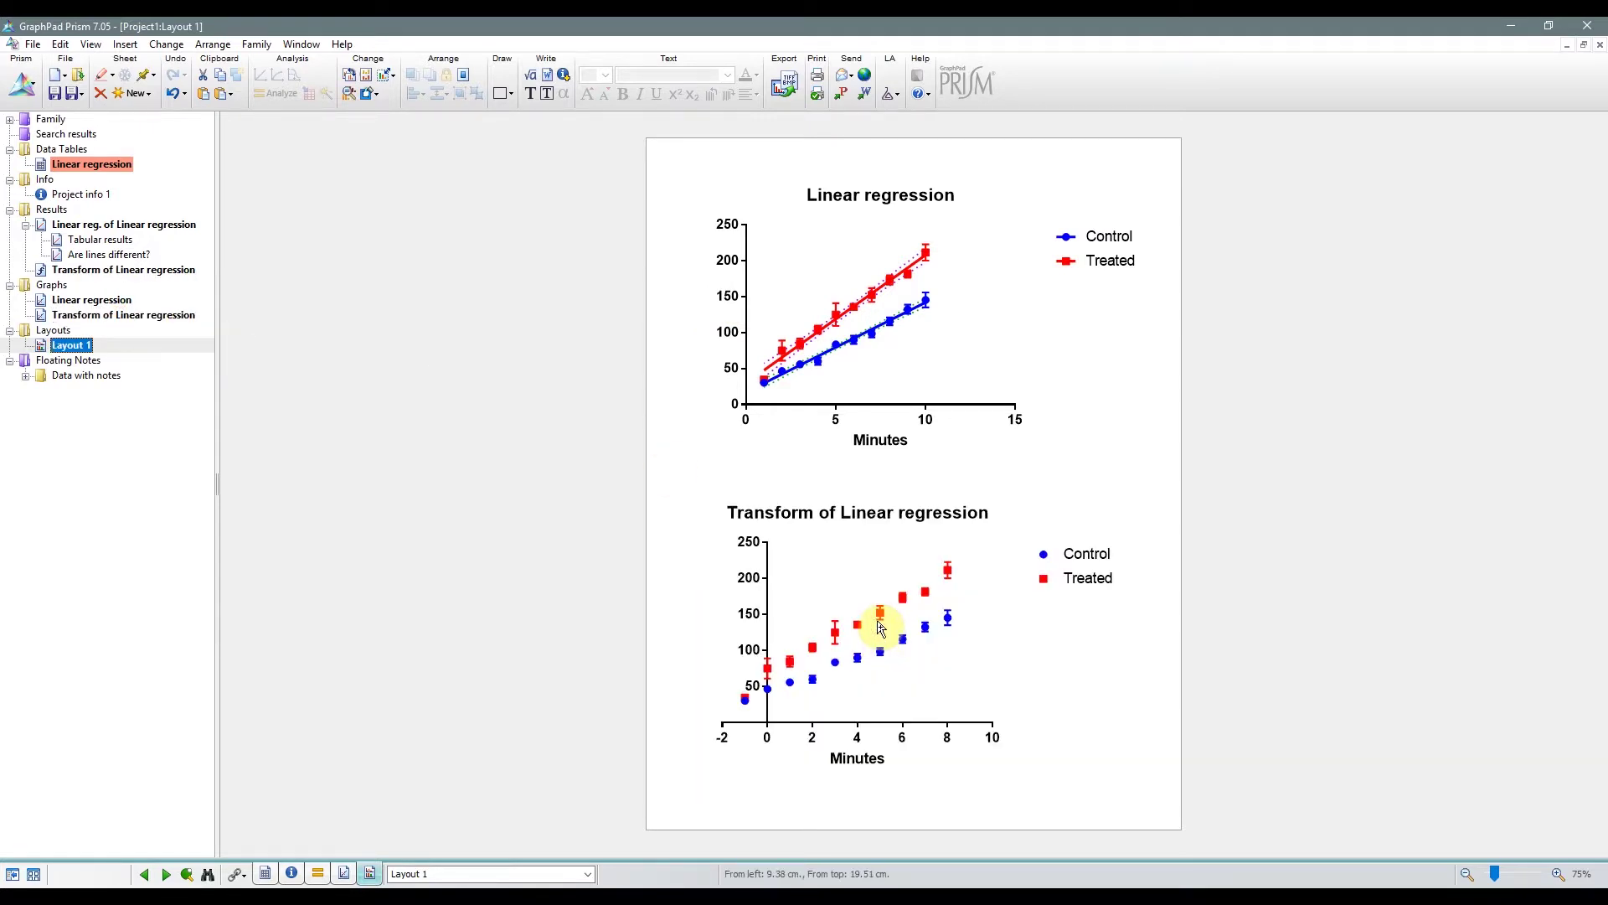
Align the Y axes of both layout graphs and equalize their scaling factors.
left_click(874, 358)
left_click(835, 605, "shift")
right_click(836, 597)
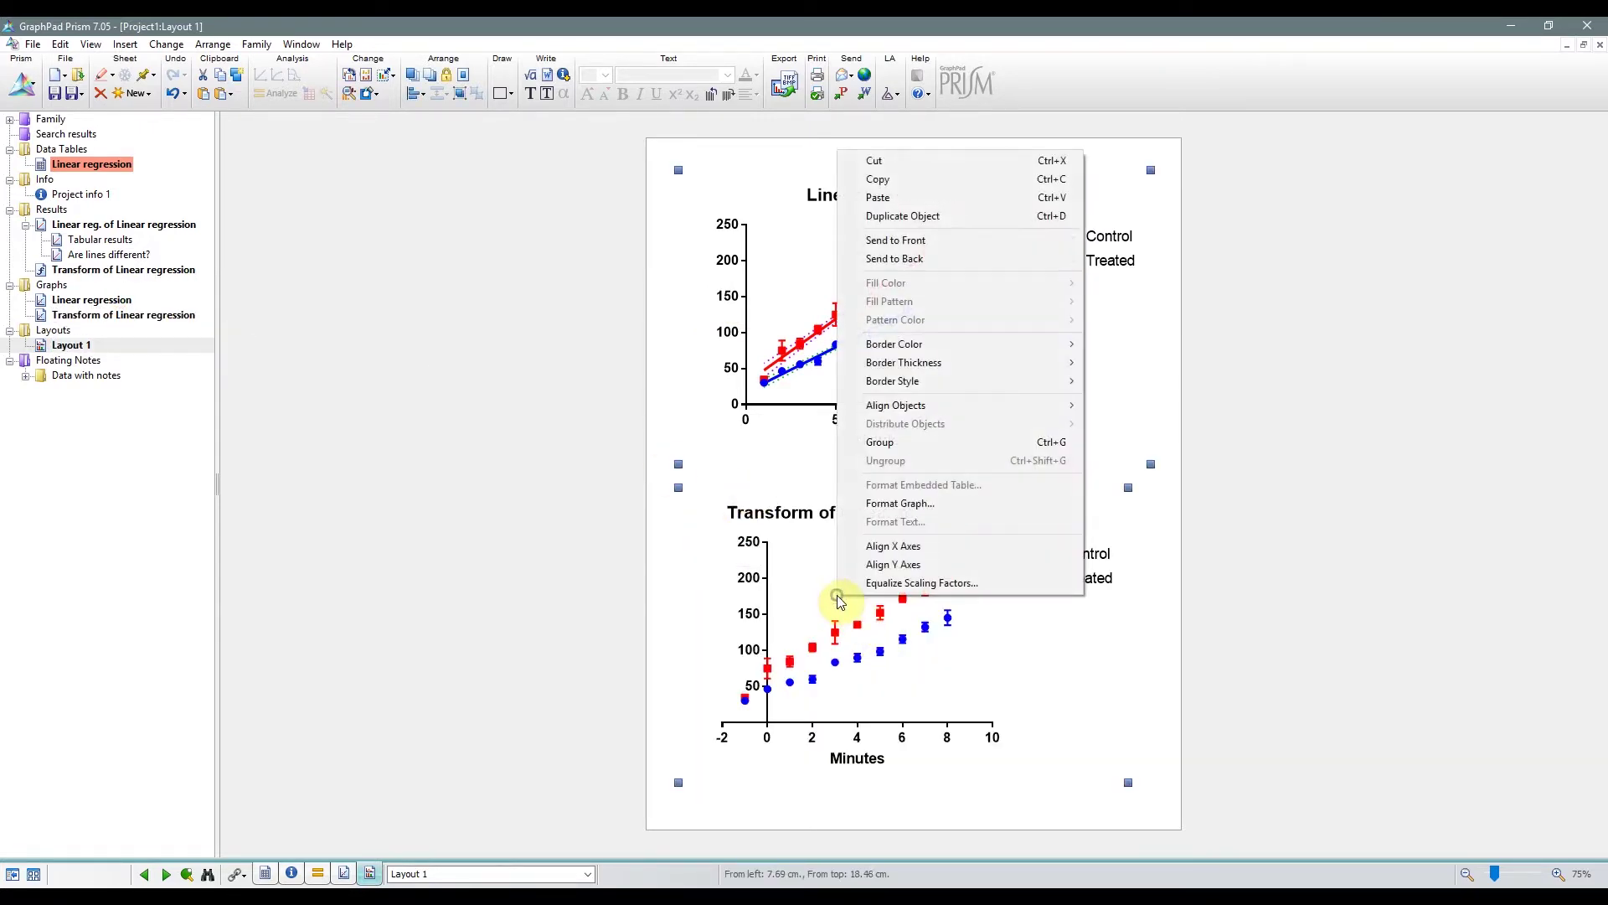
left_click(882, 567)
right_click(883, 567)
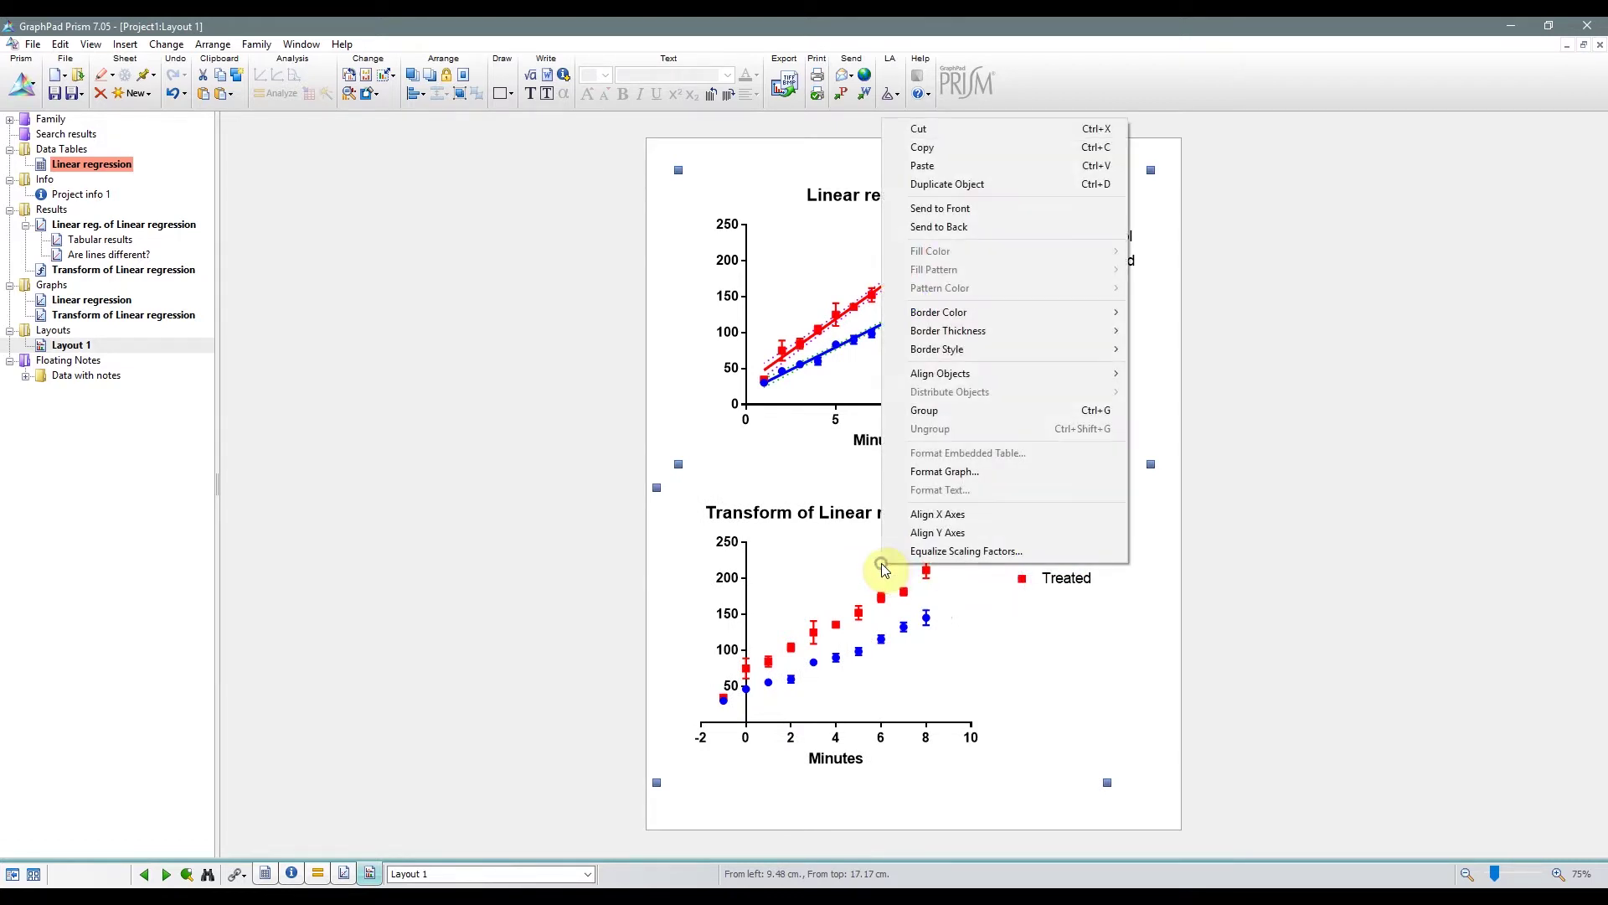
left_click(911, 553)
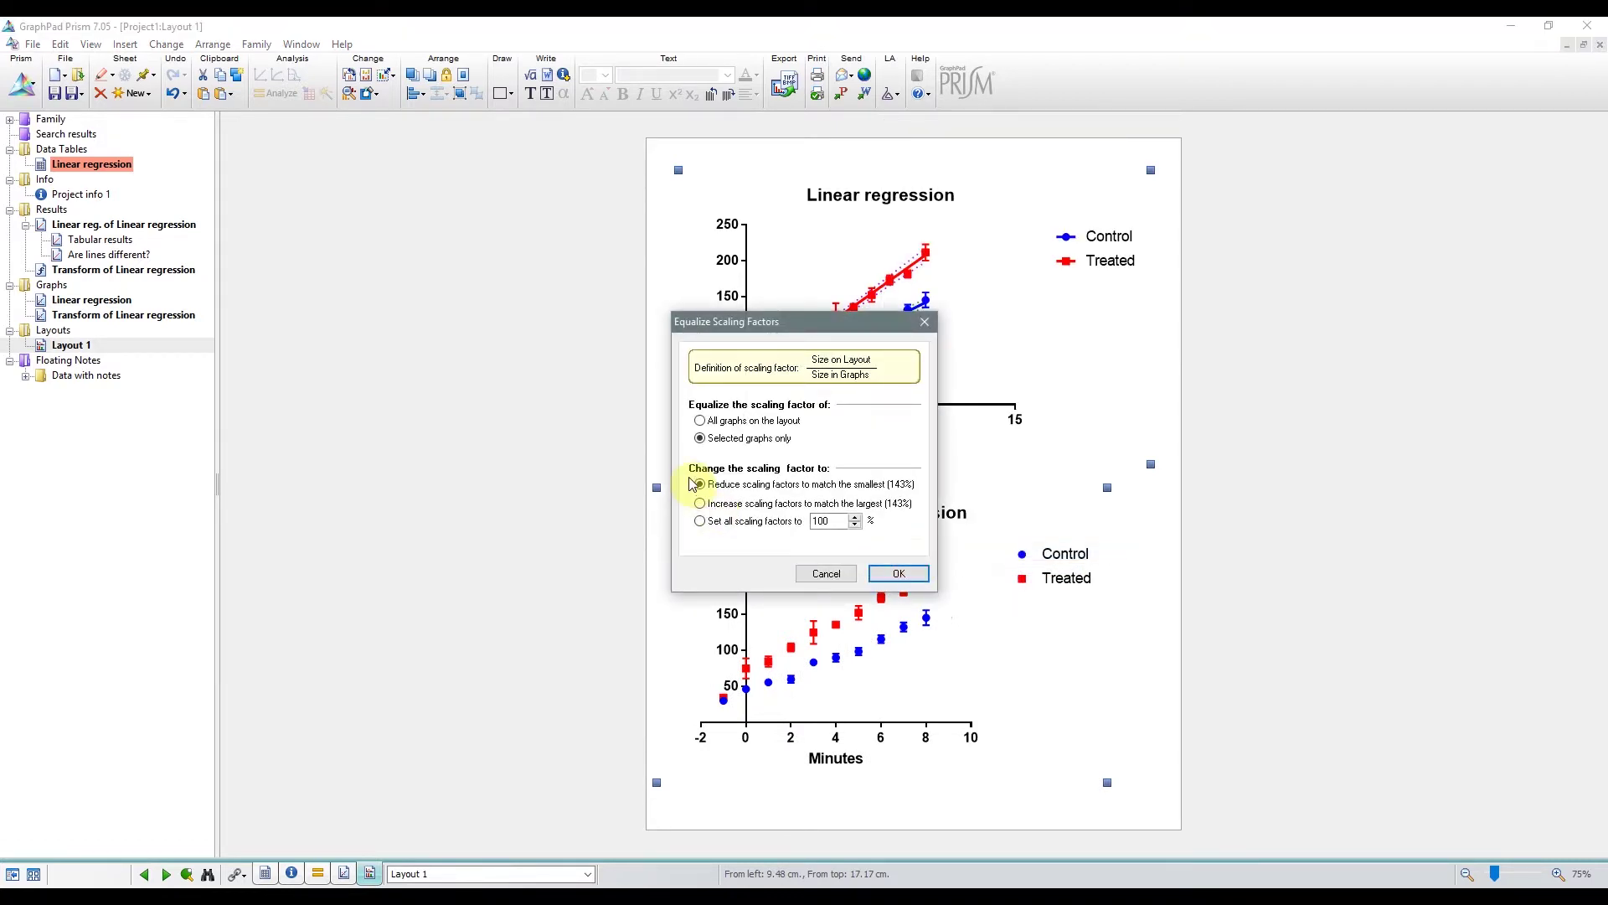
left_click(887, 576)
right_click(890, 587)
left_click(927, 543)
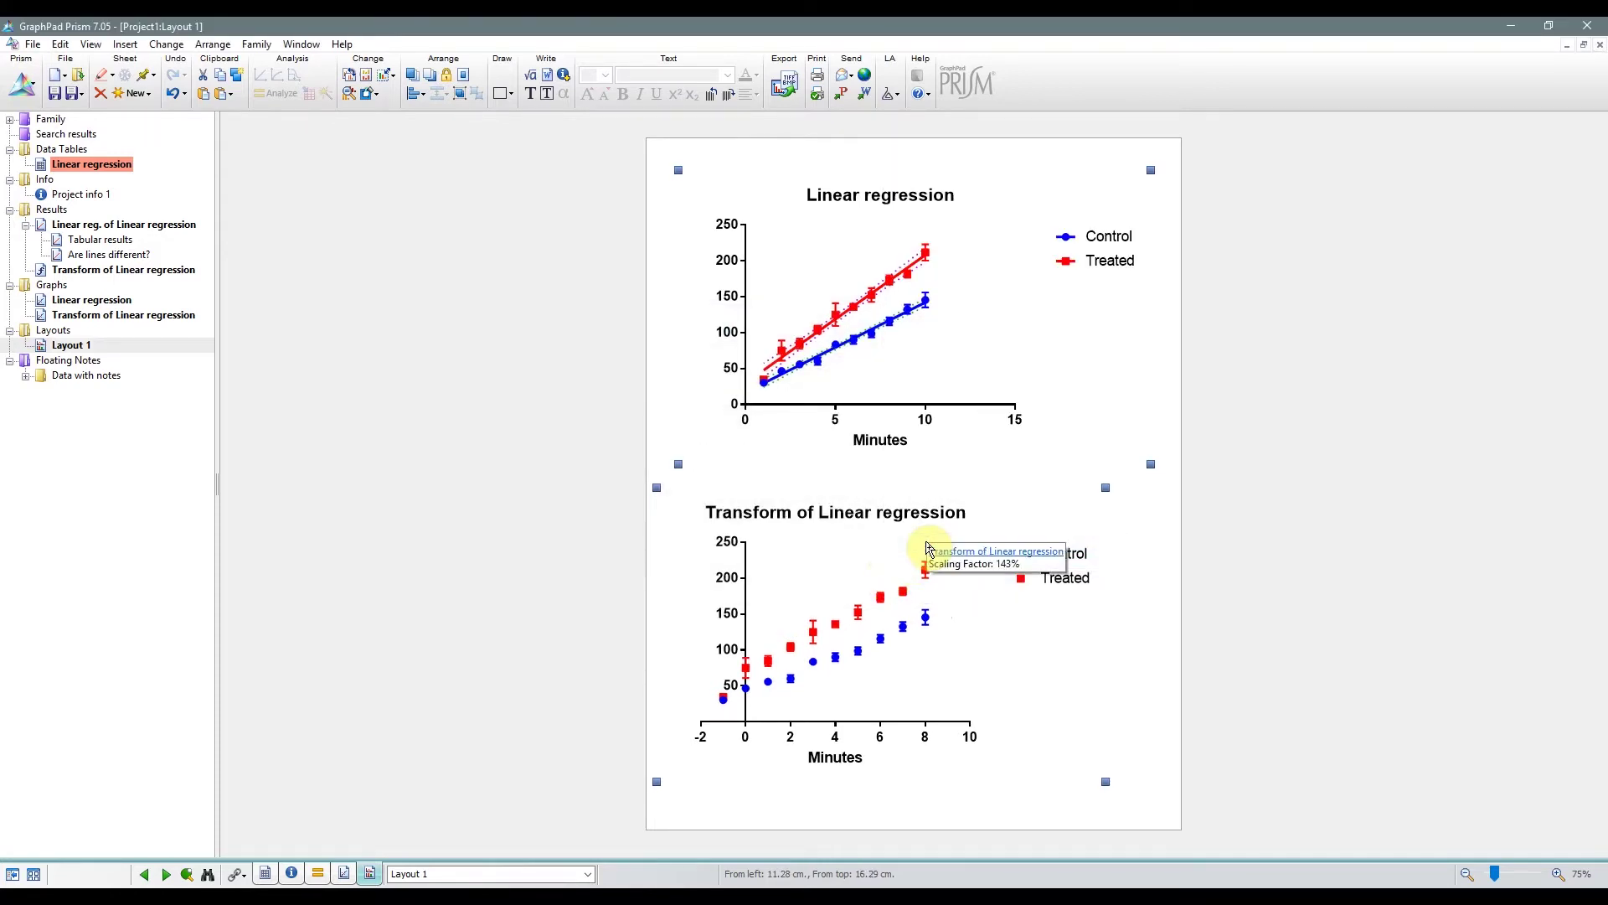
Switch the Transform of Linear regression graph to the Black and White color scheme.
left_click(107, 314)
left_click(420, 93)
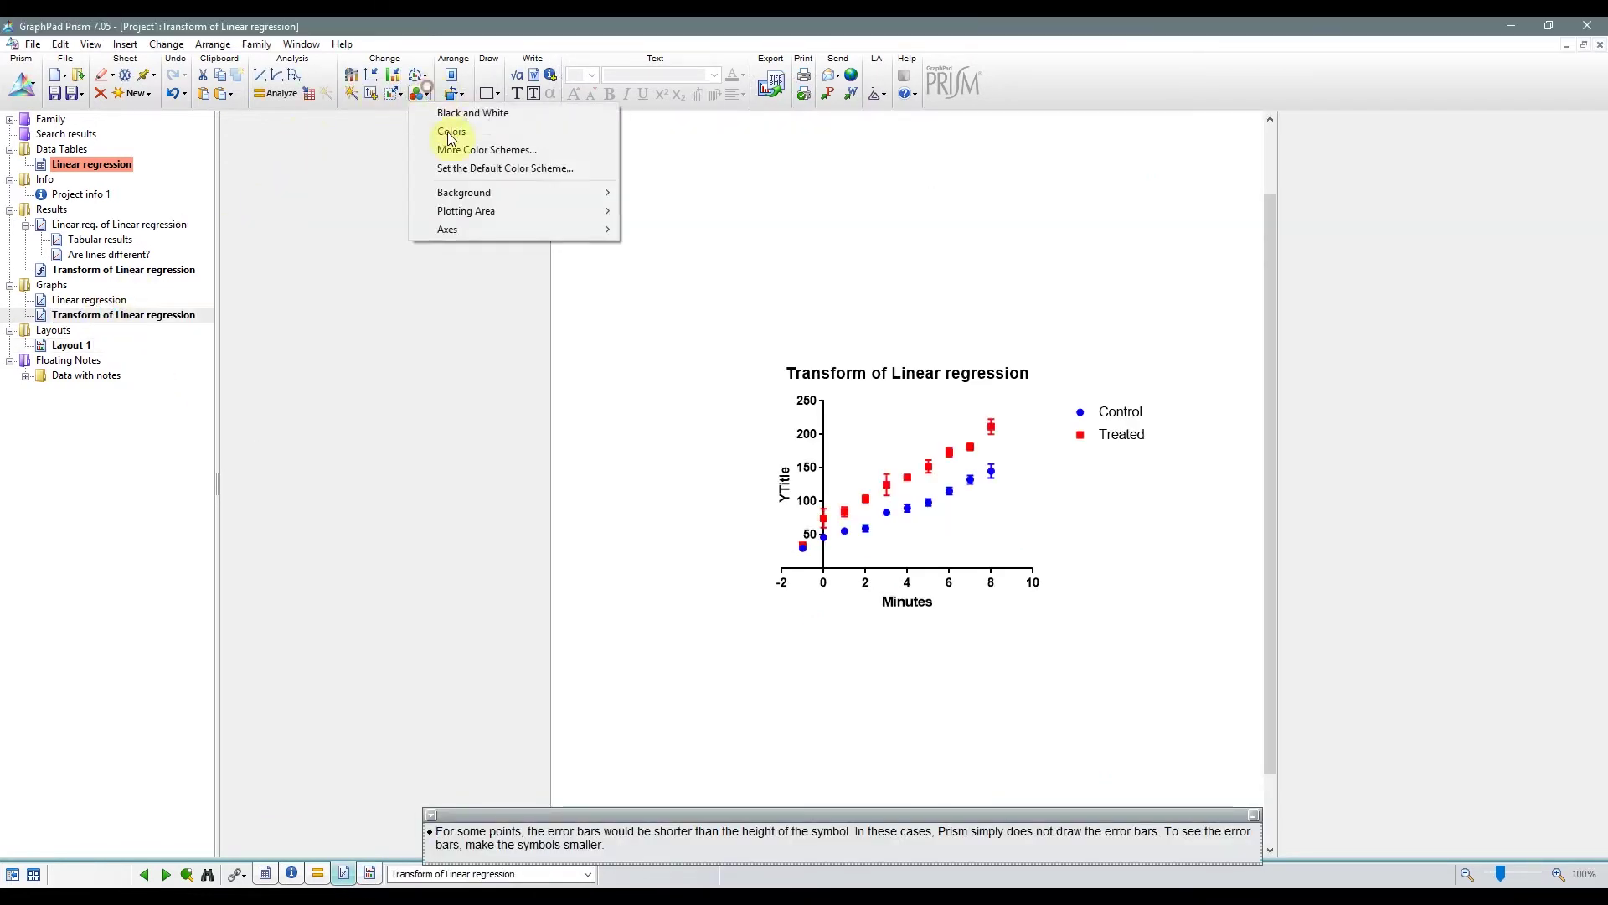
left_click(469, 115)
left_click(71, 346)
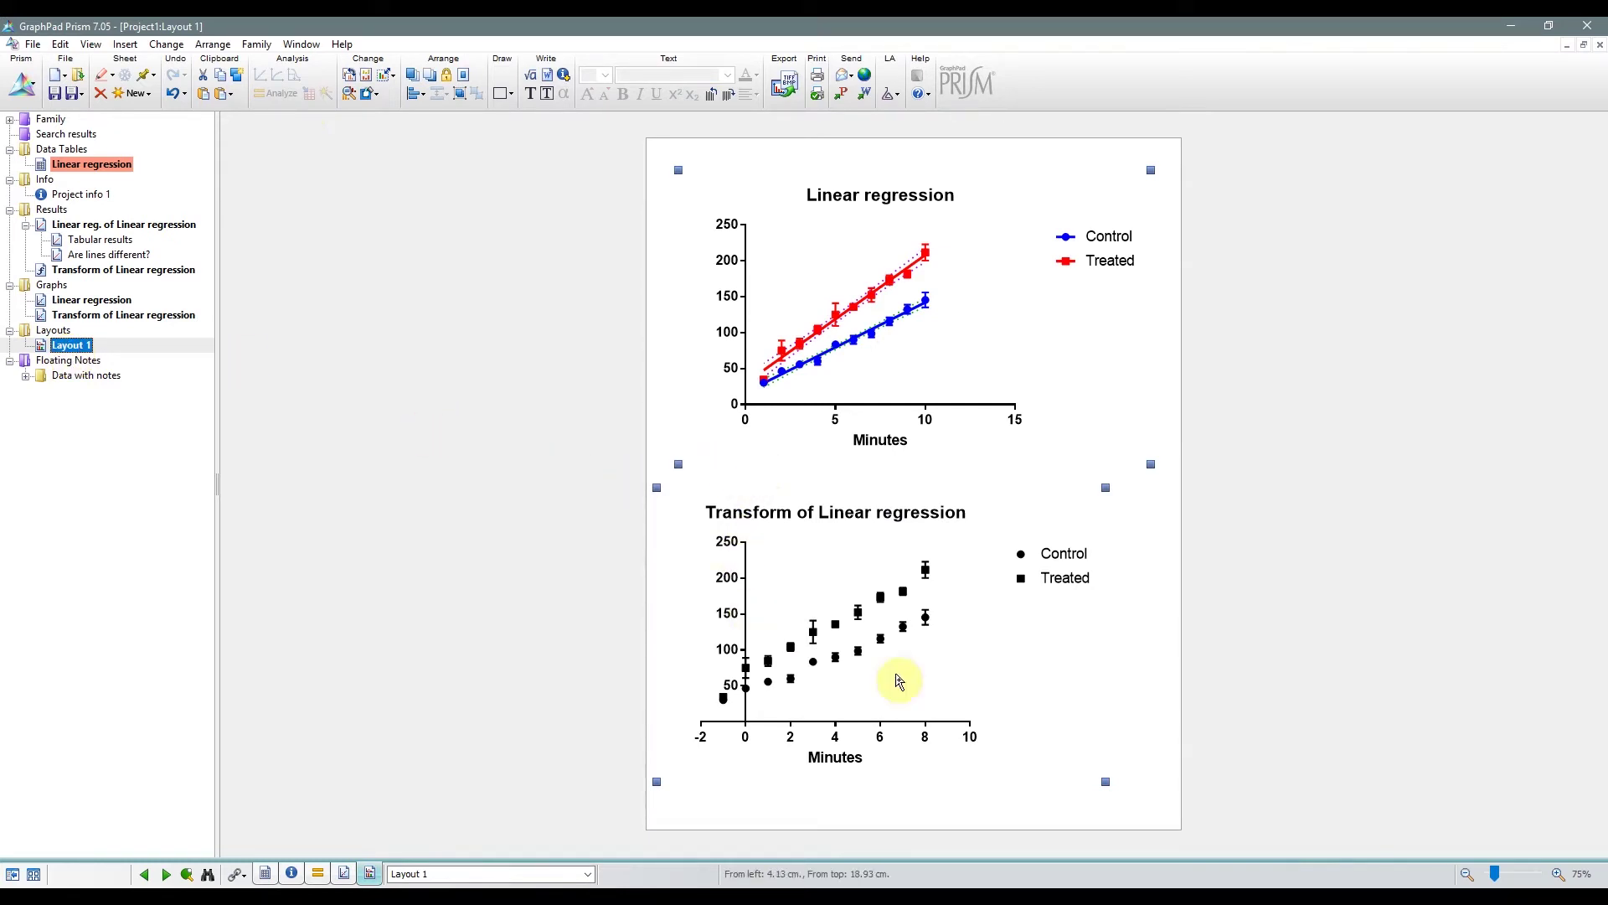
left_click(927, 813)
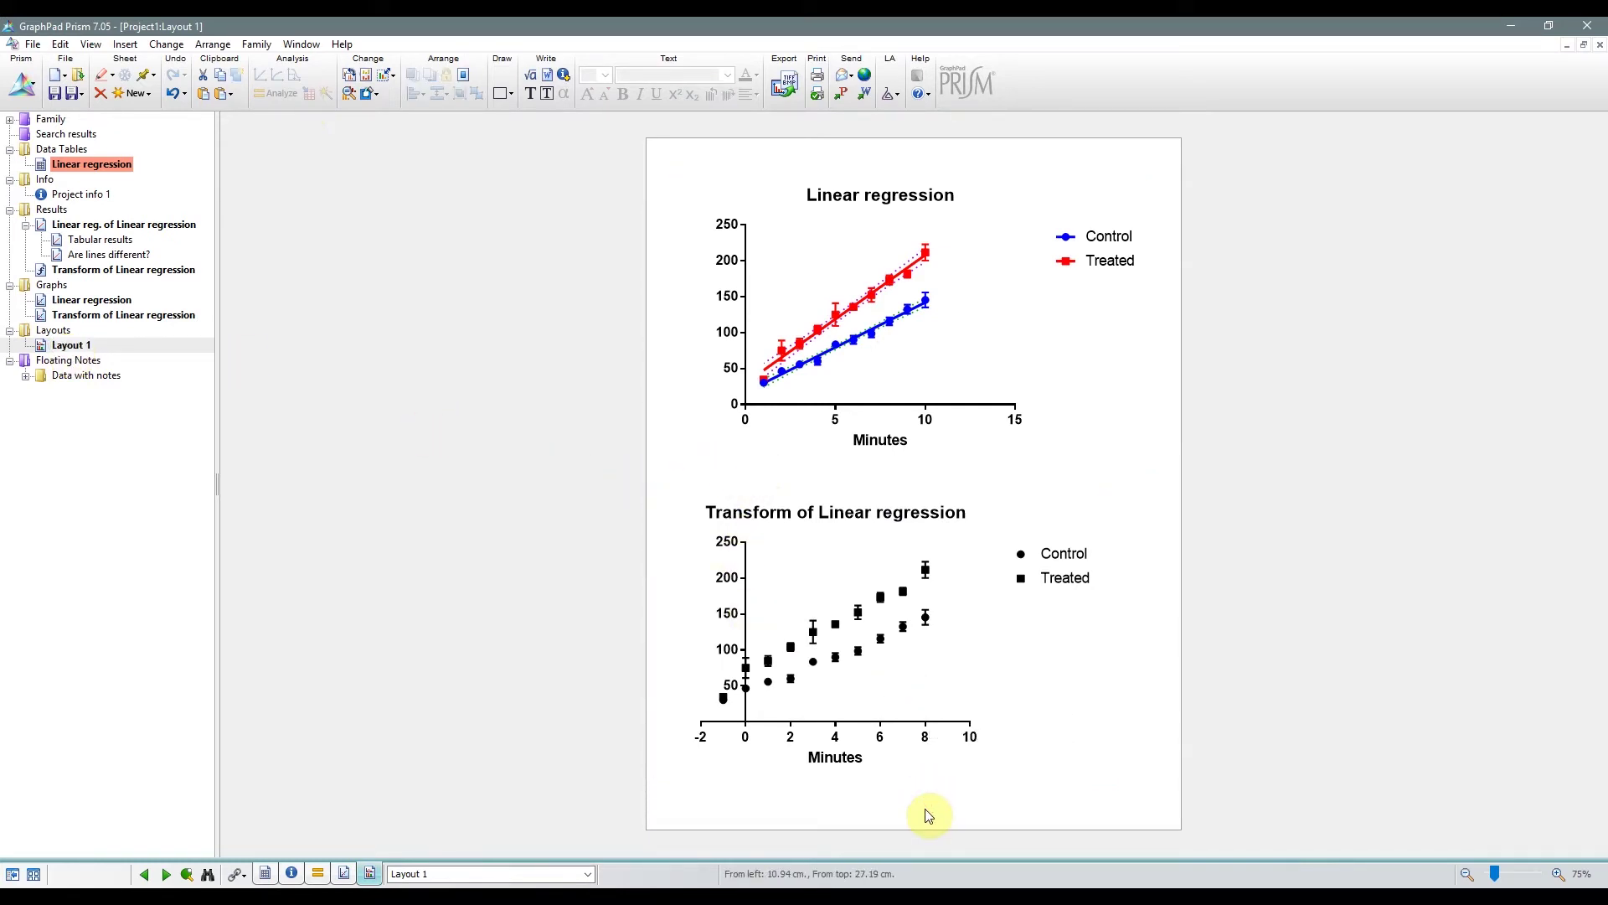
Step back and forth through the project sheets, then show the Linear regression graph.
left_click(145, 874)
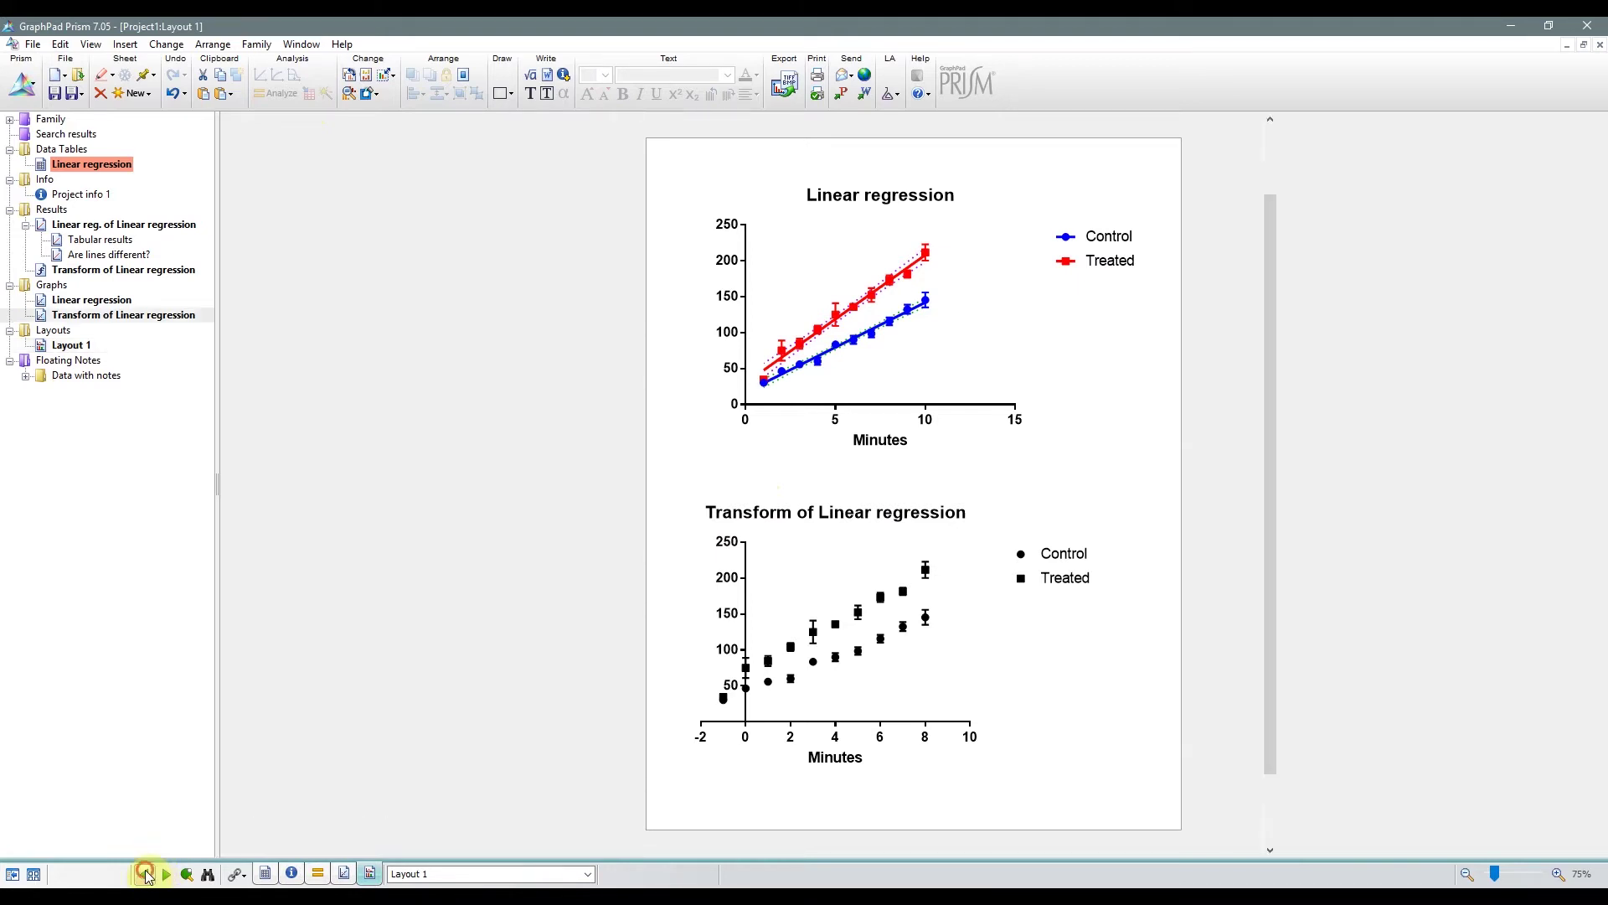
left_click(146, 875)
left_click(145, 874)
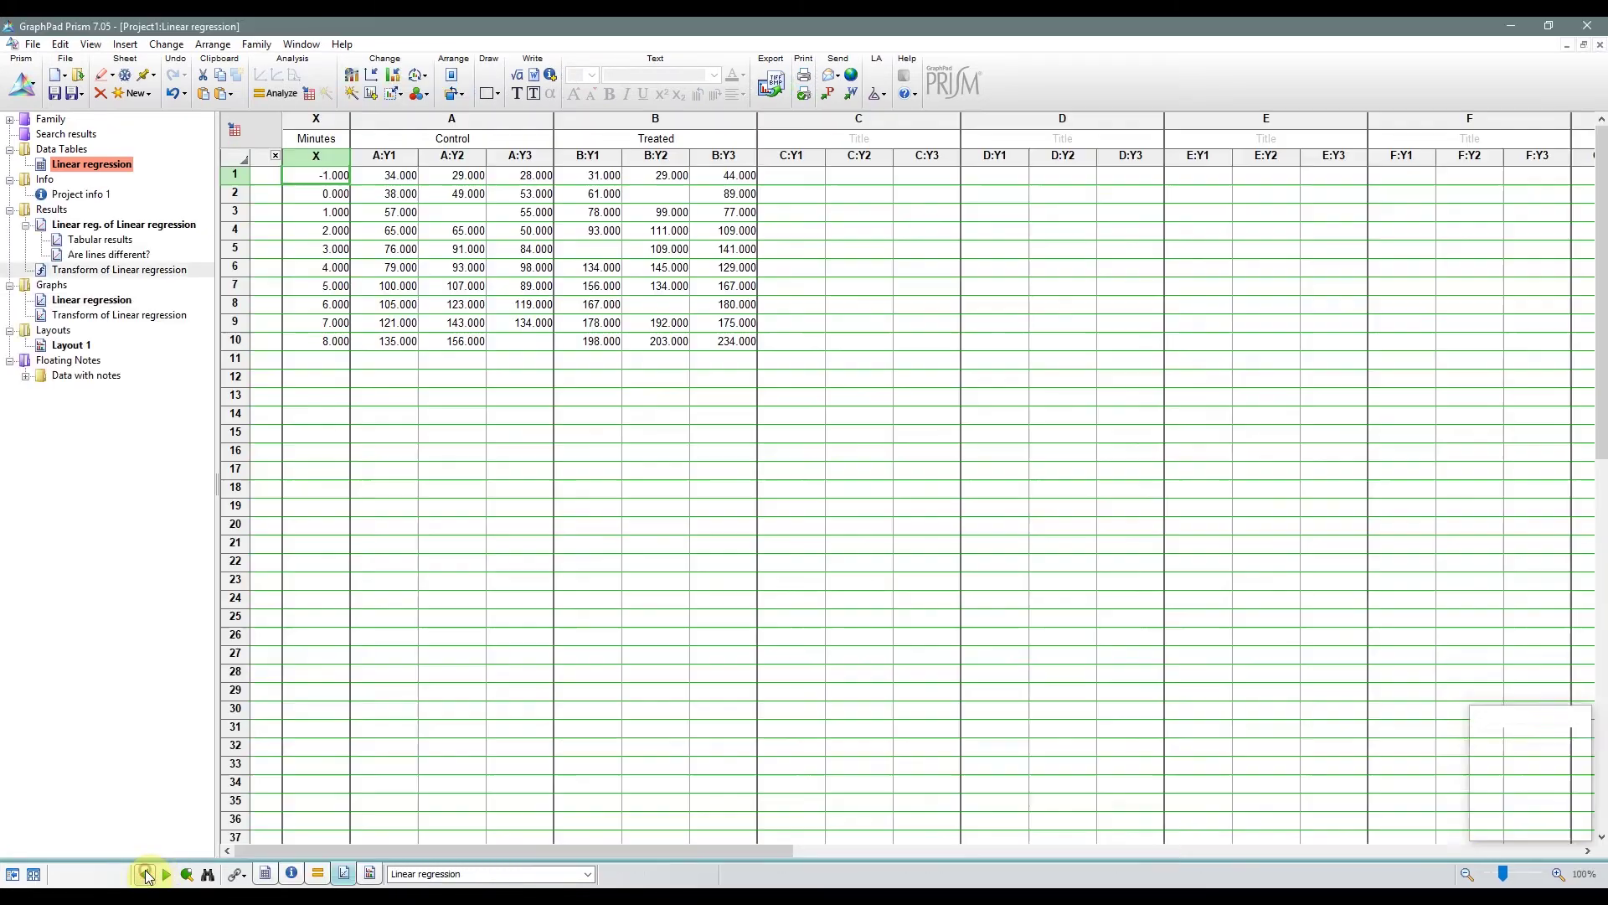
left_click(146, 874)
left_click(146, 875)
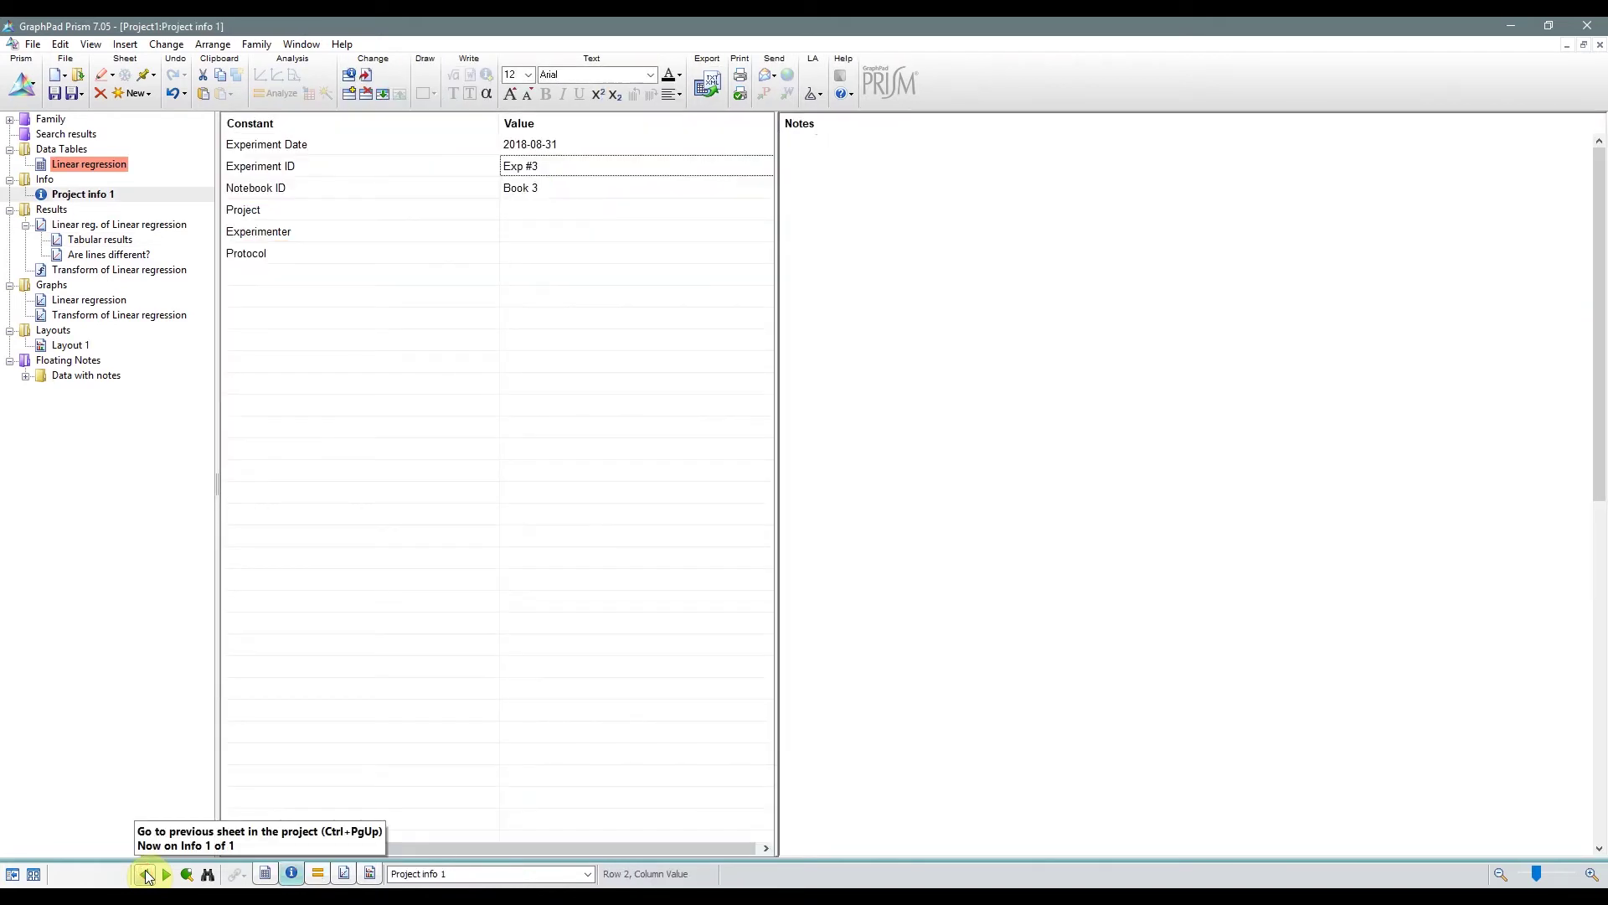
left_click(146, 875)
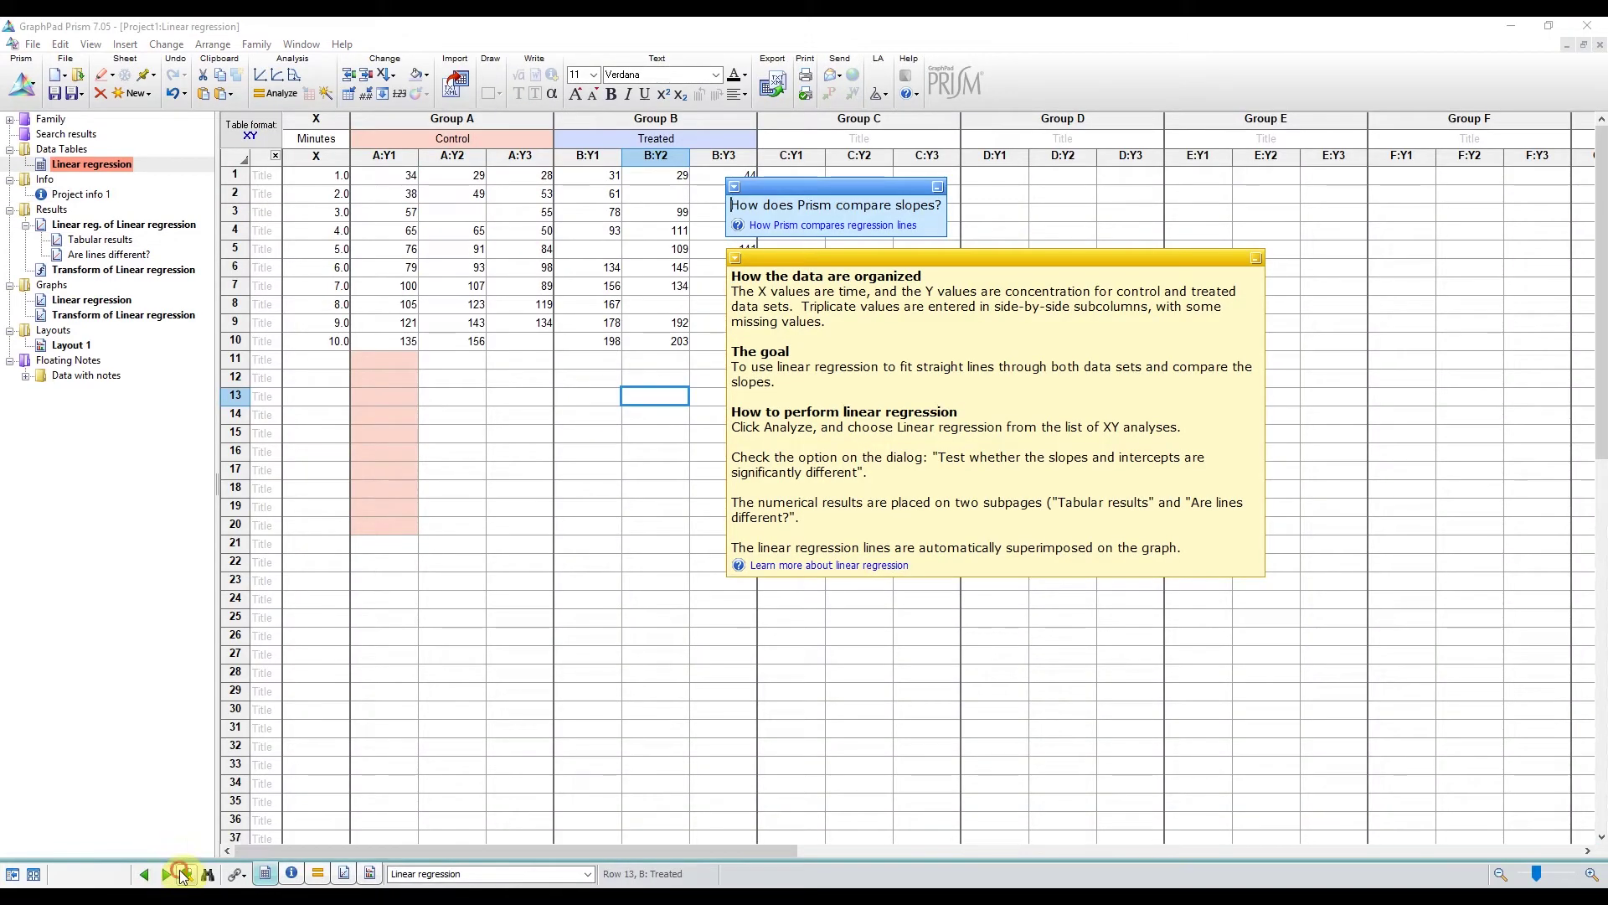
left_click(180, 873)
left_click(183, 875)
left_click(182, 874)
left_click(183, 874)
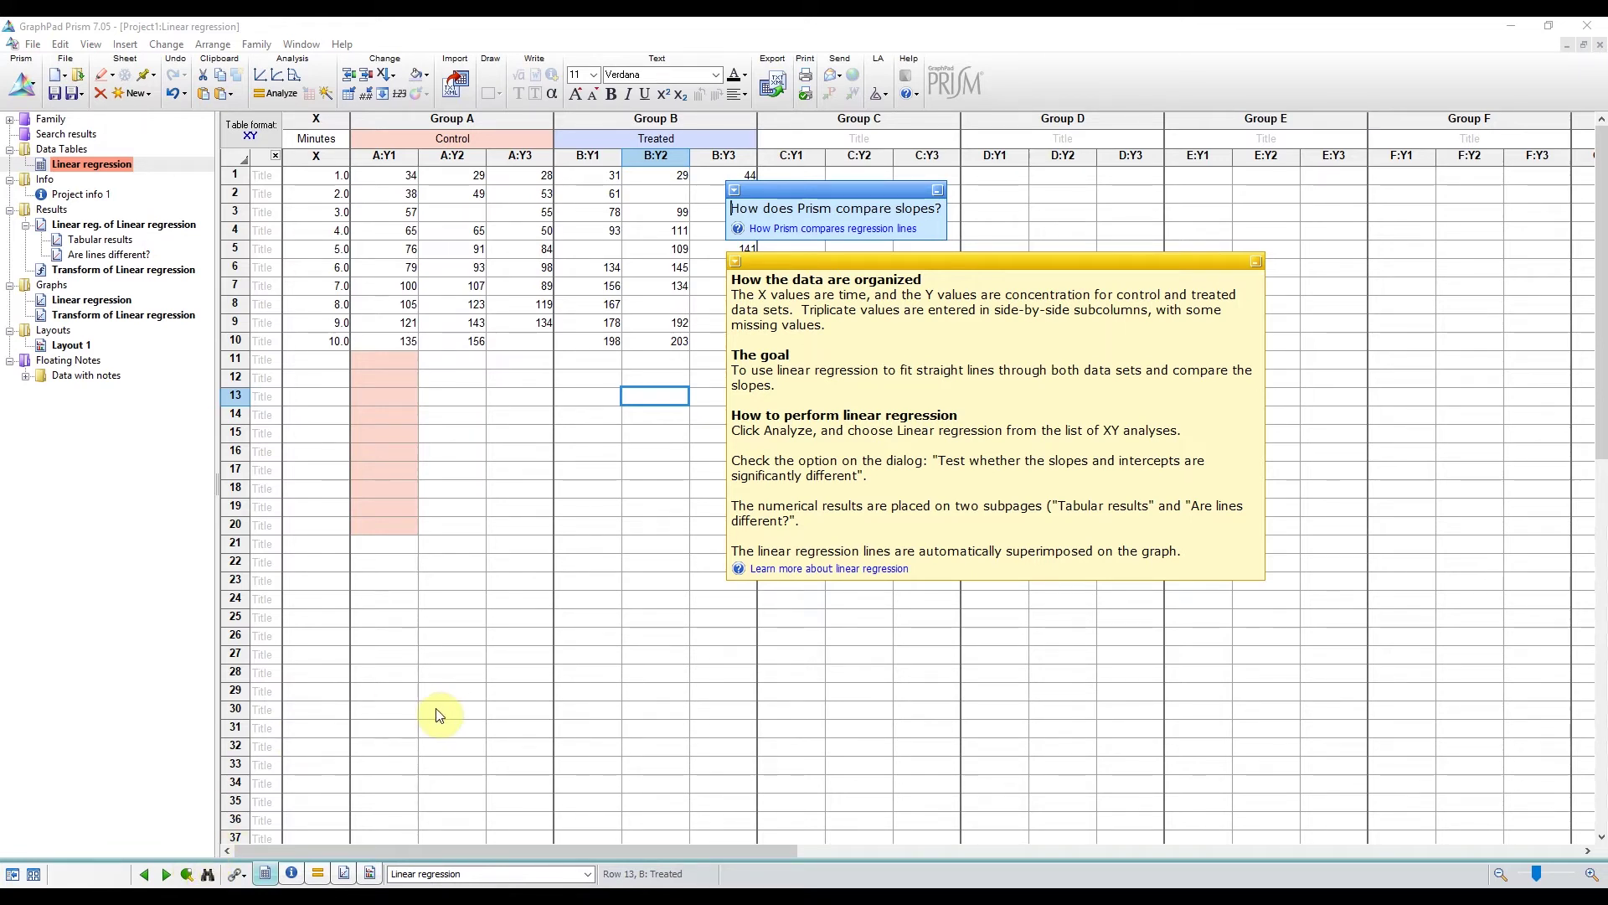
left_click(84, 300)
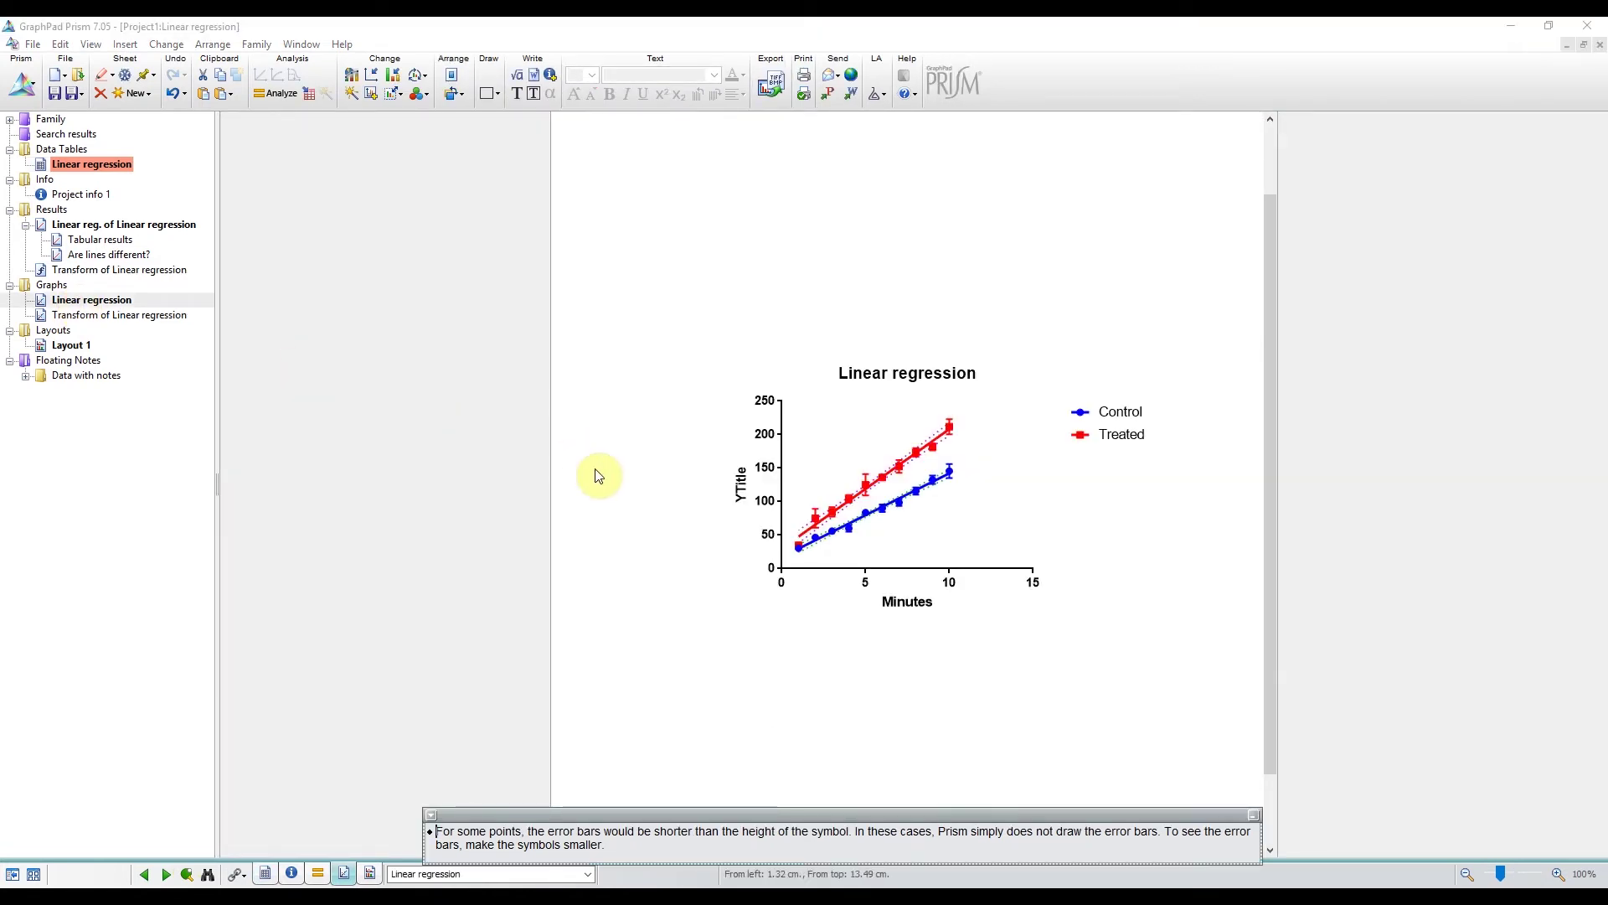
Resize the Linear regression graph To Fill Page.
left_click(396, 94)
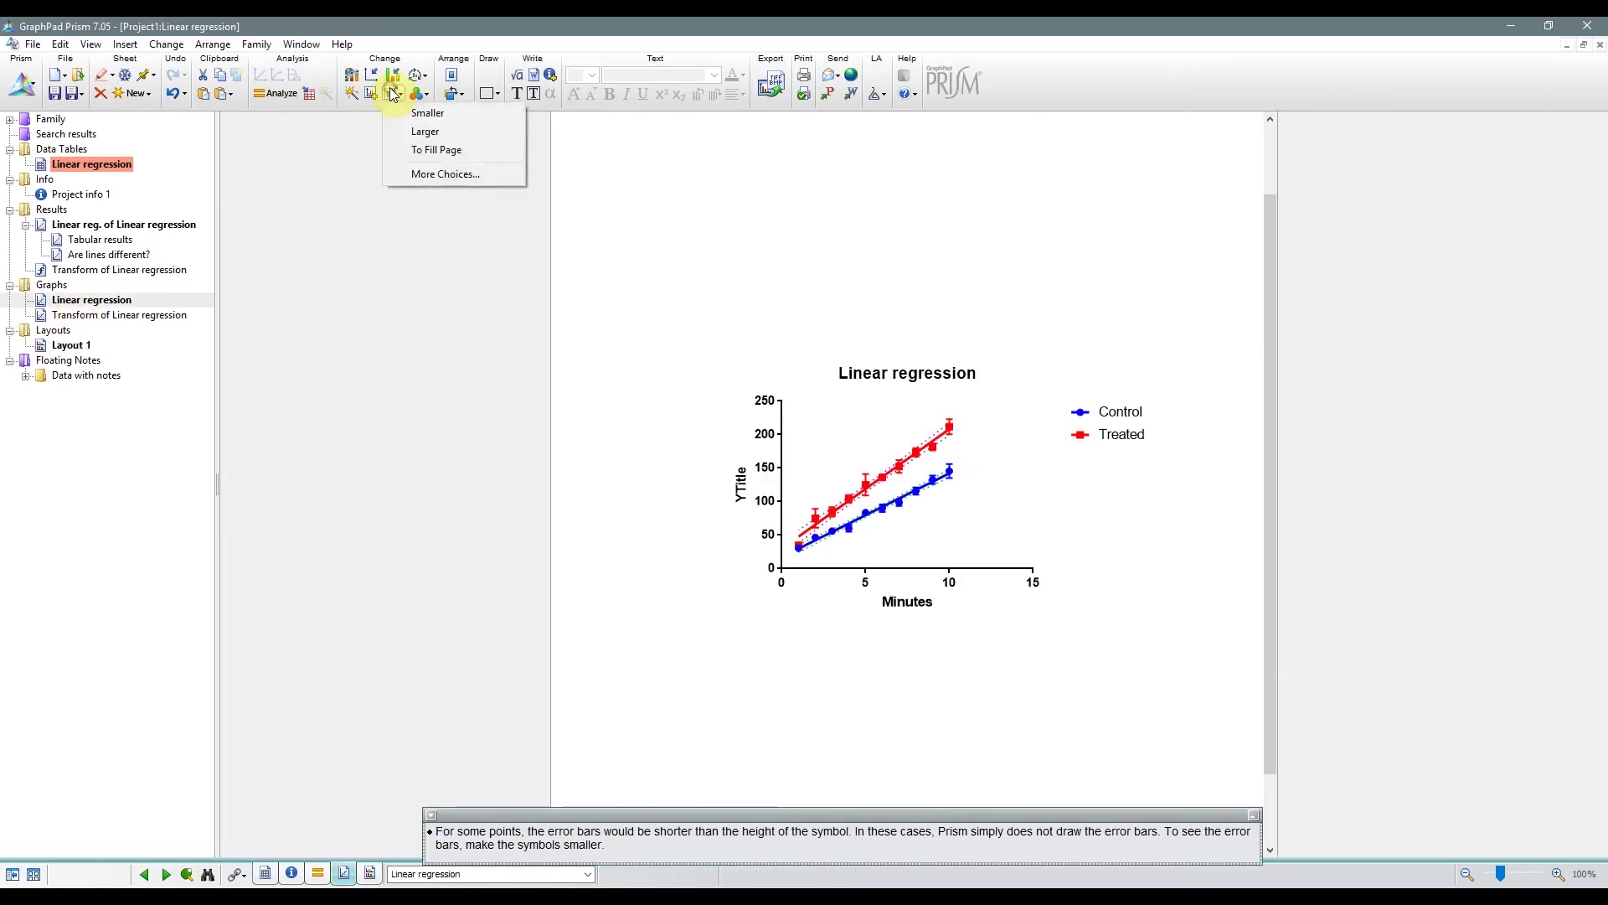
left_click(429, 150)
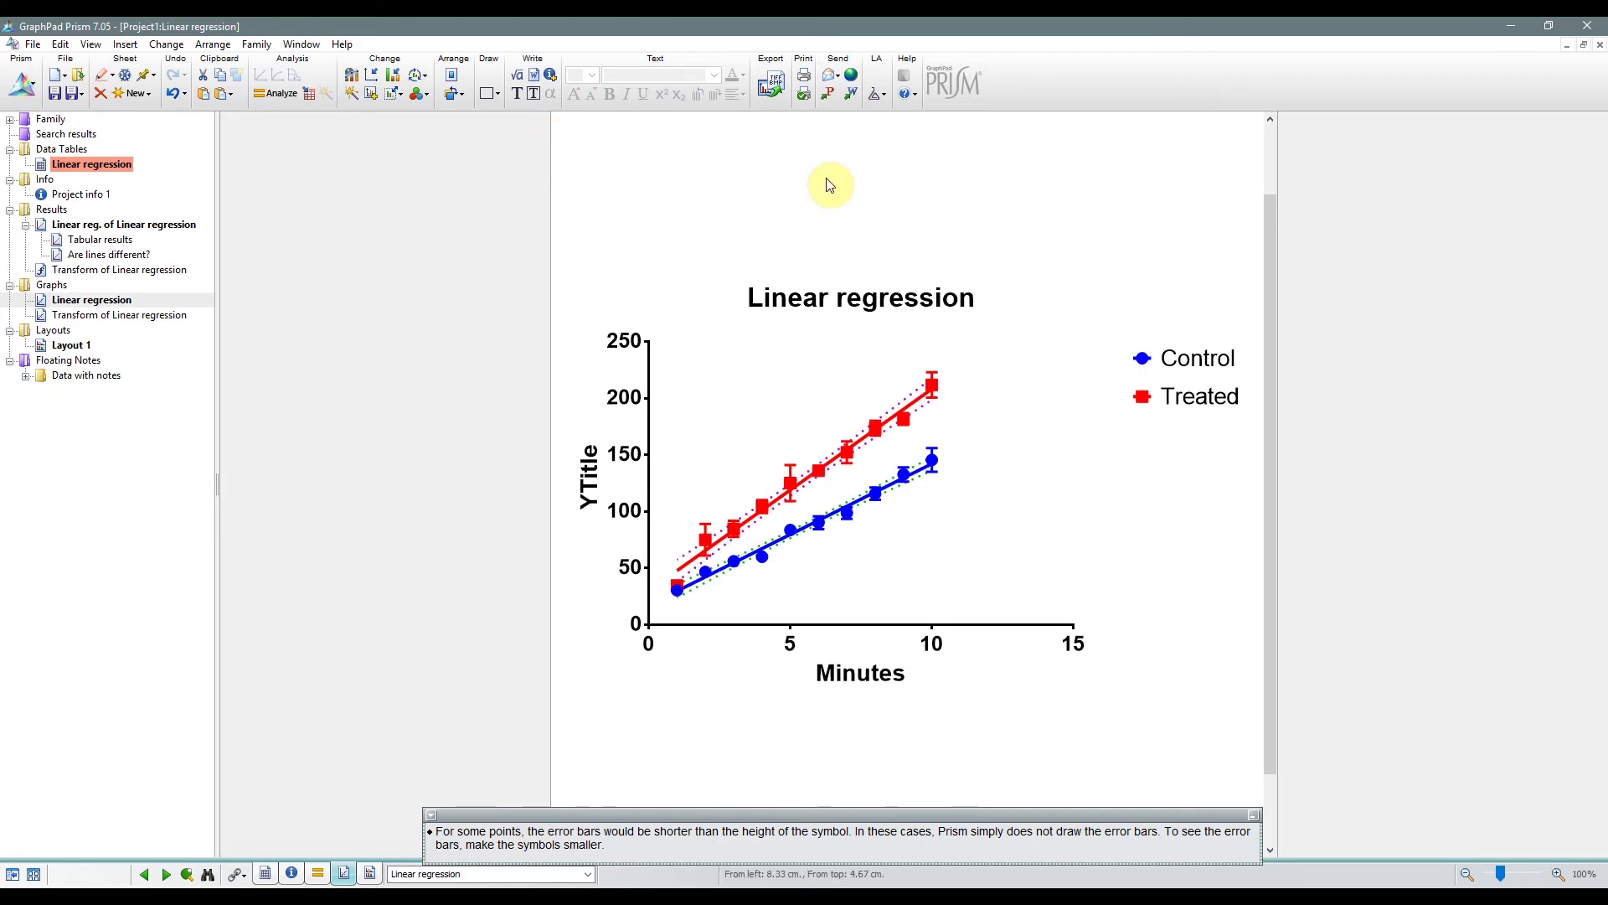